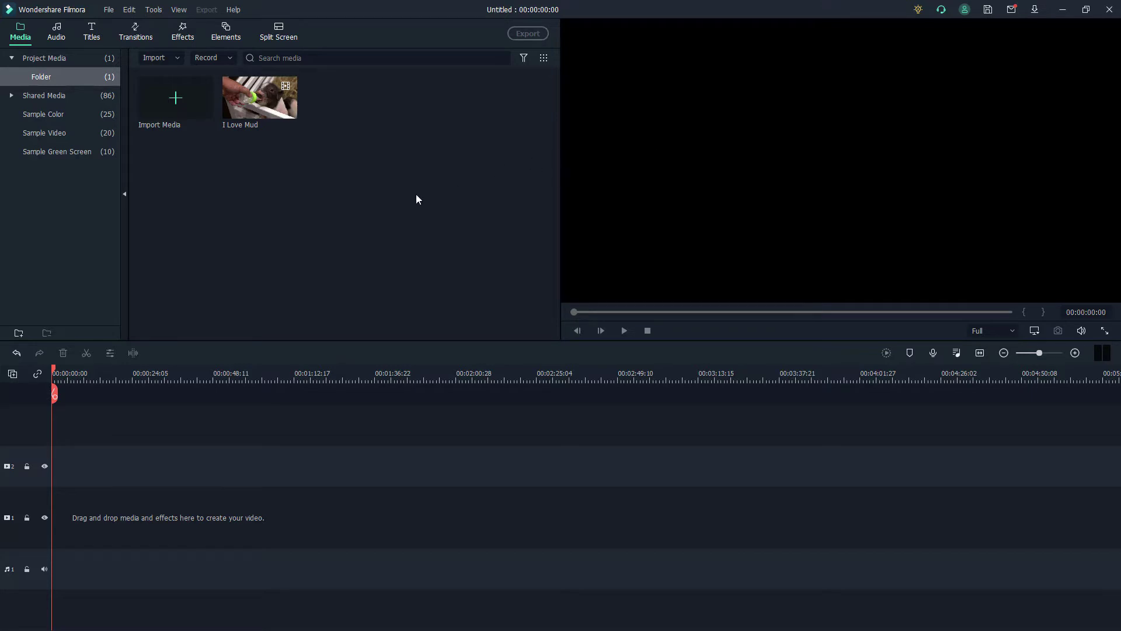
Step: Place the I Love Mud clip at the start of video track 1 and skim through its footage
drag(252, 102, 60, 514)
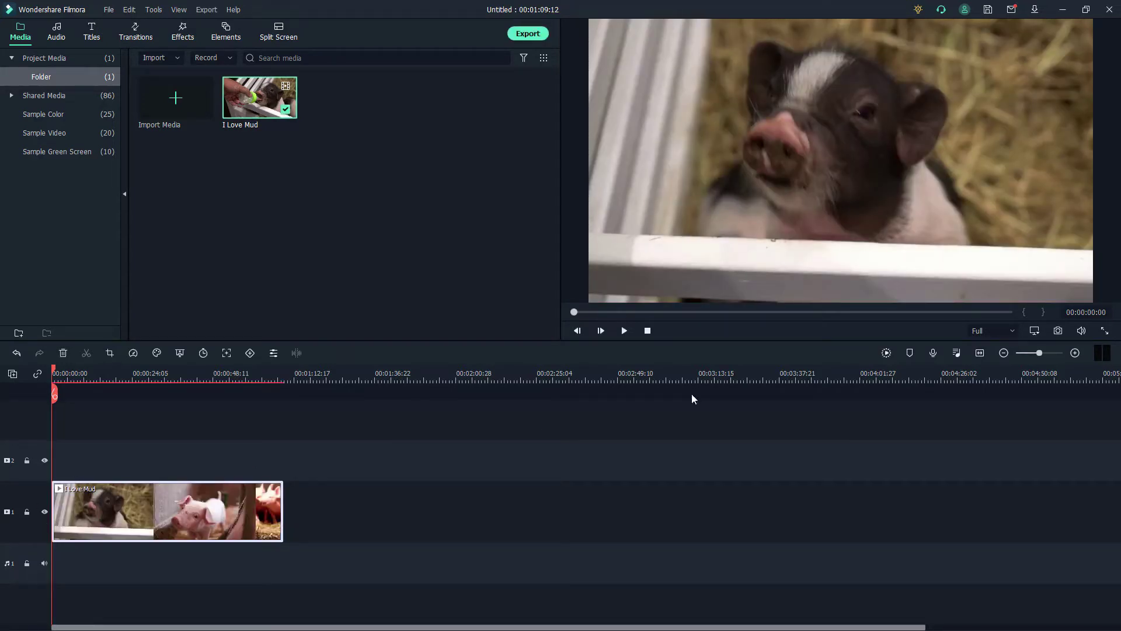
click(1075, 353)
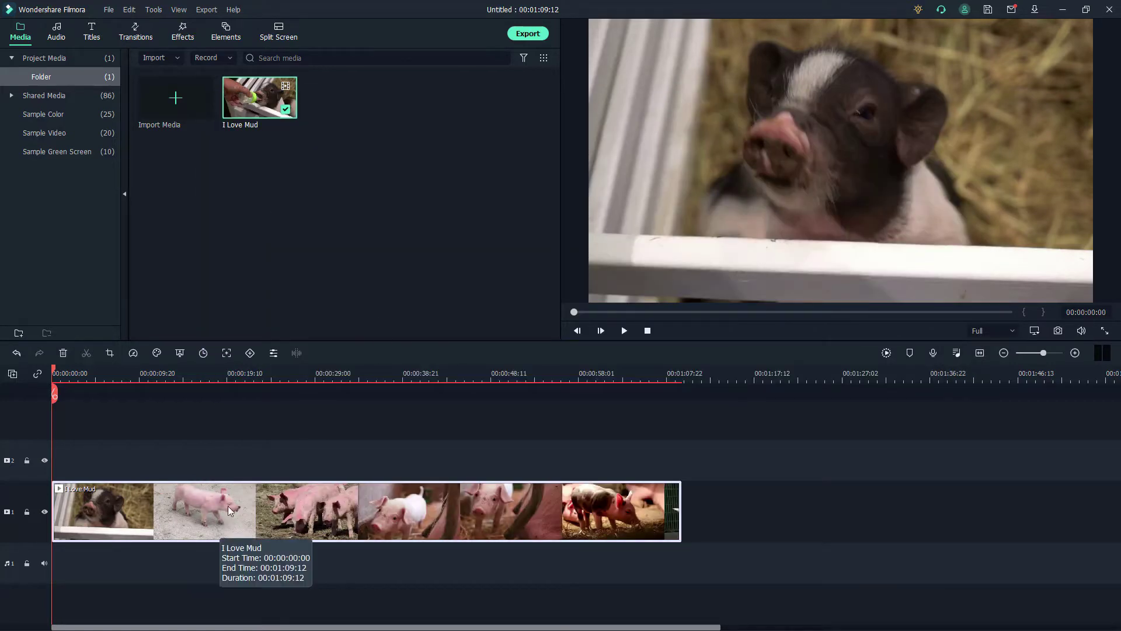
click(99, 376)
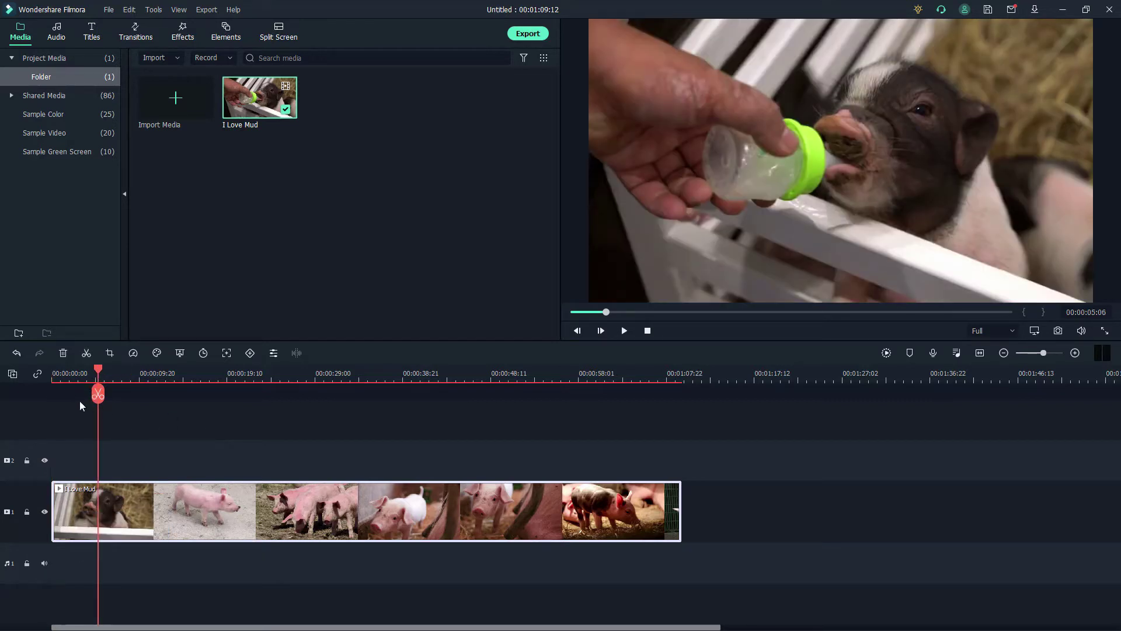
drag(144, 376, 236, 380)
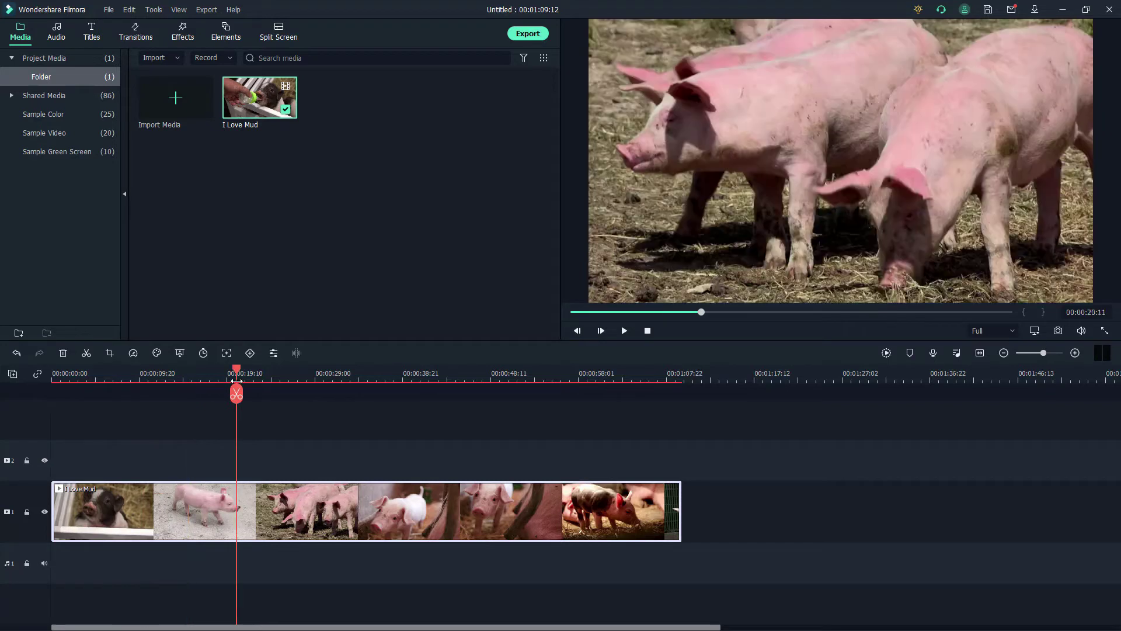
click(336, 374)
click(399, 378)
click(640, 376)
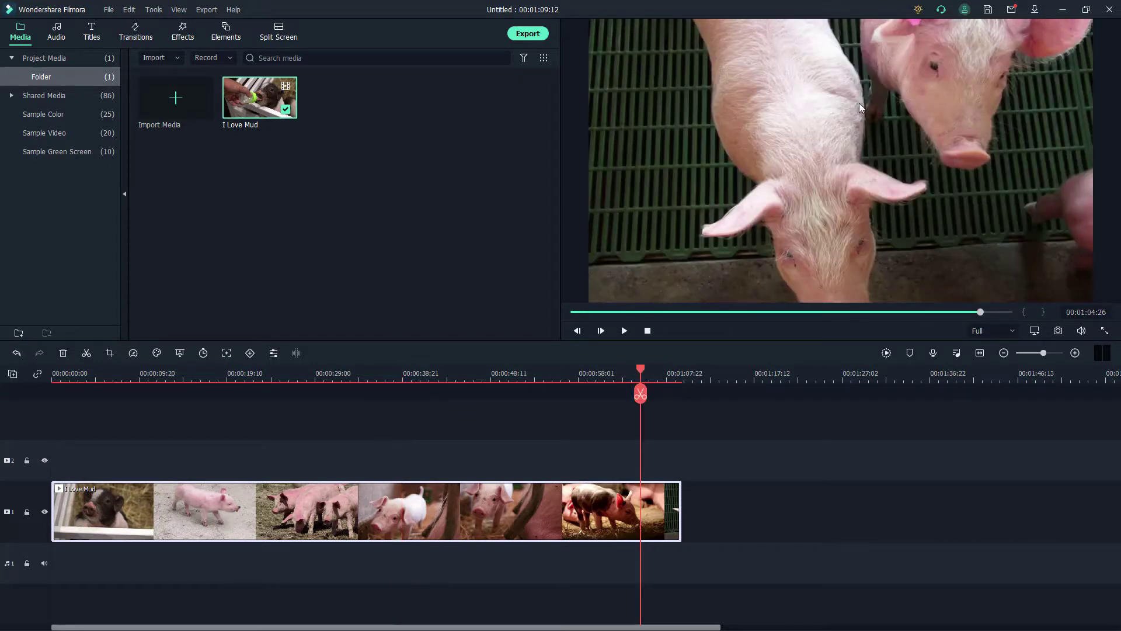
click(389, 234)
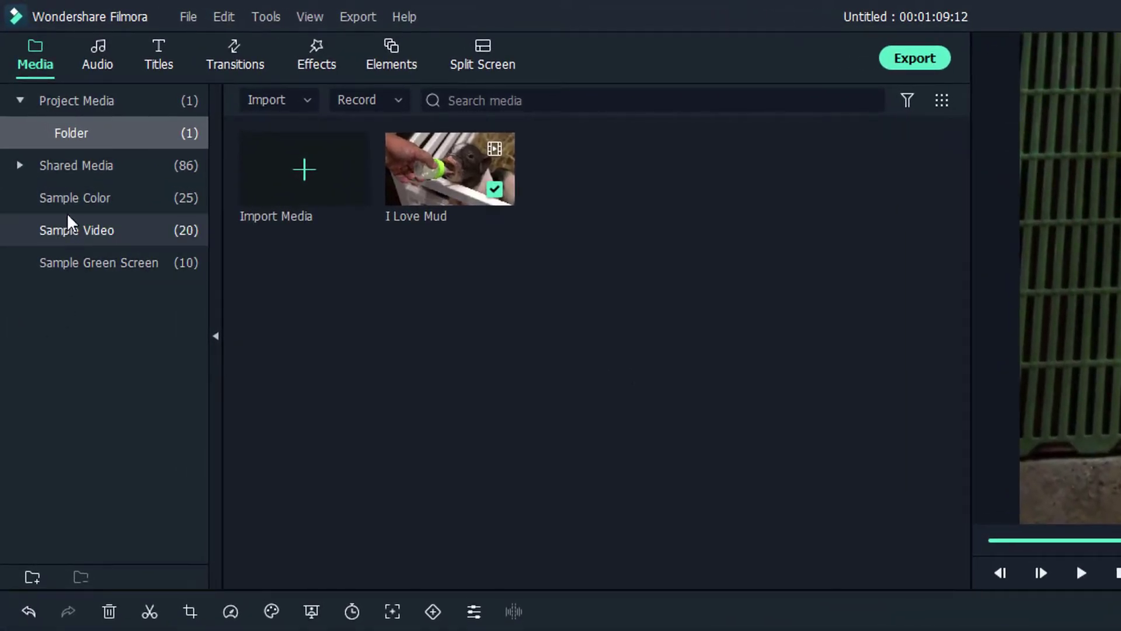
Step: Add the Gradient 1 sample color at the start of video track 2, above the I Love Mud clip
click(91, 204)
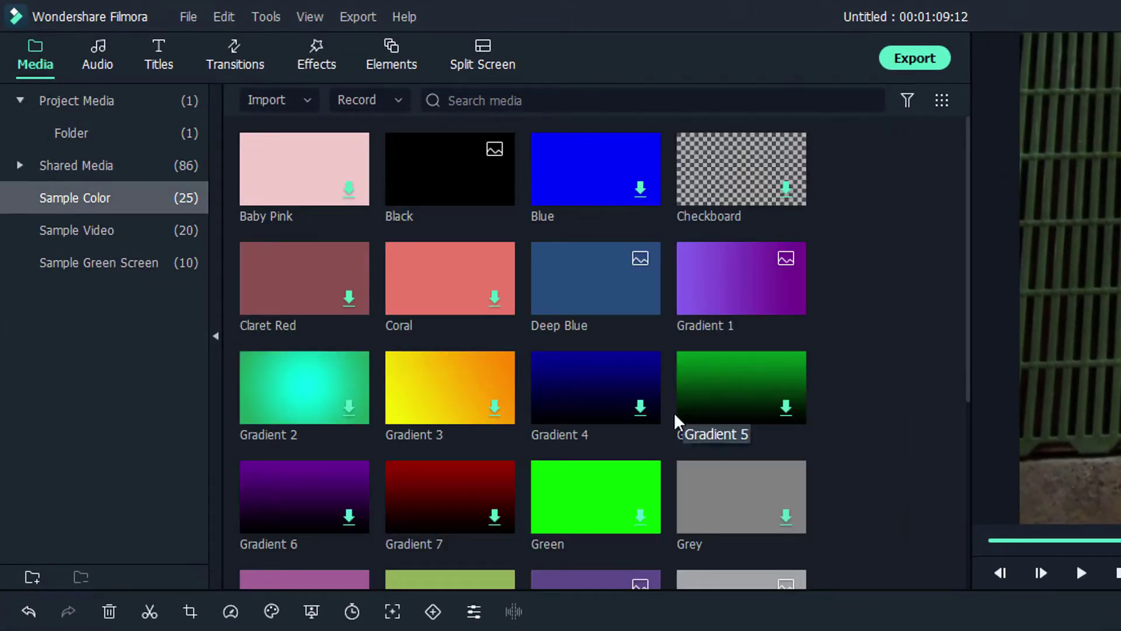
click(716, 297)
key(space)
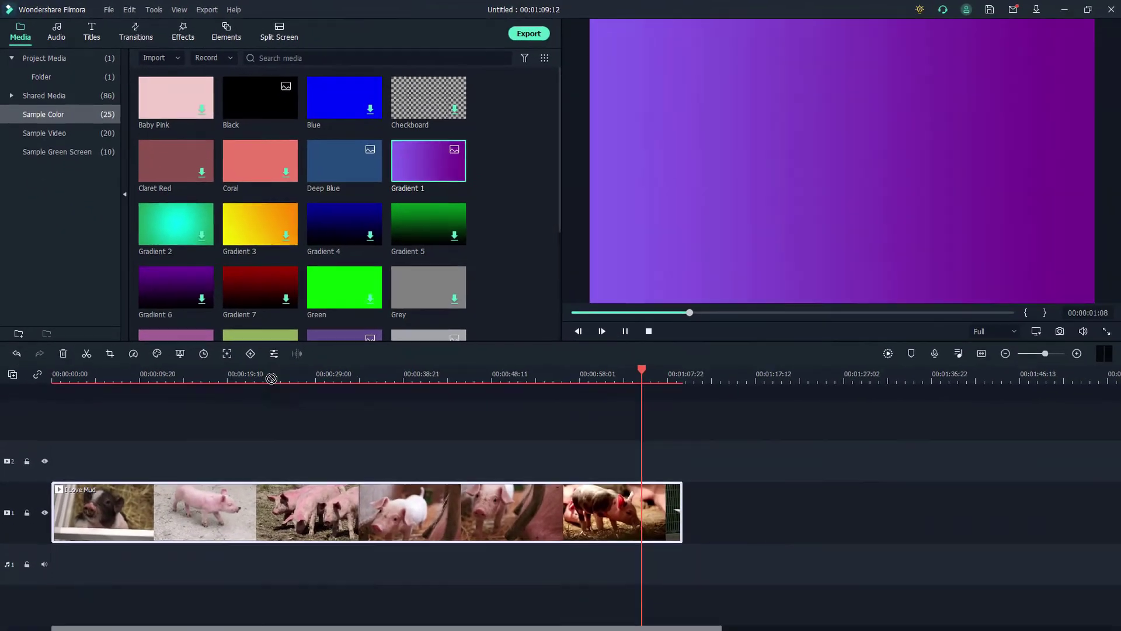
drag(271, 379, 43, 465)
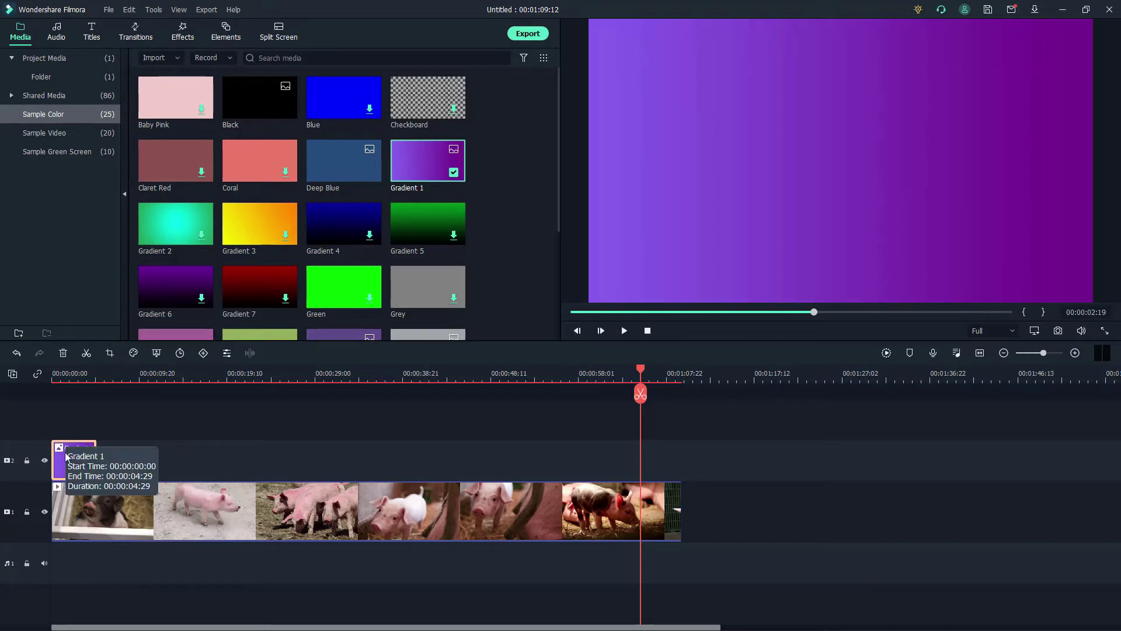
Step: Extend the Gradient 1 clip to match the full video length, ending at 00:01:09:12
click(74, 379)
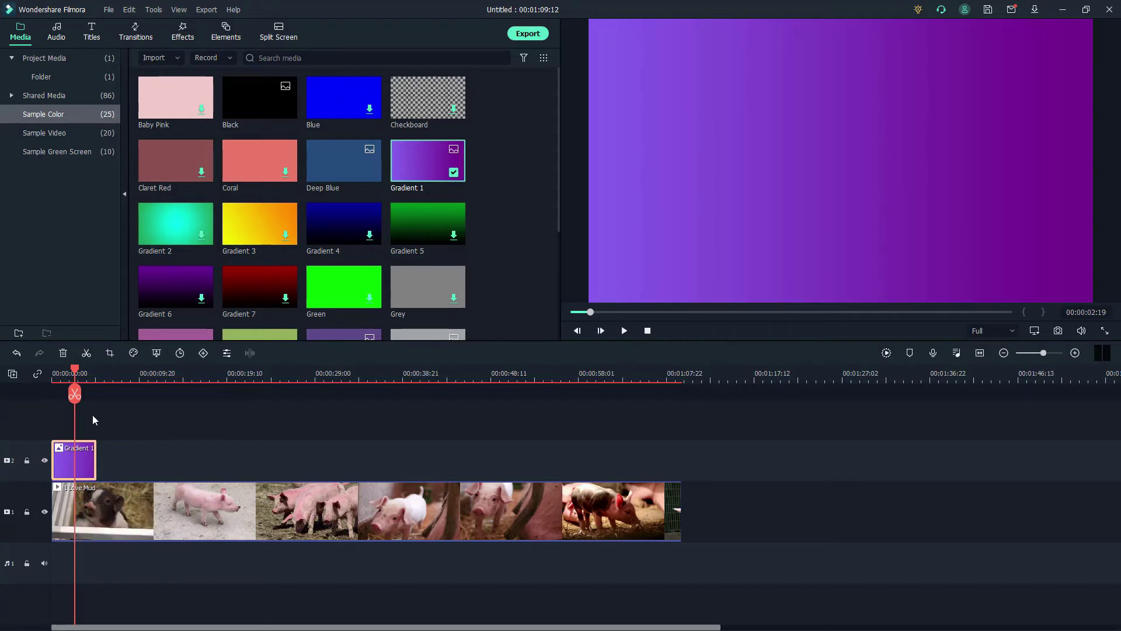
click(144, 378)
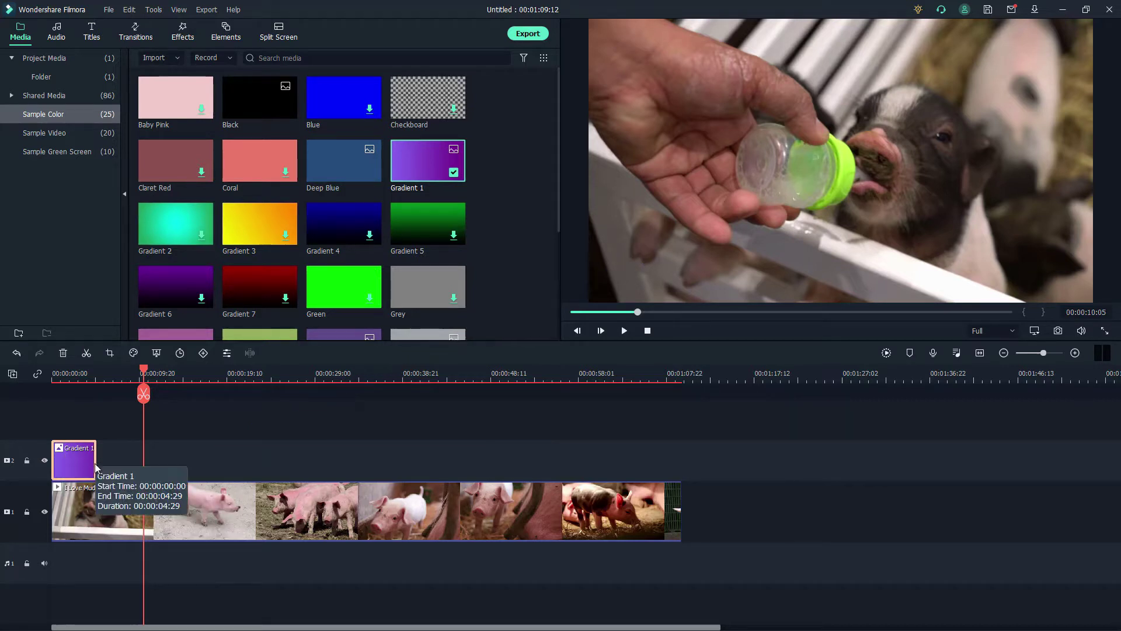
drag(94, 461, 681, 475)
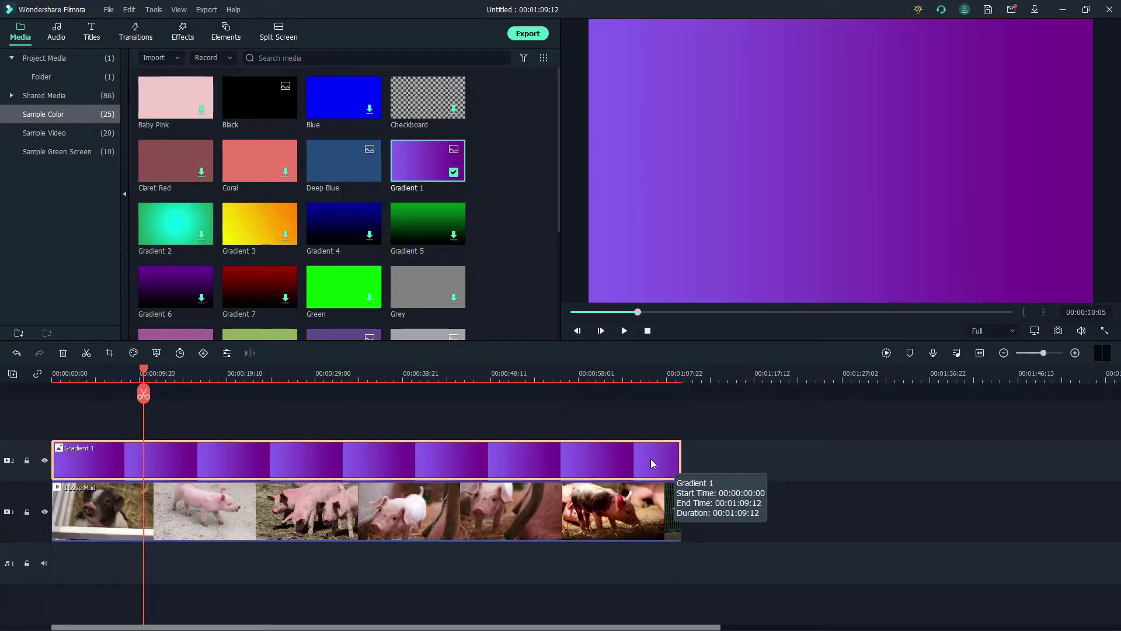
Step: Shrink the gradient to a thin full-width bar along the bottom edge of the frame and check it throughout the video
click(792, 206)
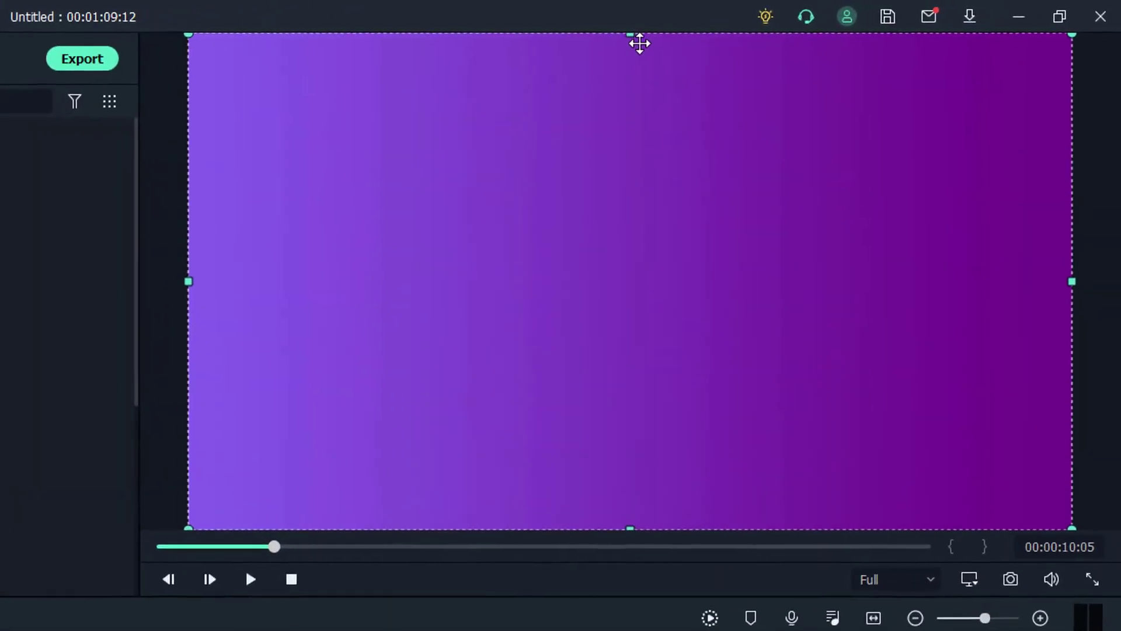
drag(626, 36, 646, 387)
drag(623, 533, 633, 424)
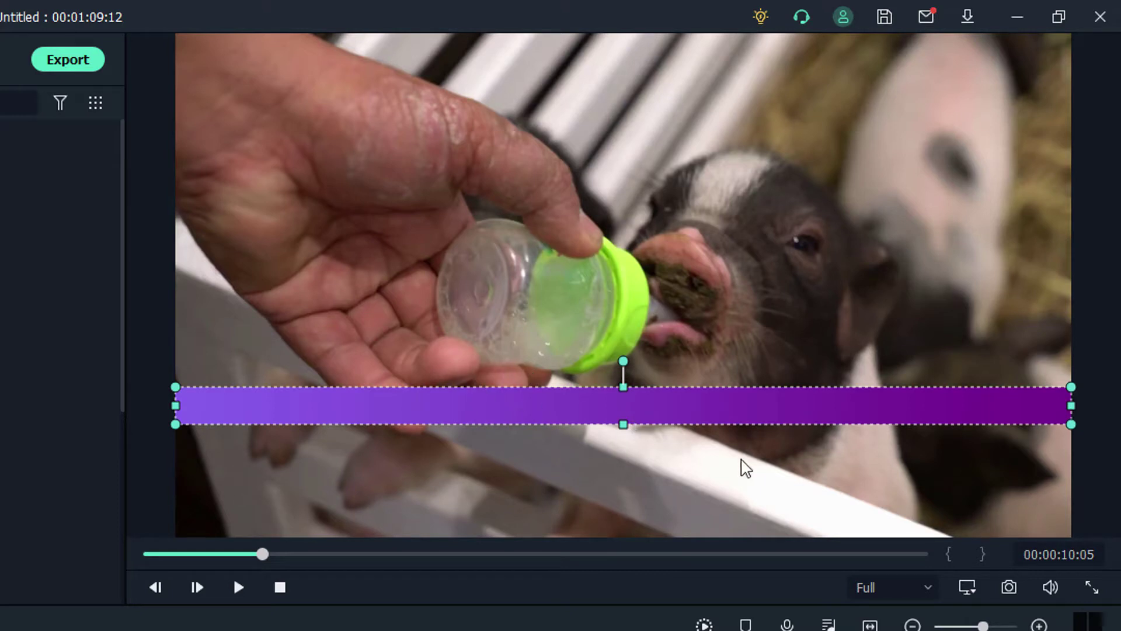
drag(718, 404, 722, 516)
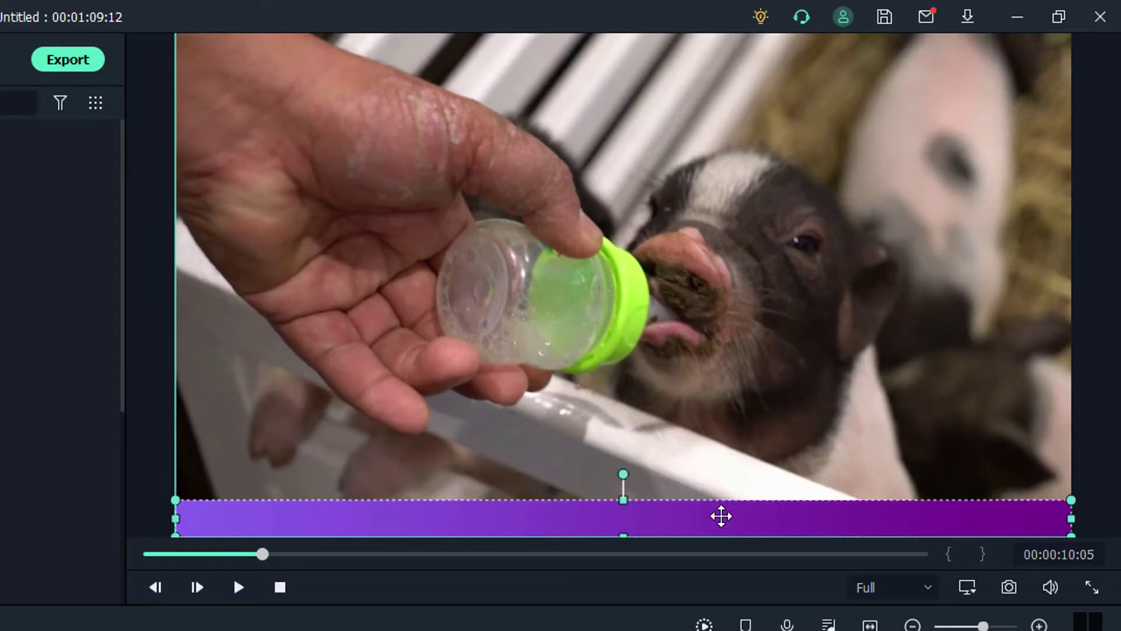
click(506, 465)
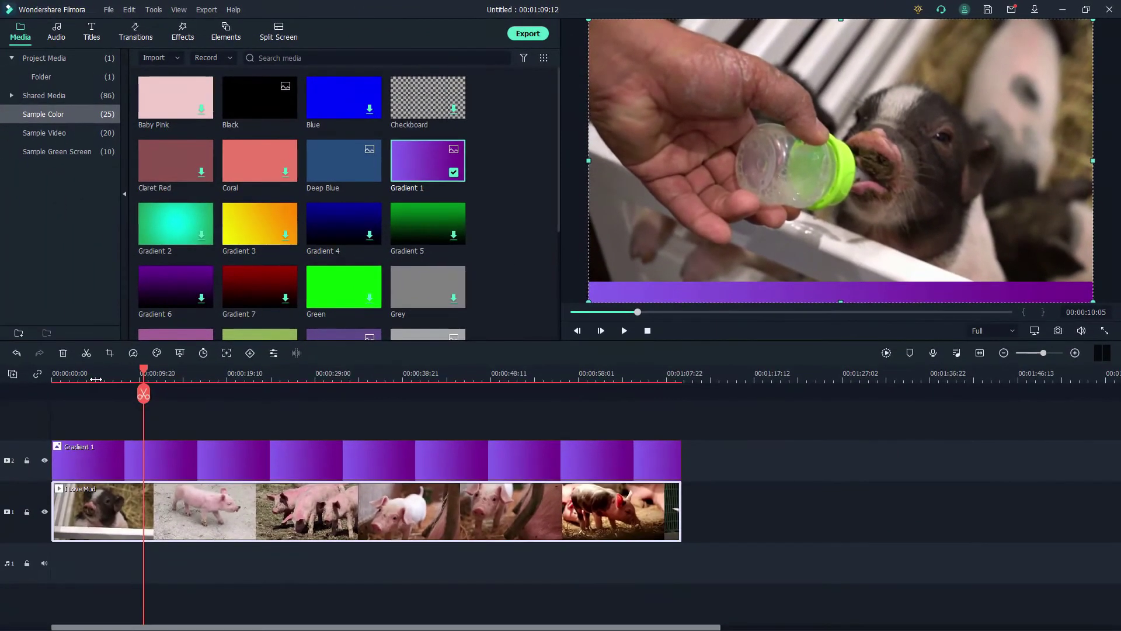
click(95, 380)
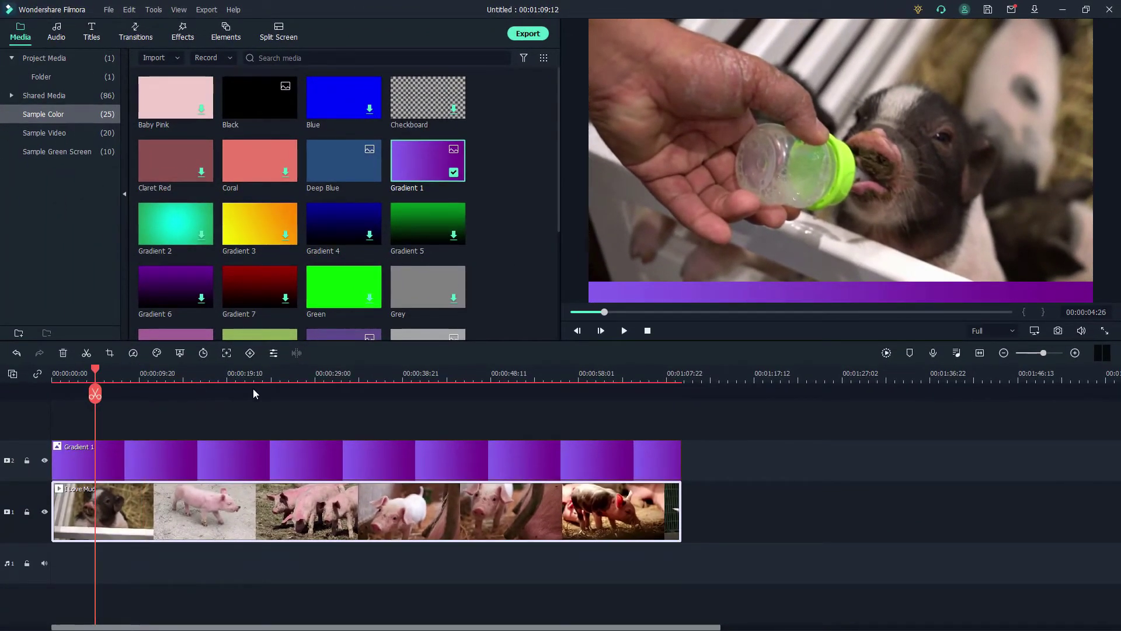
click(311, 376)
click(517, 376)
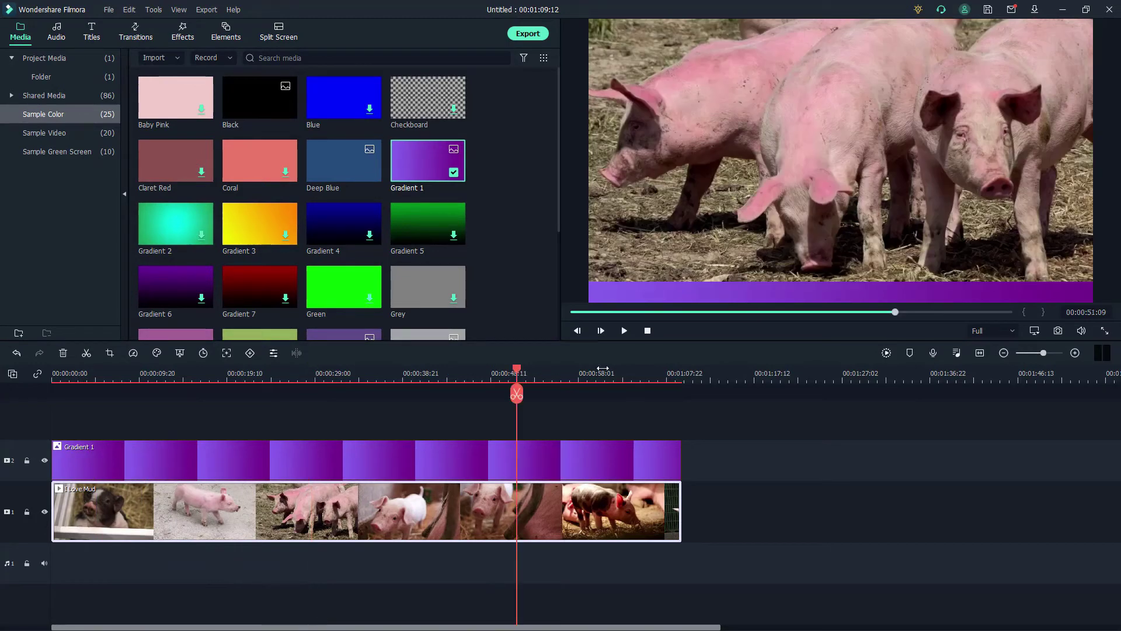
click(614, 376)
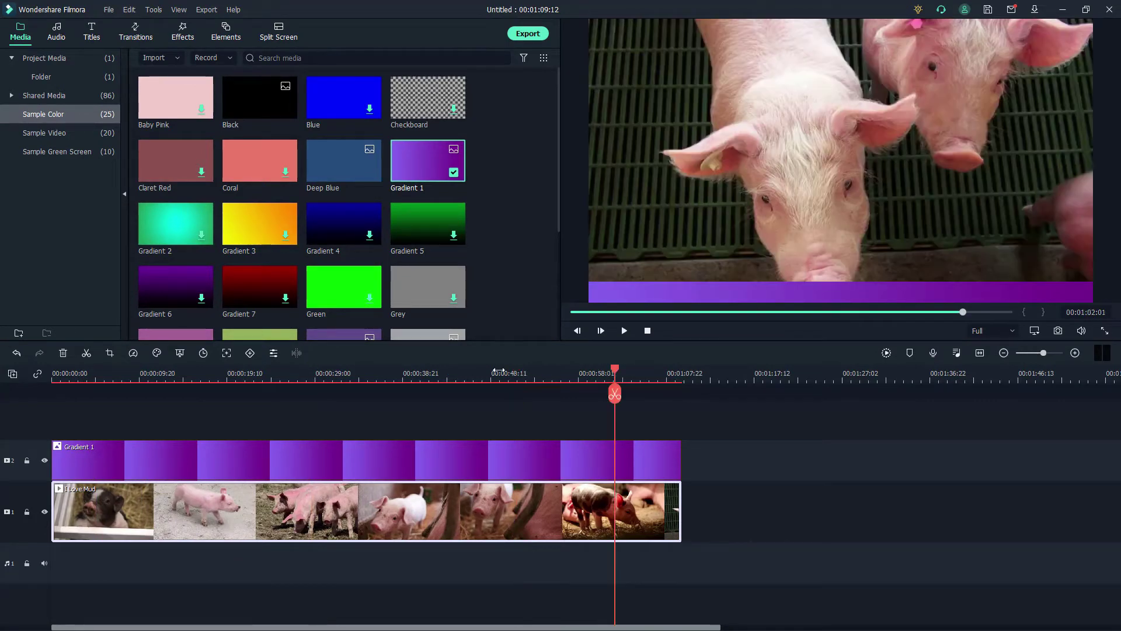
click(348, 375)
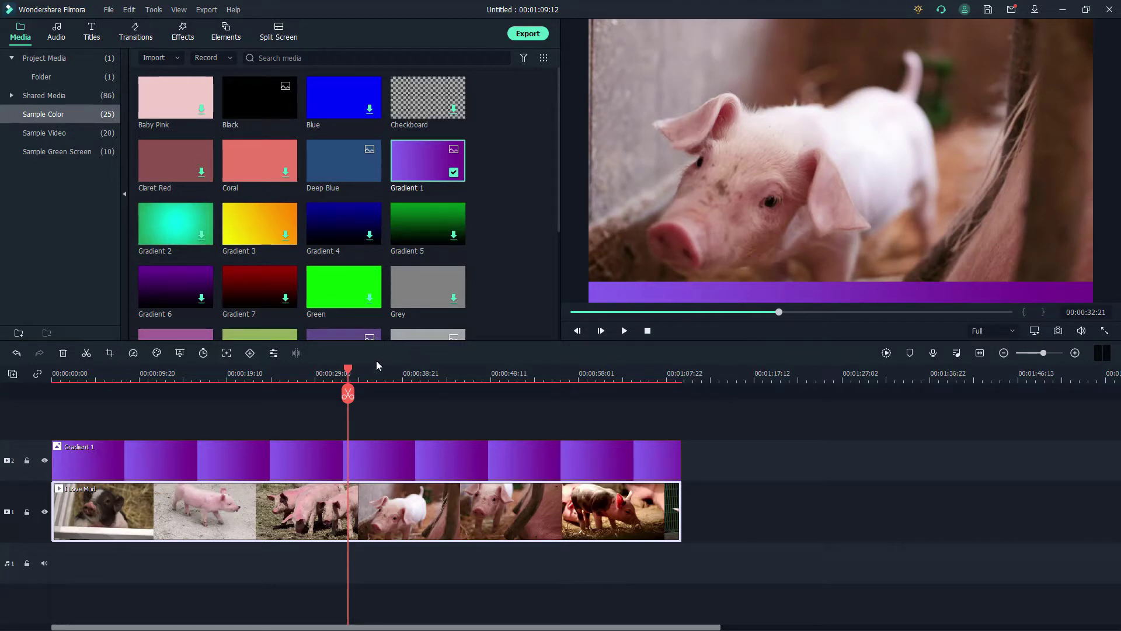
Step: Apply the Slide Right preset animation to the Gradient 1 clip
double_click(239, 451)
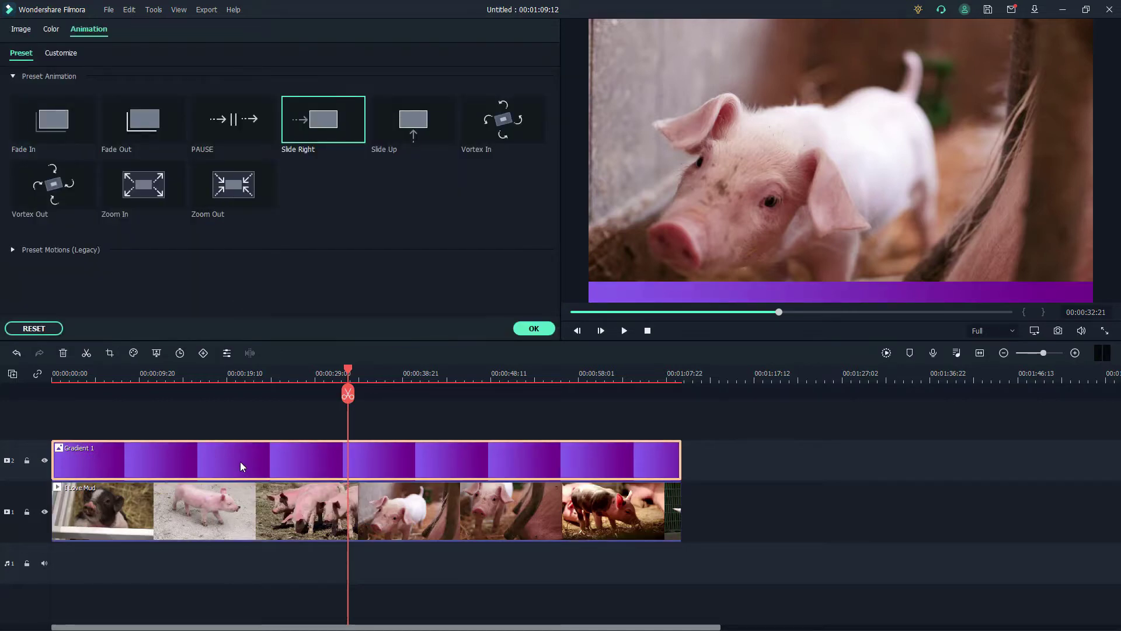
right_click(240, 461)
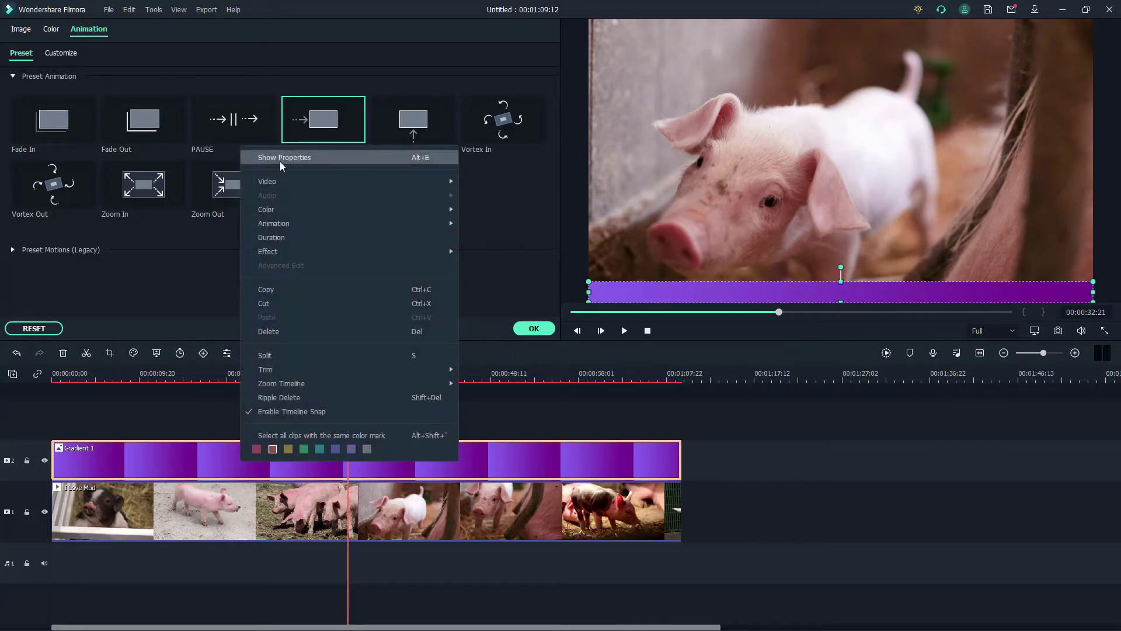
click(279, 161)
click(22, 30)
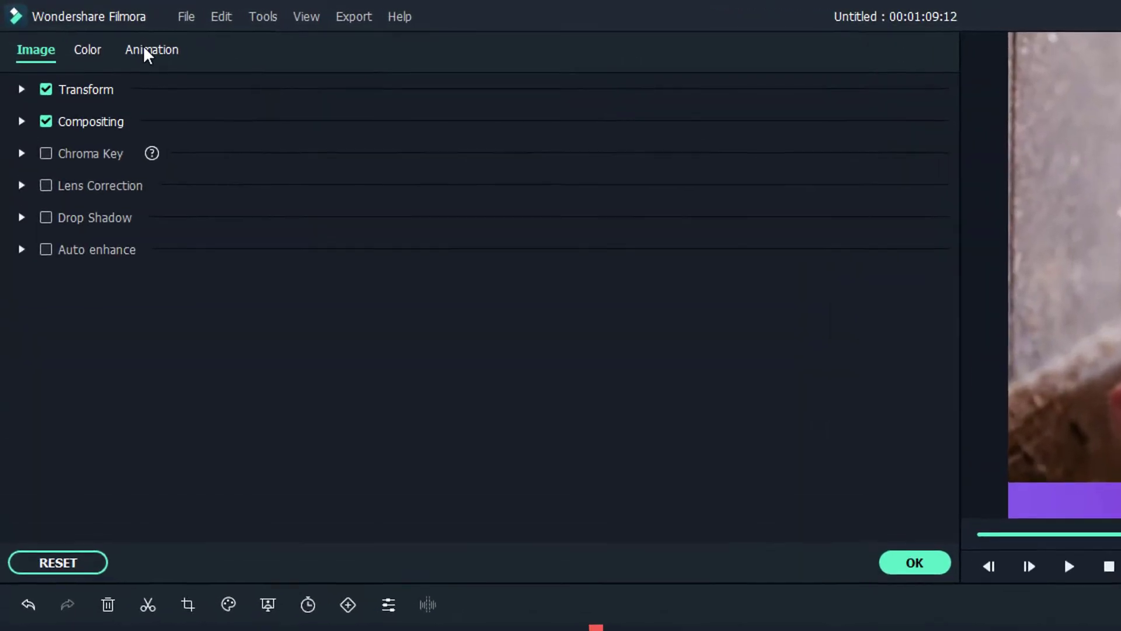
click(86, 30)
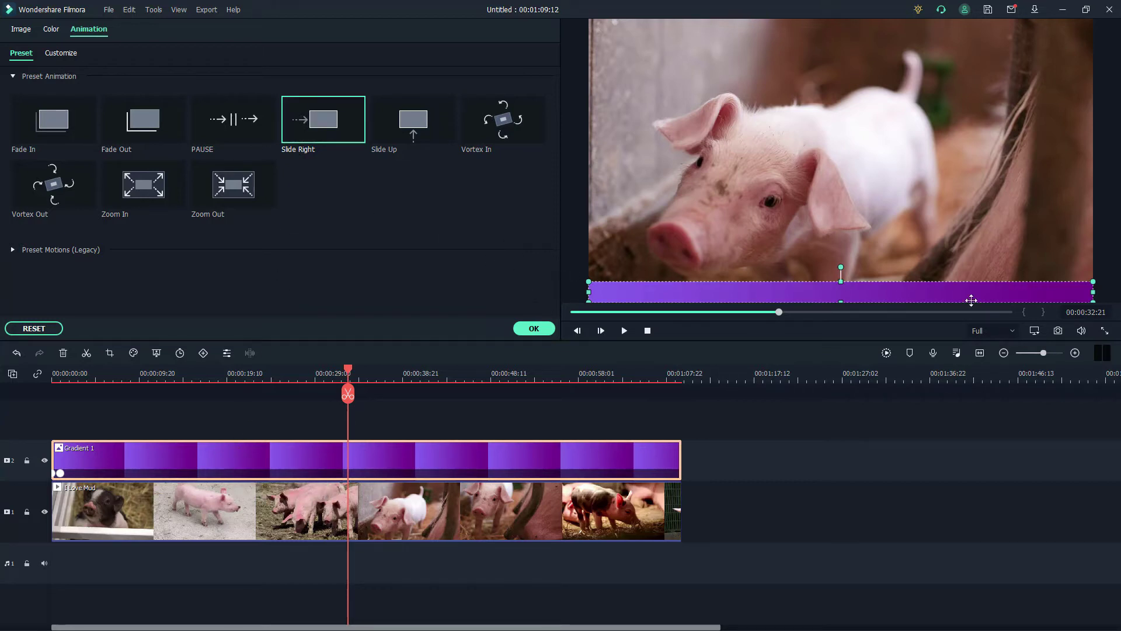
Step: Stretch the slide animation's last keyframe to the end of the Gradient 1 clip and preview the moving bar
drag(61, 474, 682, 473)
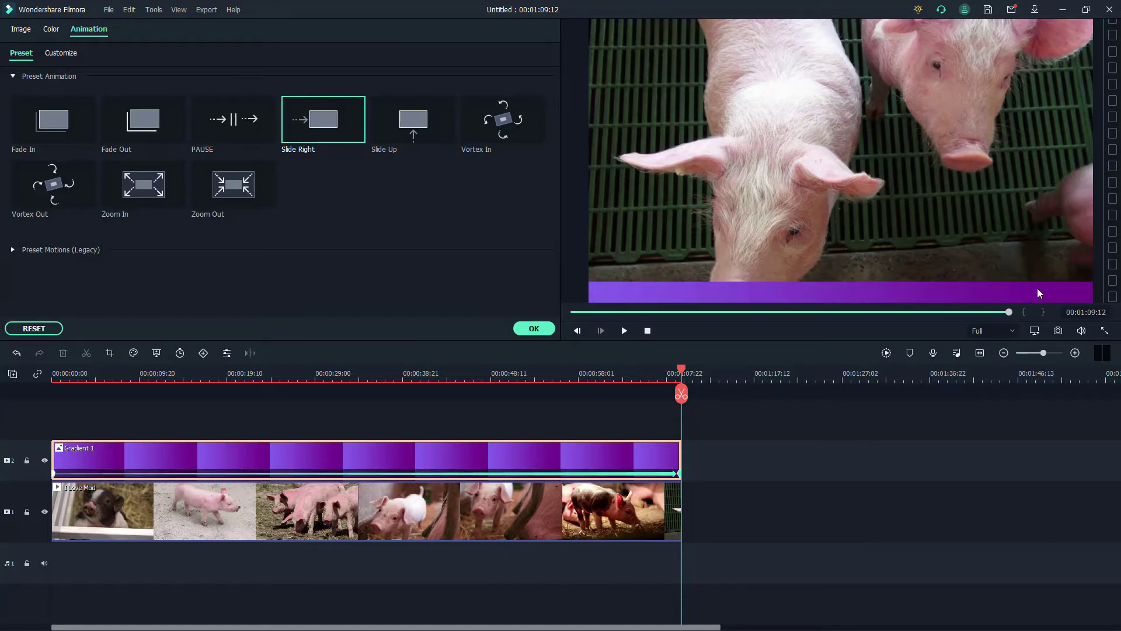
click(69, 374)
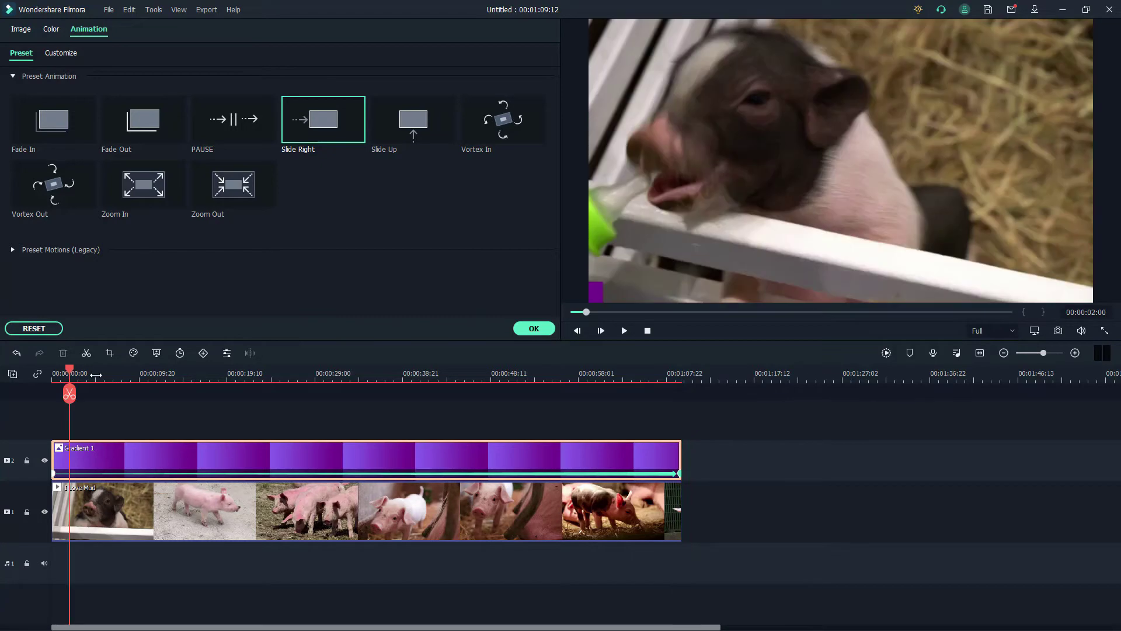
drag(86, 372, 676, 376)
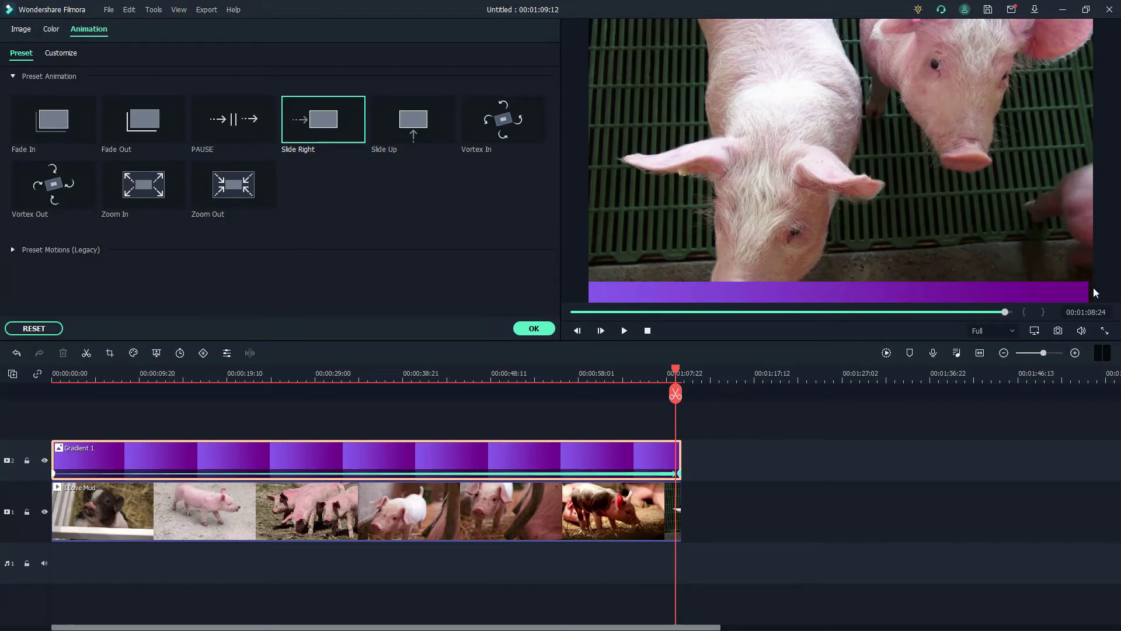
click(312, 379)
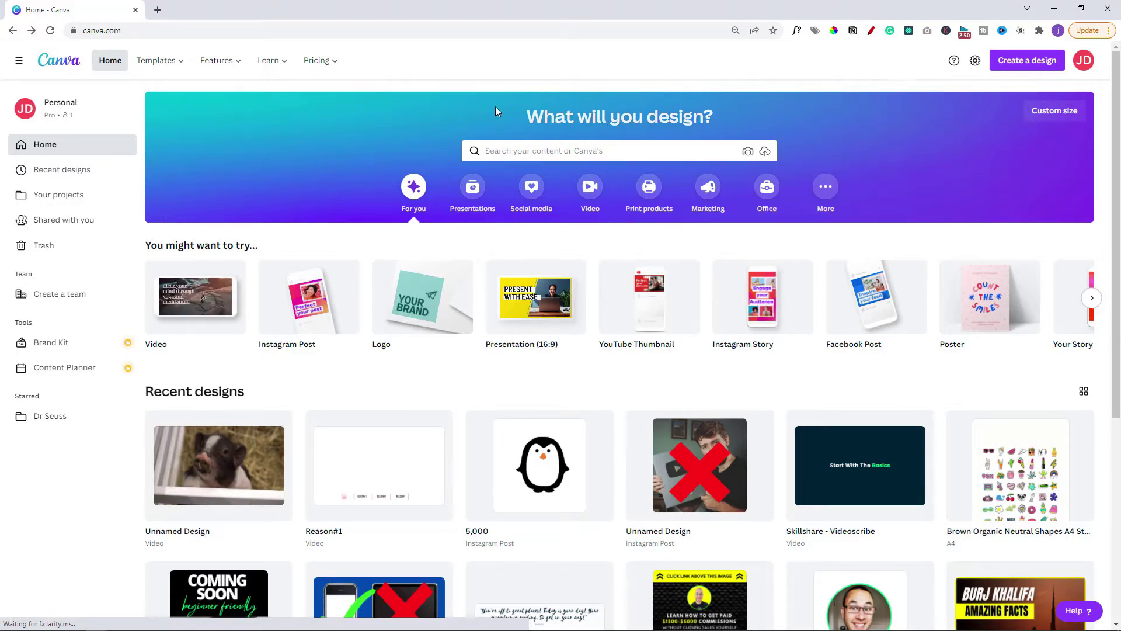
Step: Switch to Canva, create a blank Video design and add the text "Intro" to the page
click(588, 186)
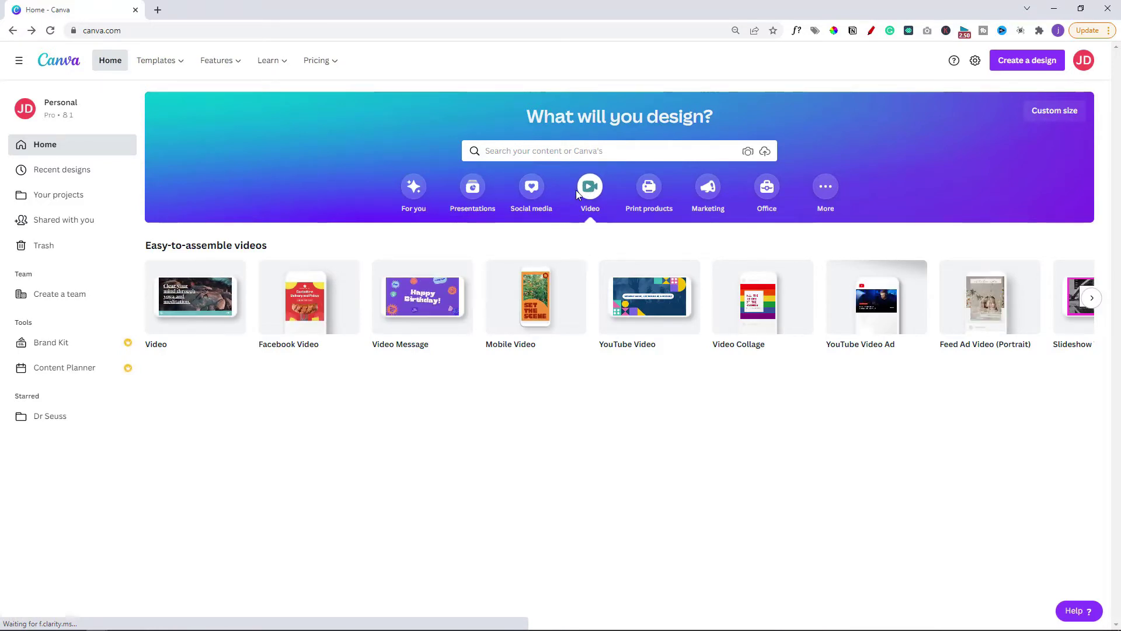
click(193, 311)
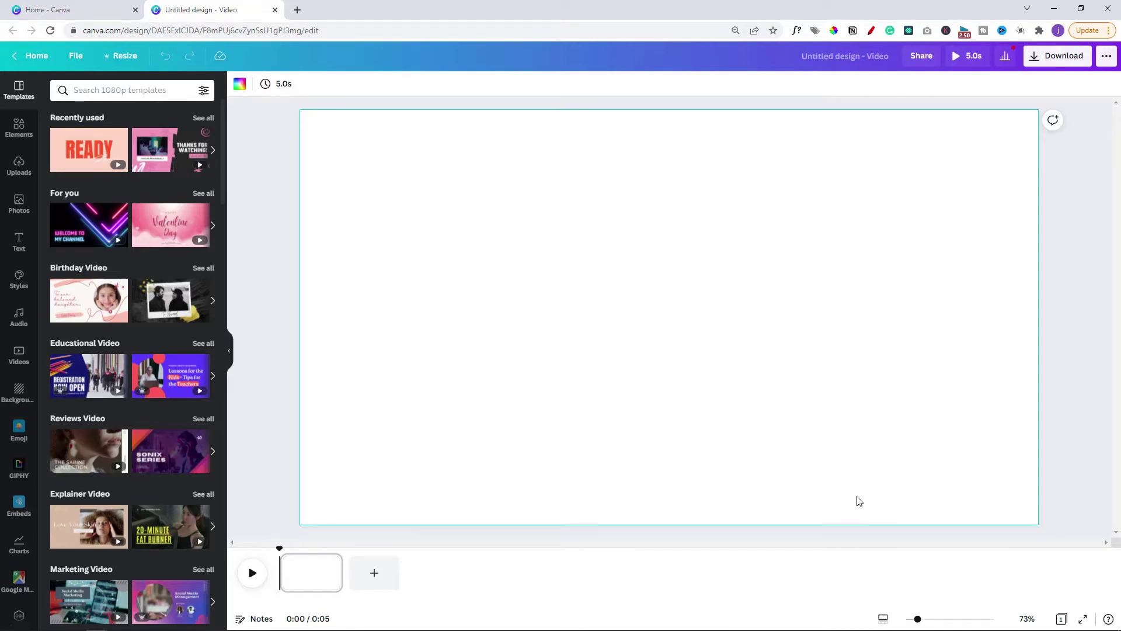
click(21, 246)
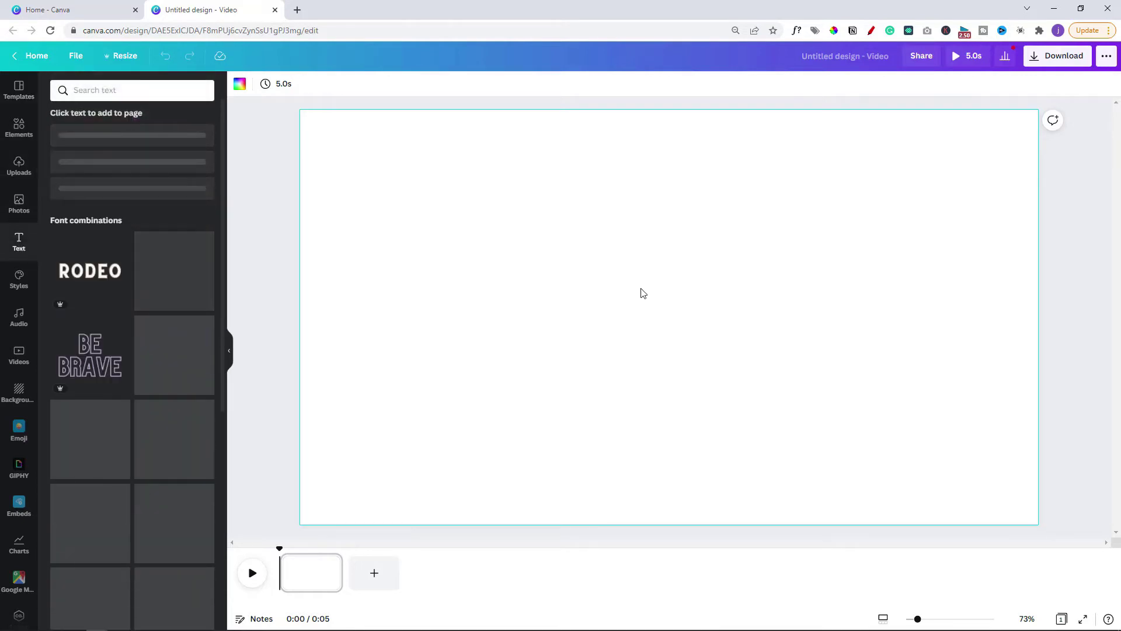
text(tIntro)
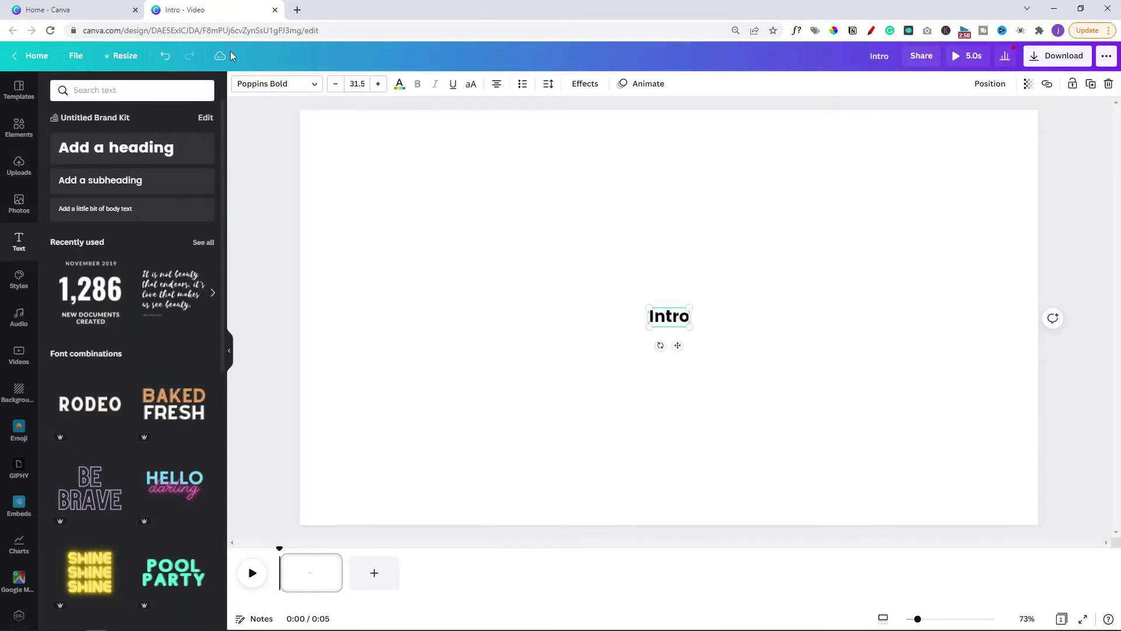
Step: Try the Anton font on the "Intro" text, and set it to Bebas Neue
click(292, 85)
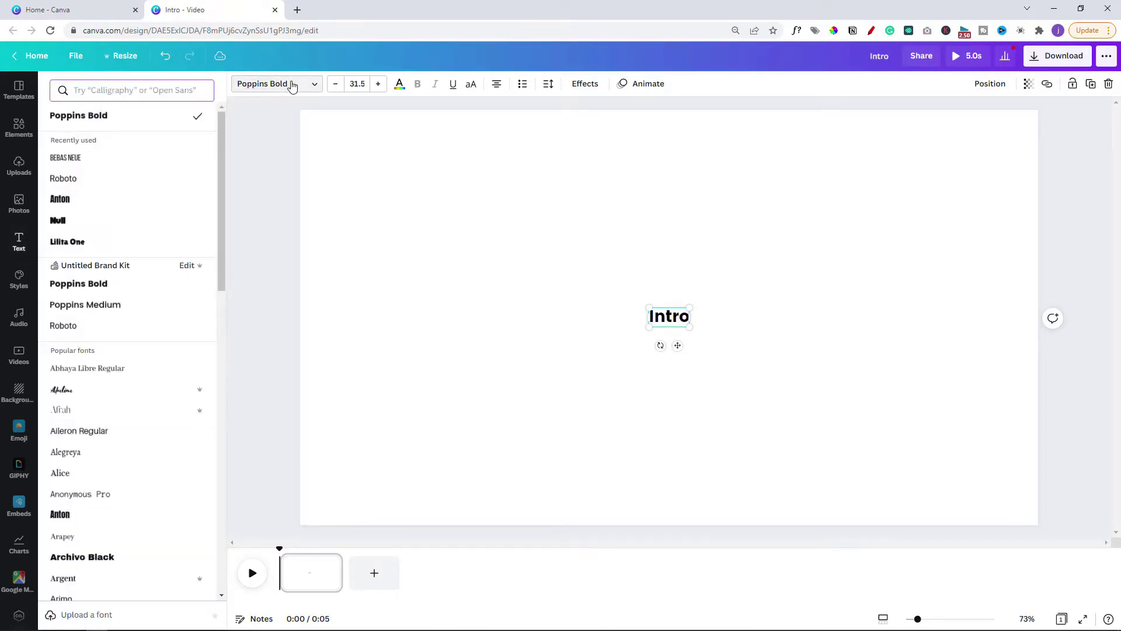
click(107, 199)
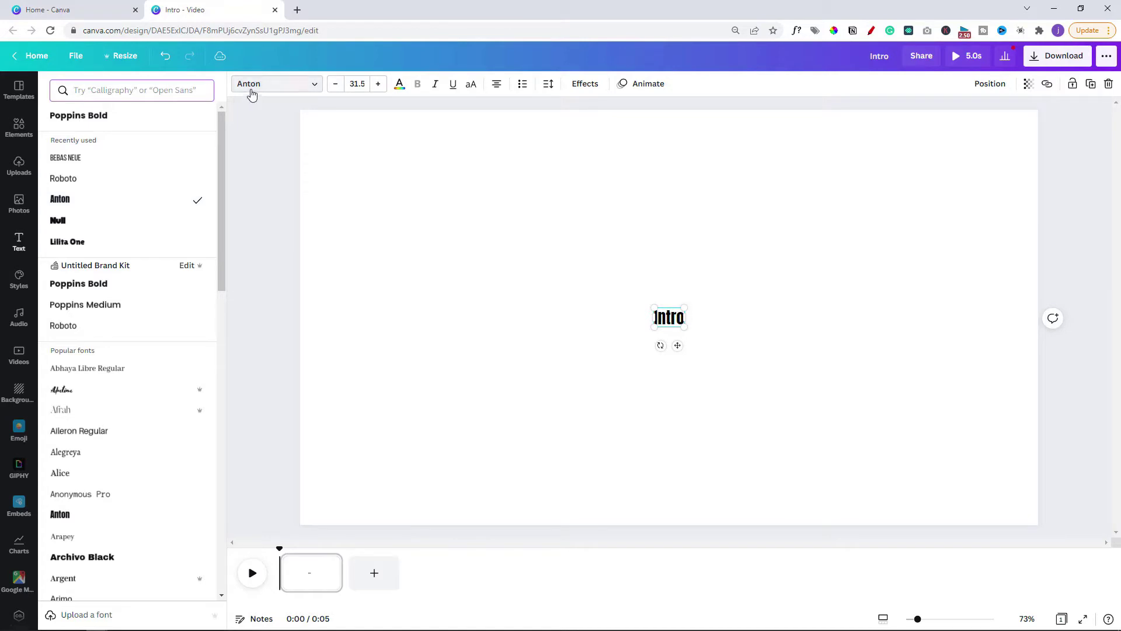
click(75, 159)
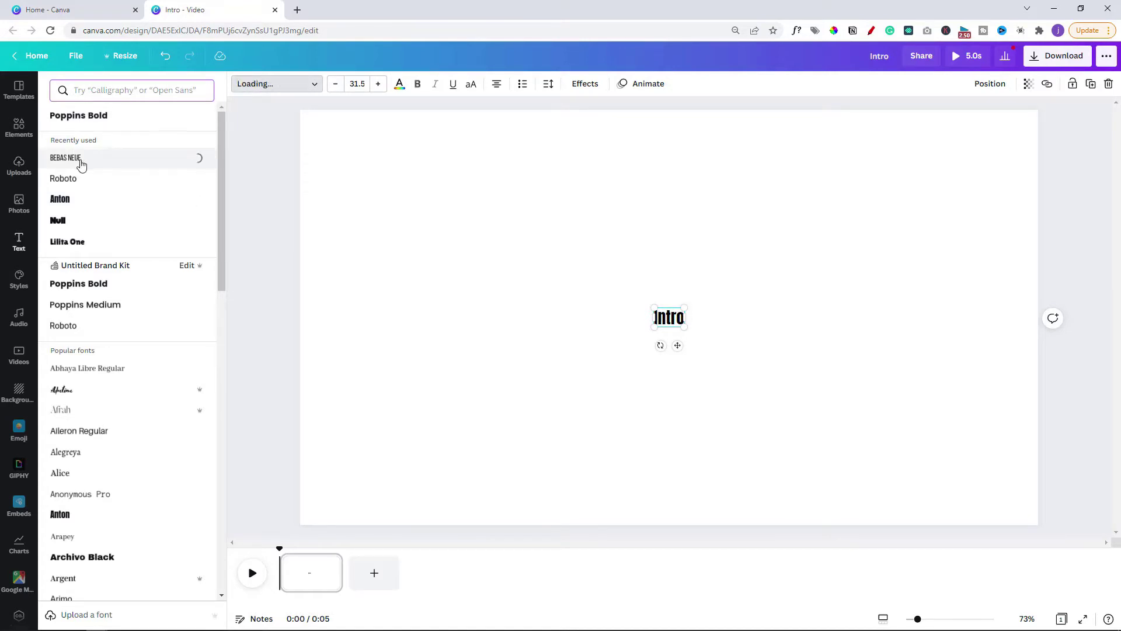
Step: Enlarge the "Intro" text to size 44.7, make it bold and place it in the page's lower-left corner
drag(682, 325, 348, 500)
click(418, 86)
click(695, 321)
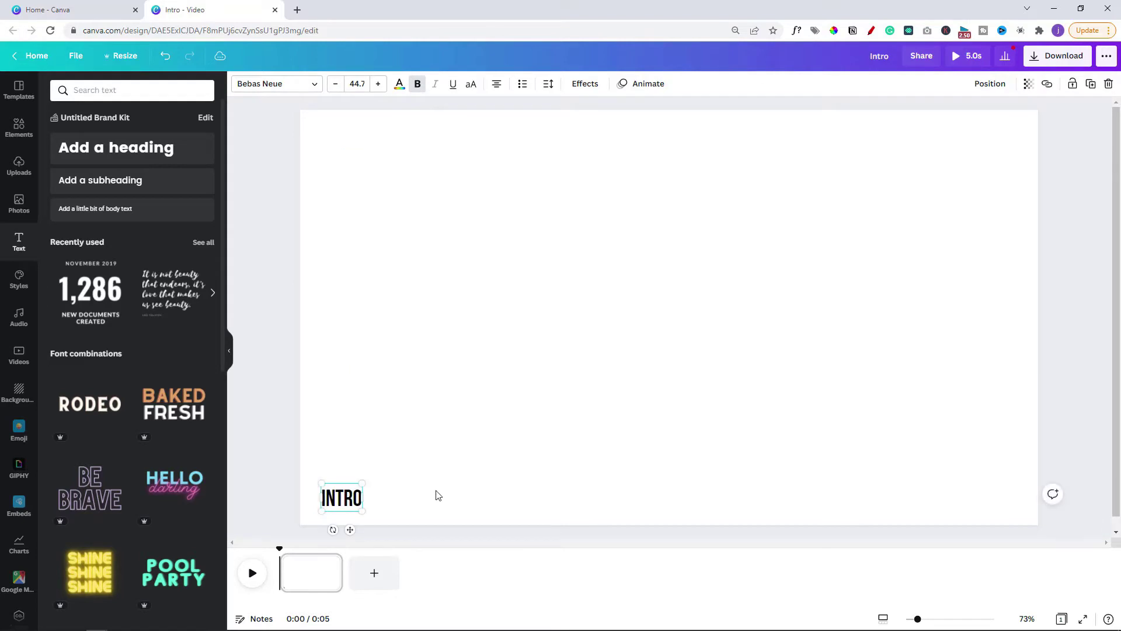
Step: Copy the INTRO label, place the duplicate to its right at the same height and change its text to "STEP1"
right_click(342, 498)
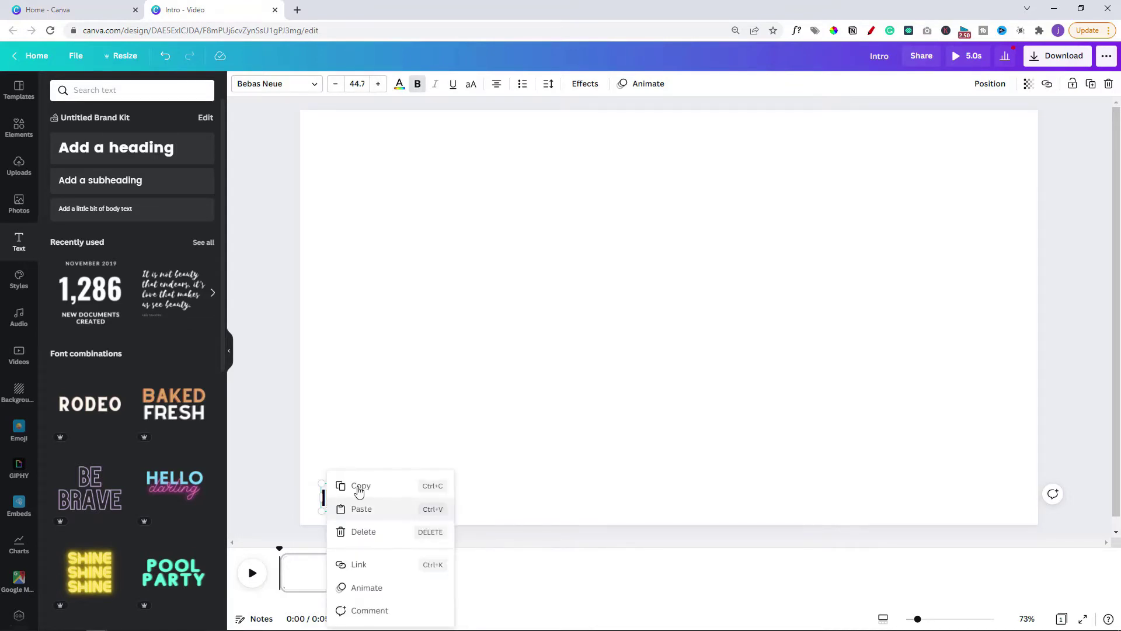
click(388, 485)
right_click(407, 492)
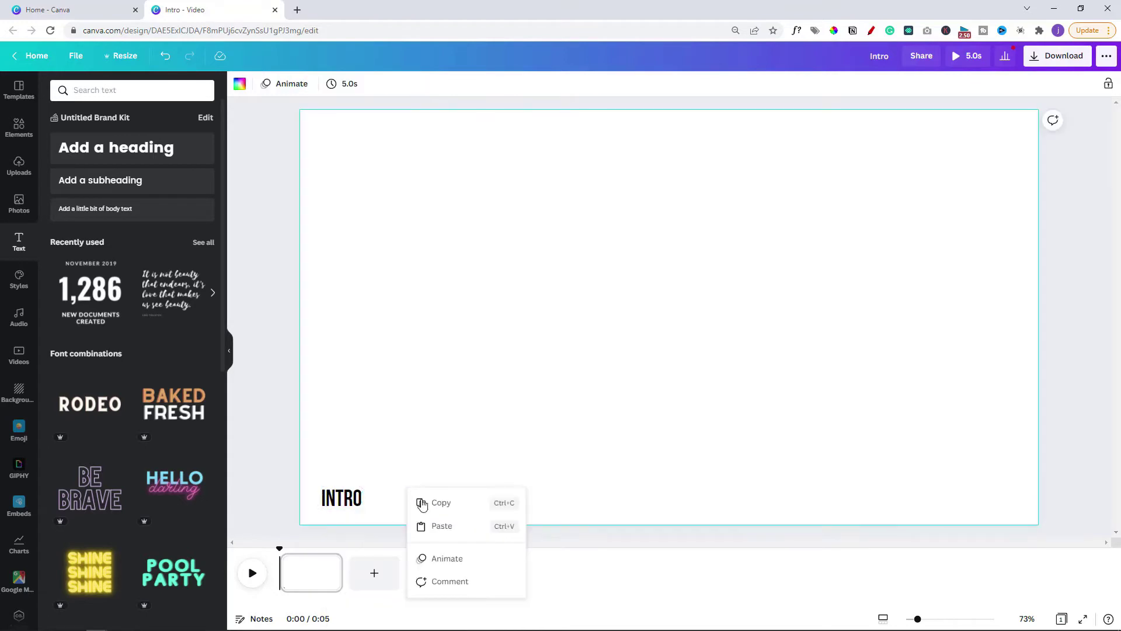
click(431, 521)
drag(349, 511, 430, 505)
double_click(429, 506)
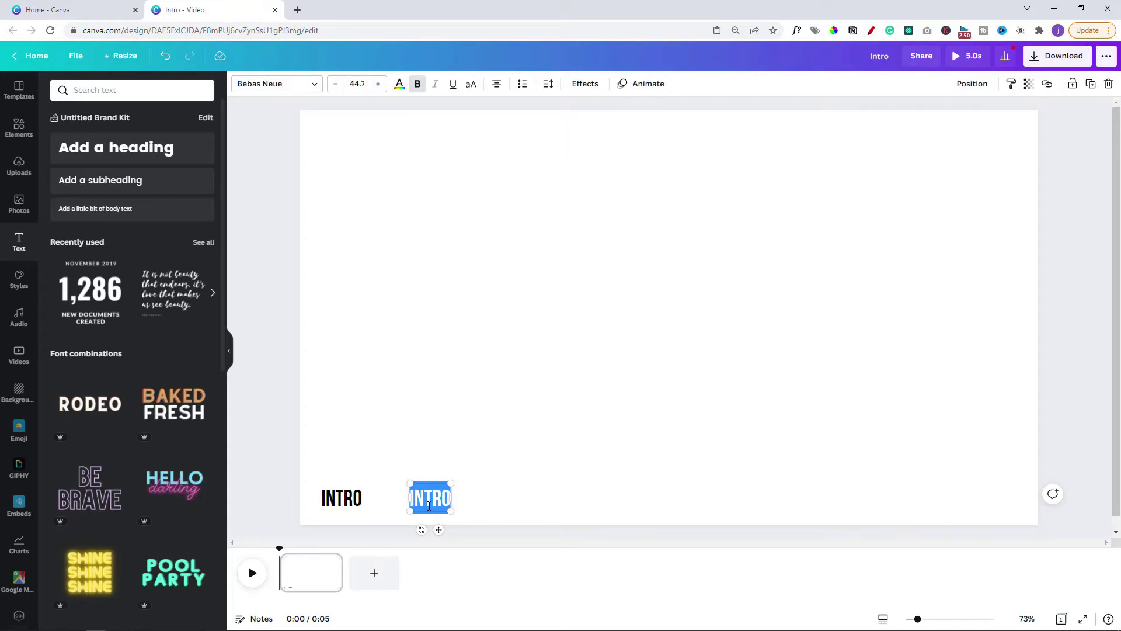
text(STEP1)
Step: Paste another copy of the label to the right of STEP1 and change its text to "STEP2"
right_click(556, 494)
click(558, 528)
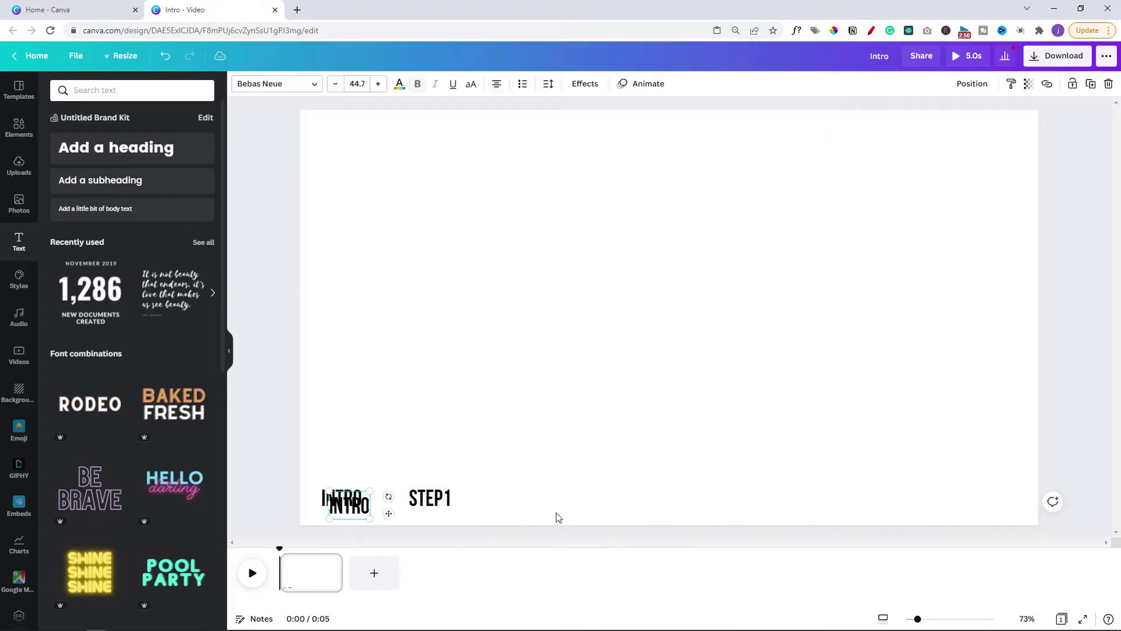
drag(357, 505, 530, 504)
double_click(530, 503)
text(STEP2)
Step: Add two more label copies to the right of STEP2, reading "STEP3" and "STEP4"
key(ctrl+d)
double_click(600, 491)
text(STEP3)
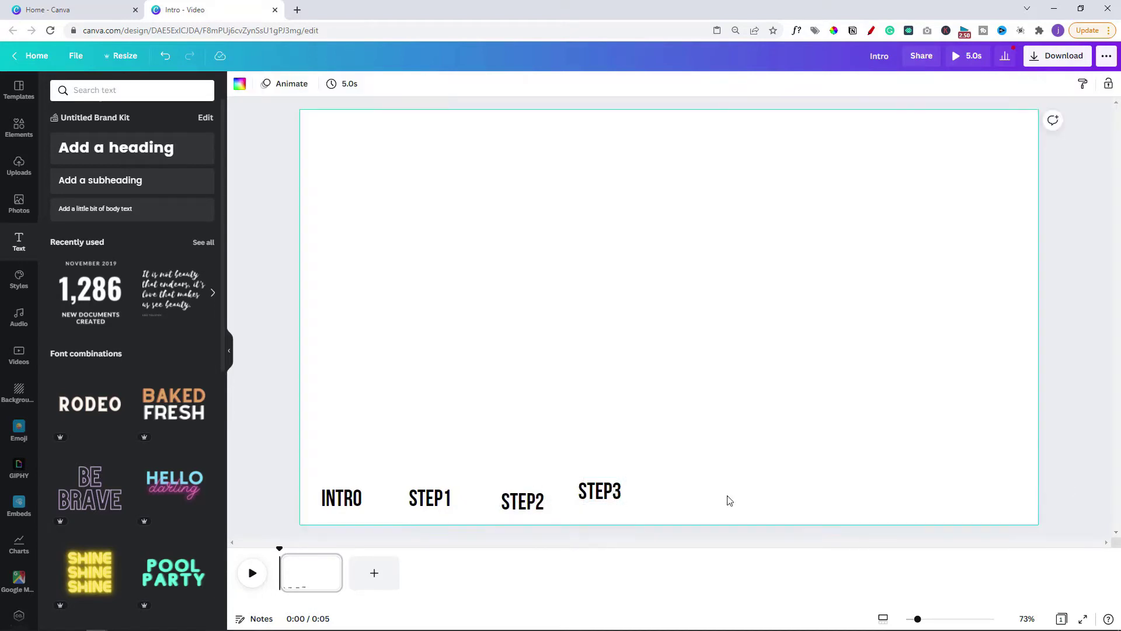
key(ctrl+d)
double_click(686, 490)
text(STEP4)
Step: Add the last two label copies to the right of STEP4, reading "STEP5" and "I LOVE MUD"
key(ctrl+d)
double_click(793, 491)
text(STEP5)
text(I LOVE MUD)
click(669, 345)
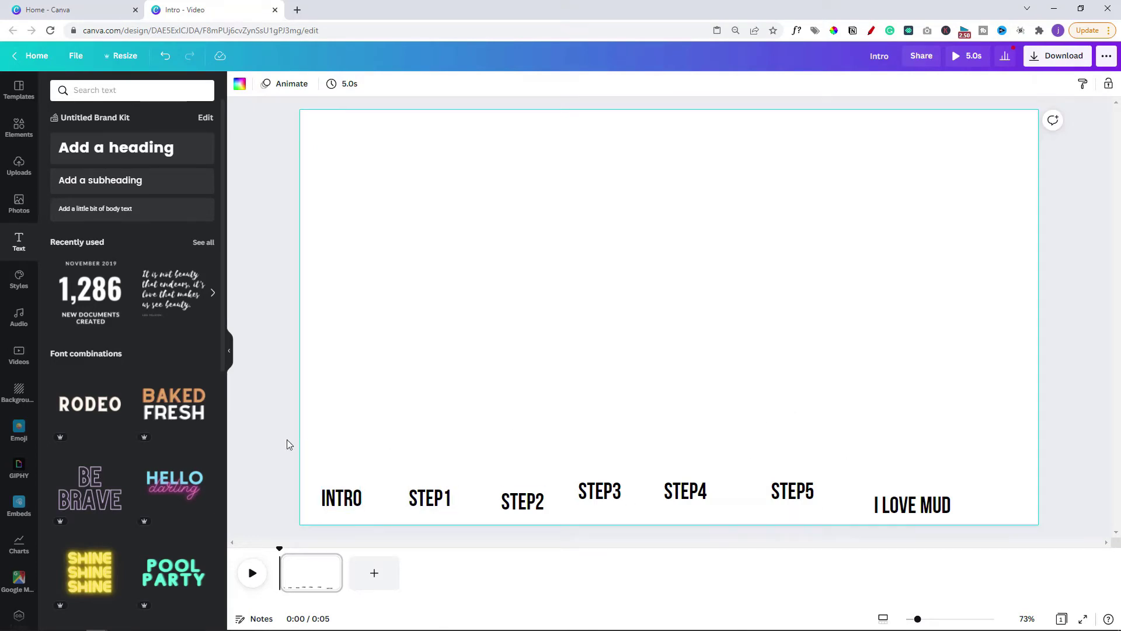
Step: Space all seven labels evenly horizontally and align them to their middle
drag(291, 439, 1006, 533)
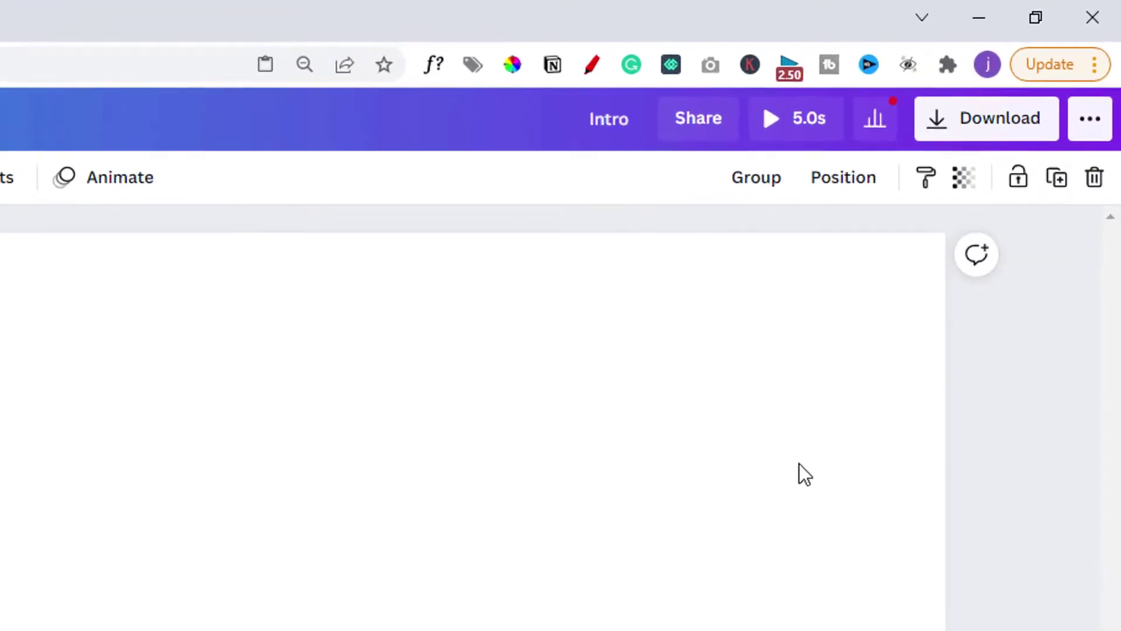
click(803, 207)
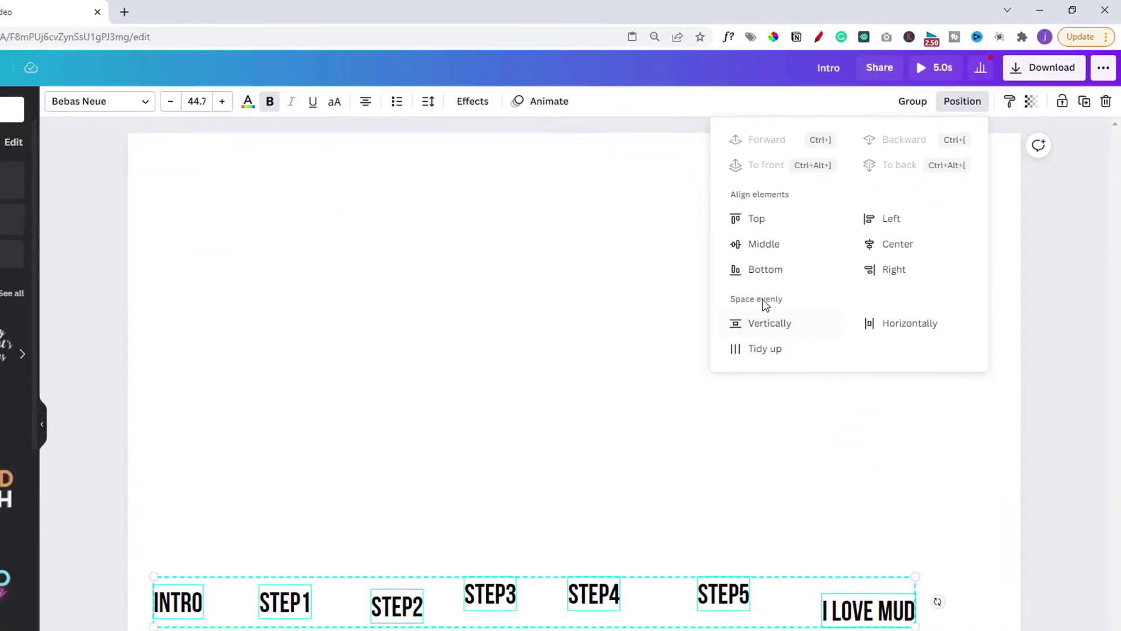
click(934, 324)
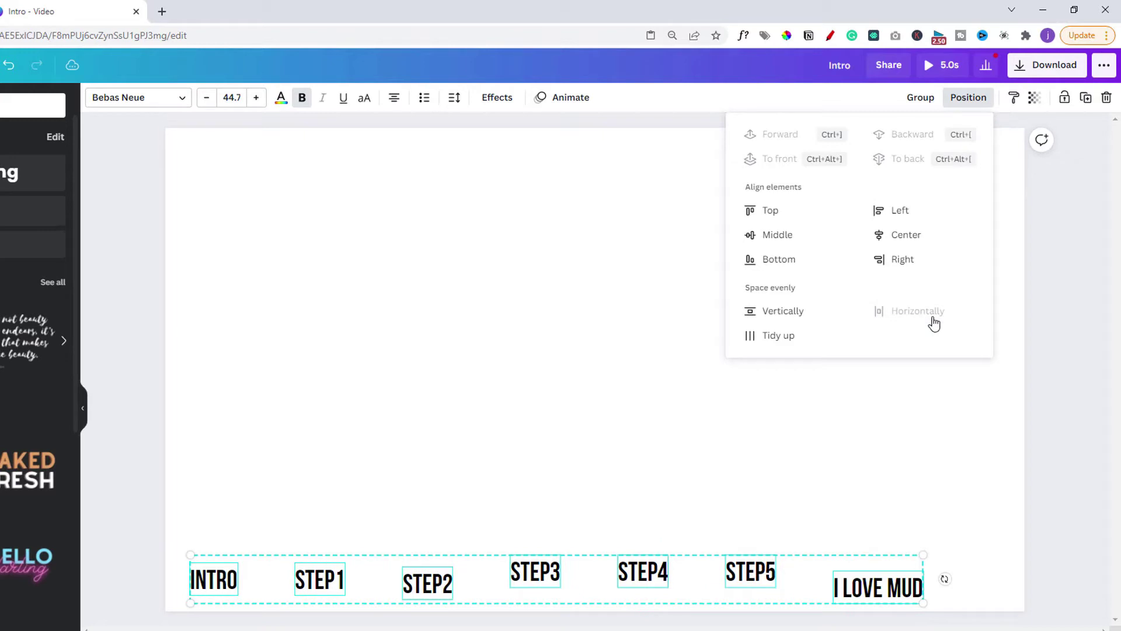
click(781, 234)
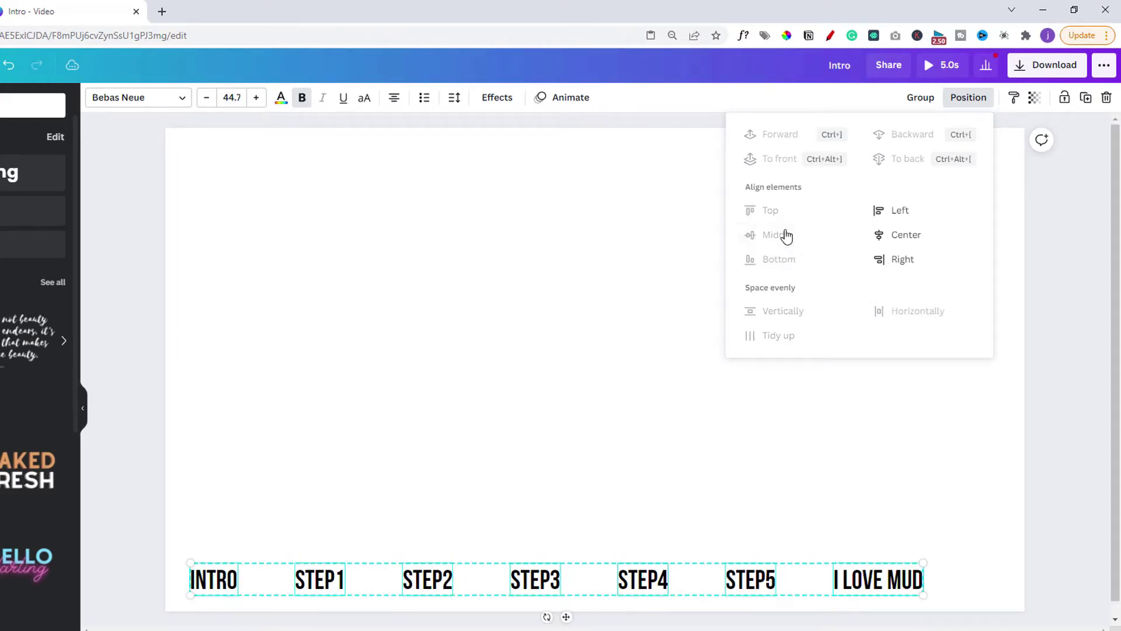
click(541, 516)
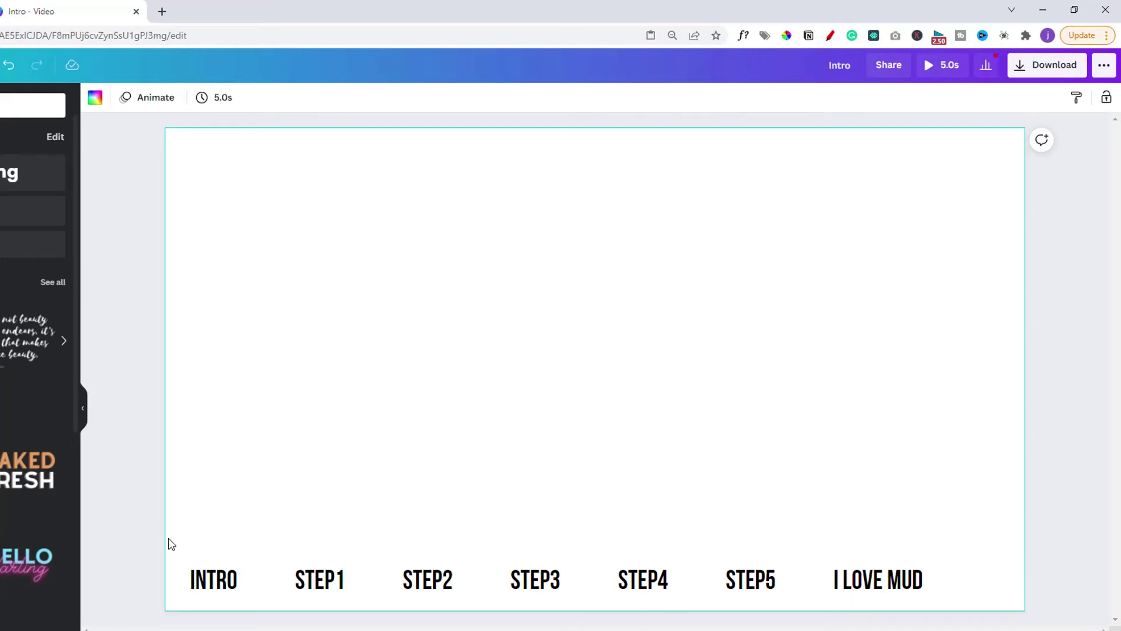
Step: Shift the whole row of labels to the right so it sits centred along the page's lower edge
drag(173, 560, 993, 621)
drag(888, 578, 918, 580)
click(887, 466)
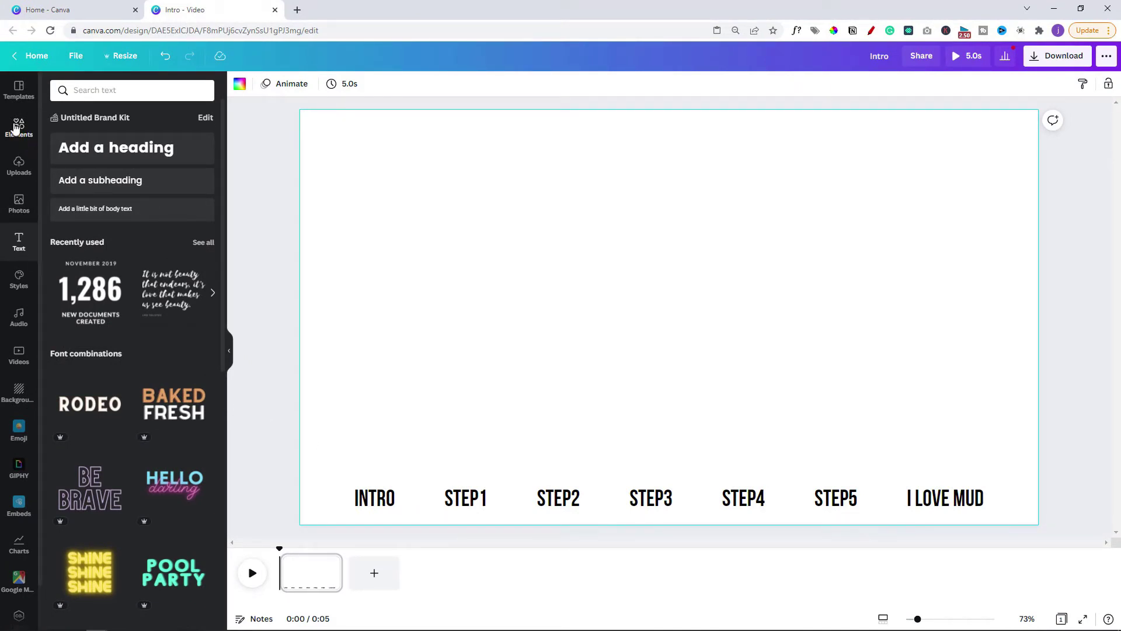
Step: Add a plain line and turn it into a short vertical divider between INTRO and STEP1, as tall as the labels
click(19, 124)
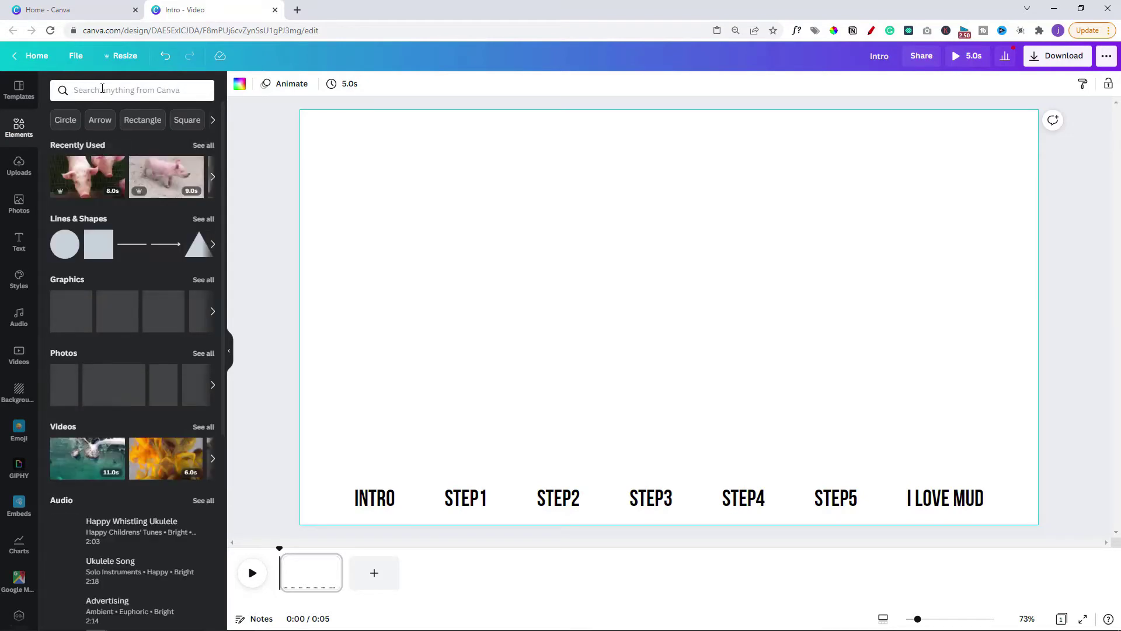
click(132, 245)
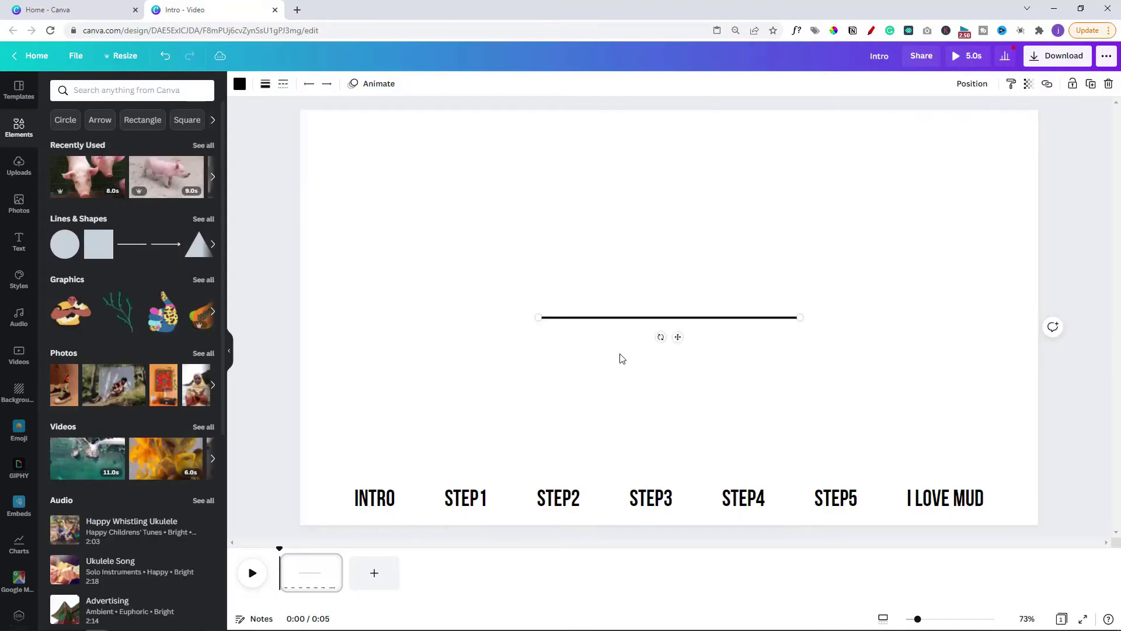
drag(802, 316, 440, 489)
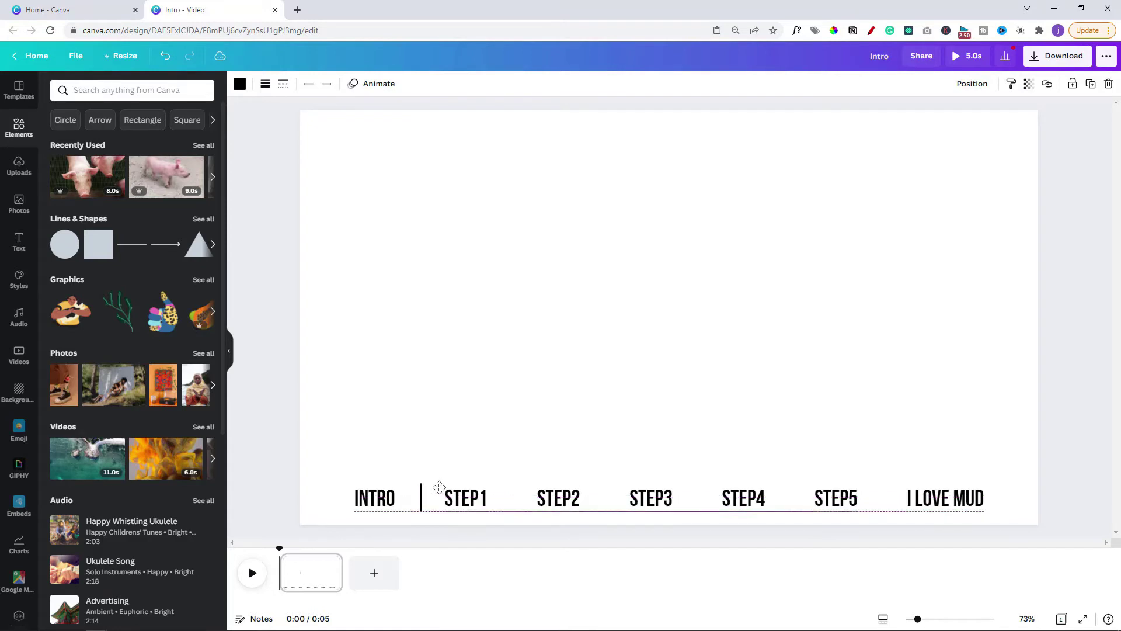
click(415, 514)
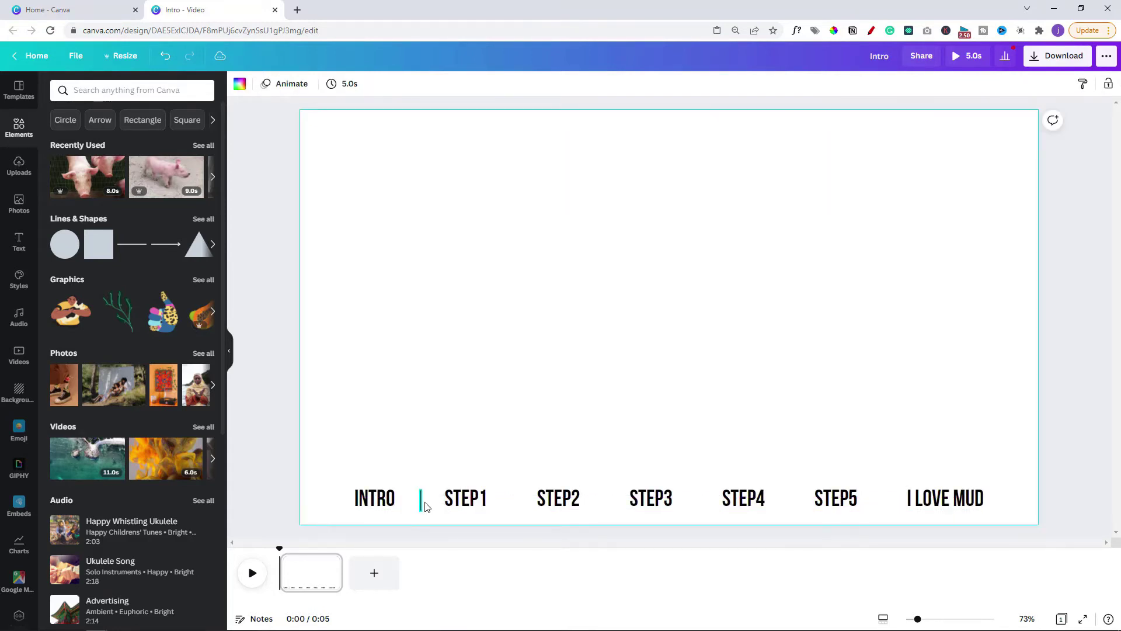
click(422, 504)
key(ctrl+z)
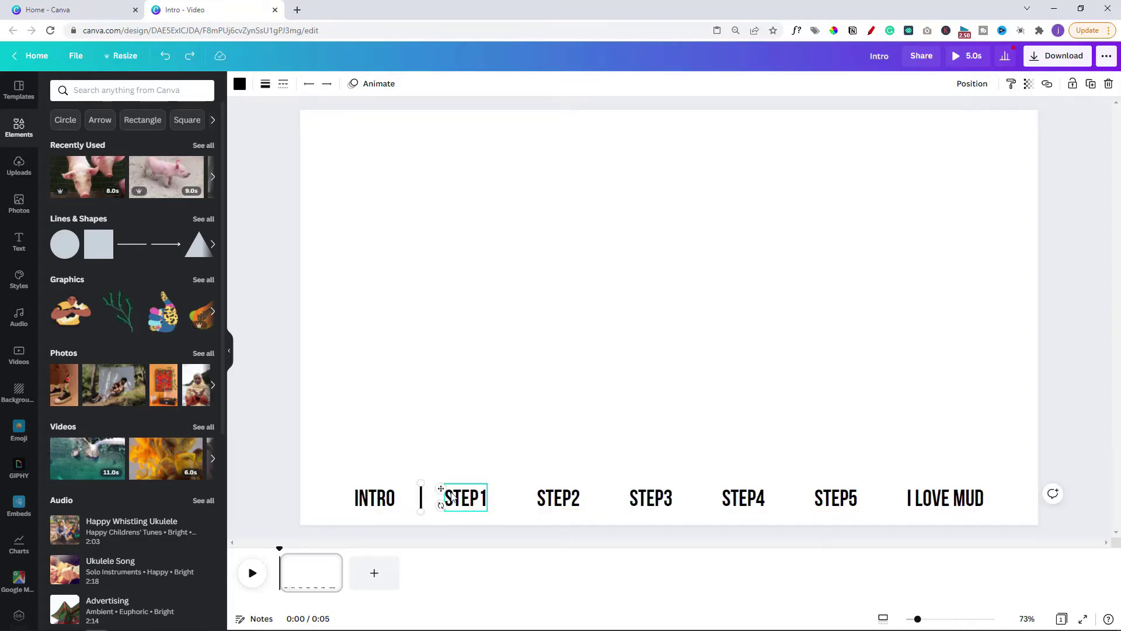
Step: Paste a copy of the vertical divider and place it between STEP1 and STEP2 at the same height
click(467, 500)
click(576, 408)
right_click(576, 408)
click(596, 443)
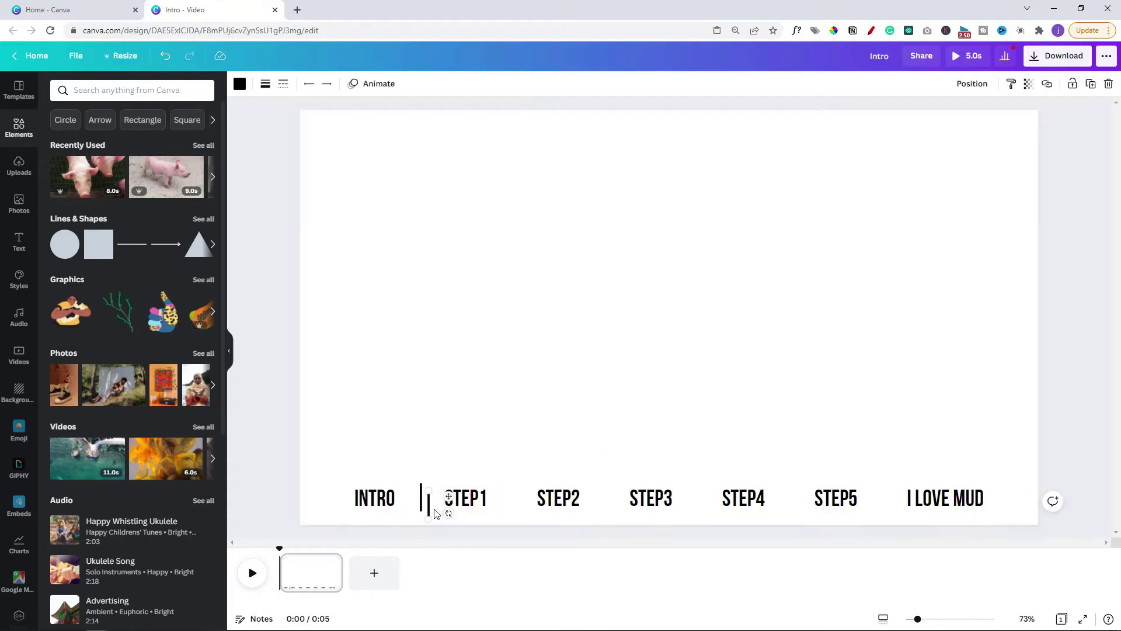
drag(449, 497, 533, 490)
Step: Paste further copies of the divider into the remaining gaps between STEP2 and I LOVE MUD
right_click(558, 399)
click(576, 436)
drag(450, 508, 719, 490)
key(ctrl+v)
drag(537, 491, 791, 491)
key(ctrl+v)
drag(465, 499, 885, 490)
click(878, 438)
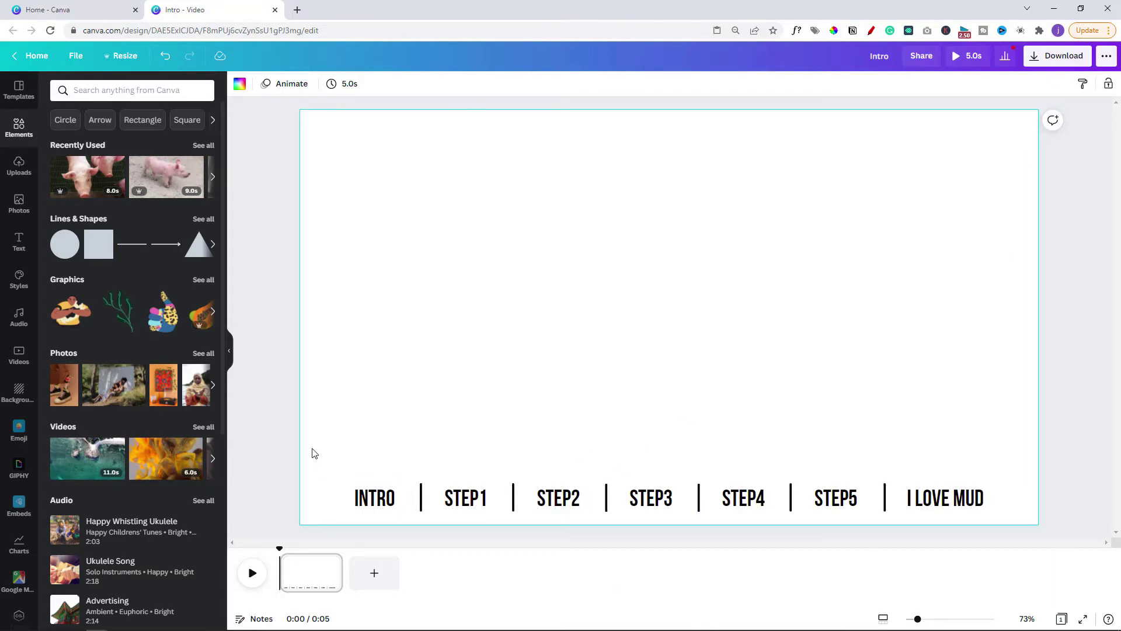
Step: Enlarge the complete row of labels and dividers to a text size of 48.2, spanning nearly the page's width
drag(313, 450, 1019, 524)
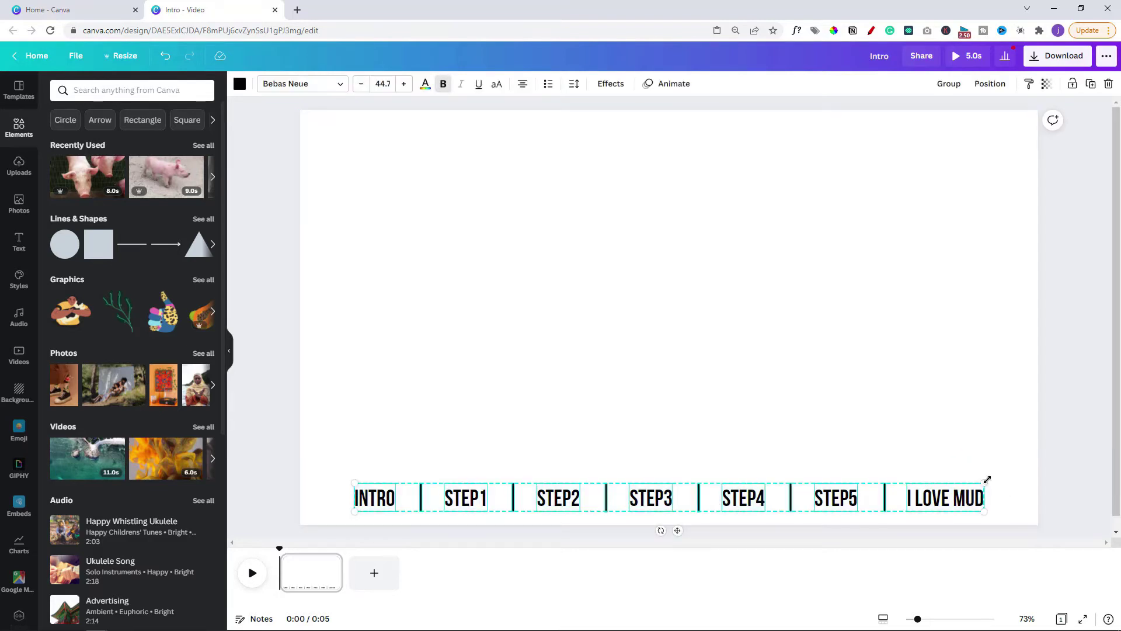
drag(991, 480, 1010, 474)
drag(355, 511, 330, 515)
click(509, 369)
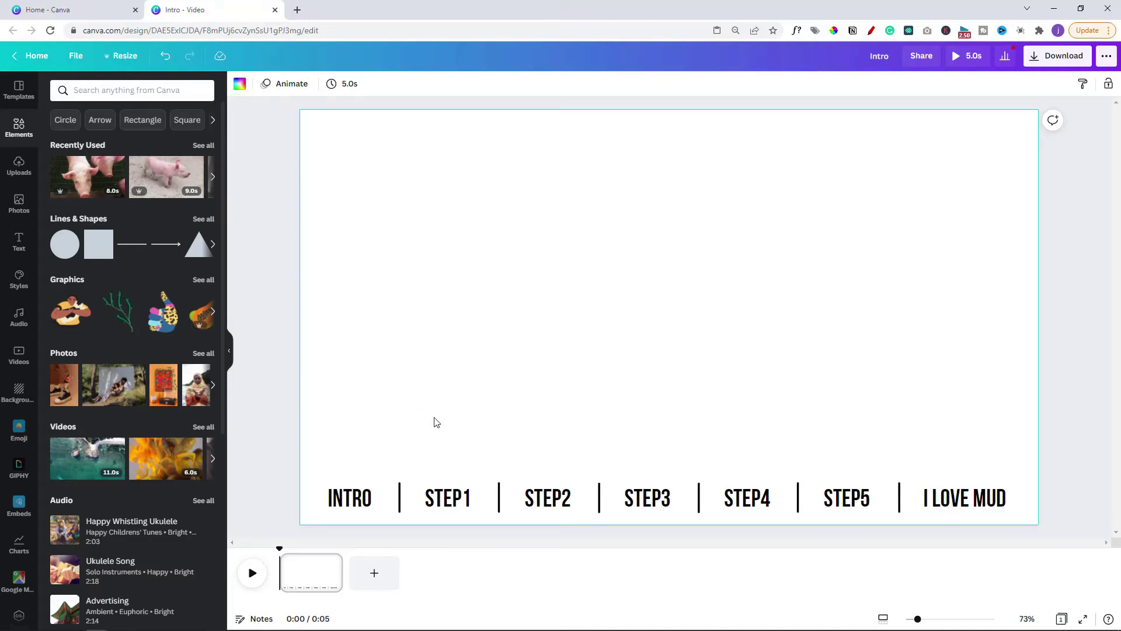
Step: Recolour all the vertical dividers white
drag(297, 456, 1051, 535)
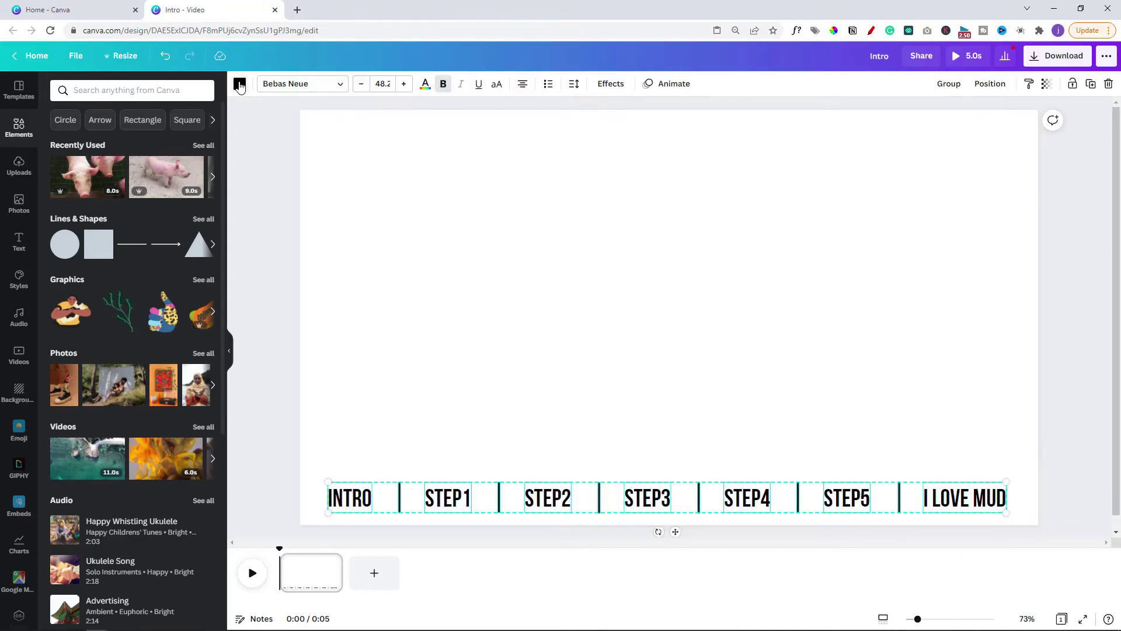
click(240, 83)
click(117, 141)
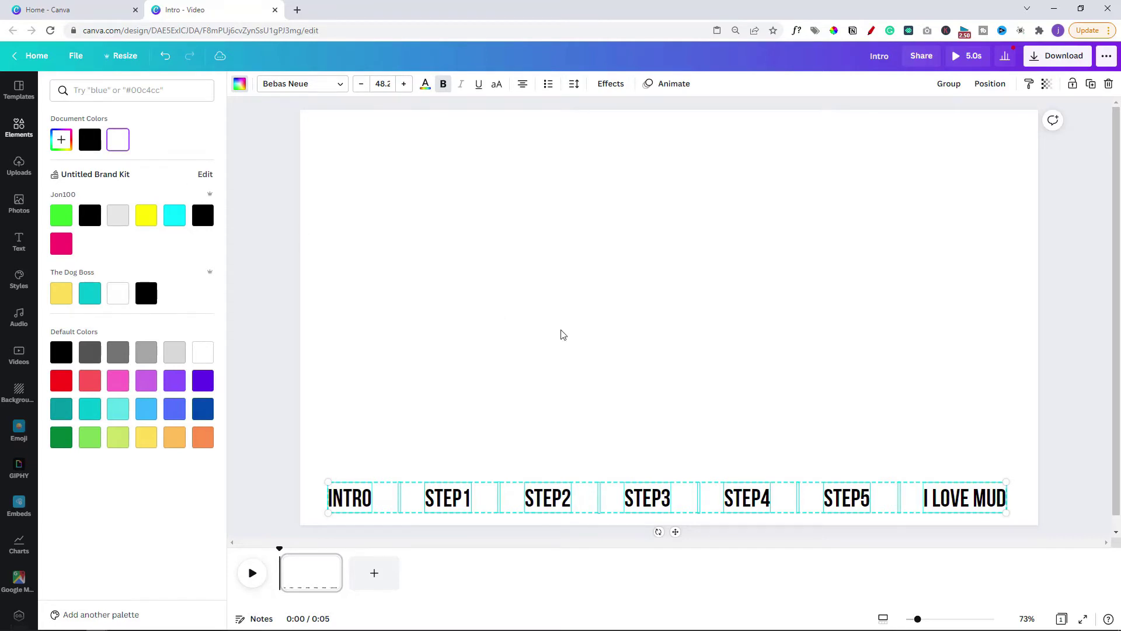
key(Escape)
Step: Set the text colour of INTRO and all the other labels to white
click(356, 498)
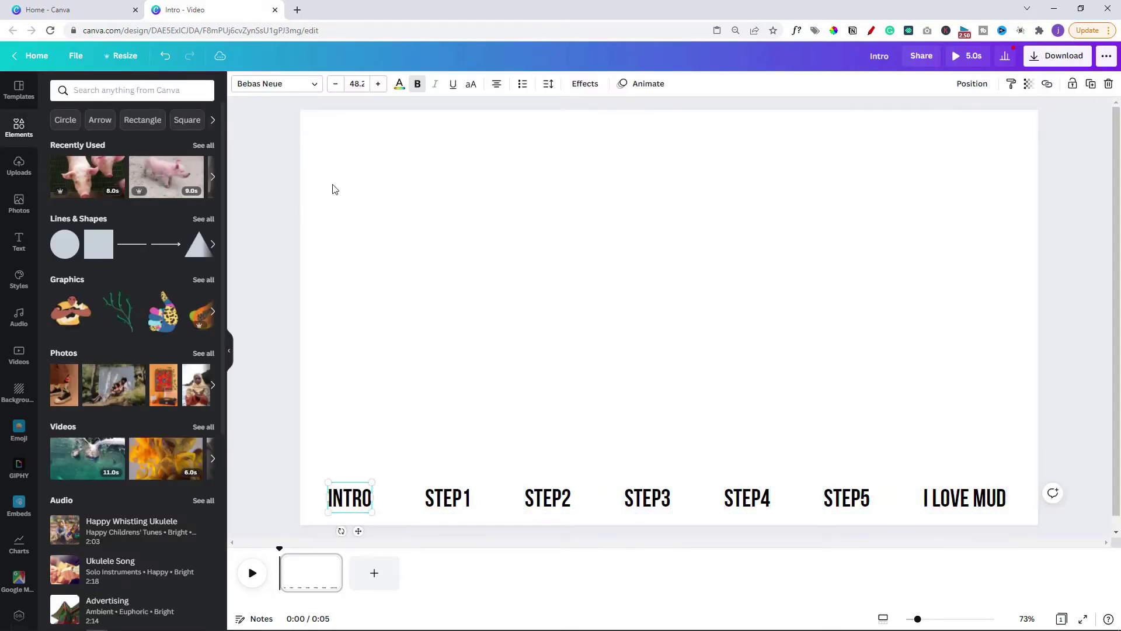
click(399, 85)
click(117, 139)
drag(405, 457, 978, 524)
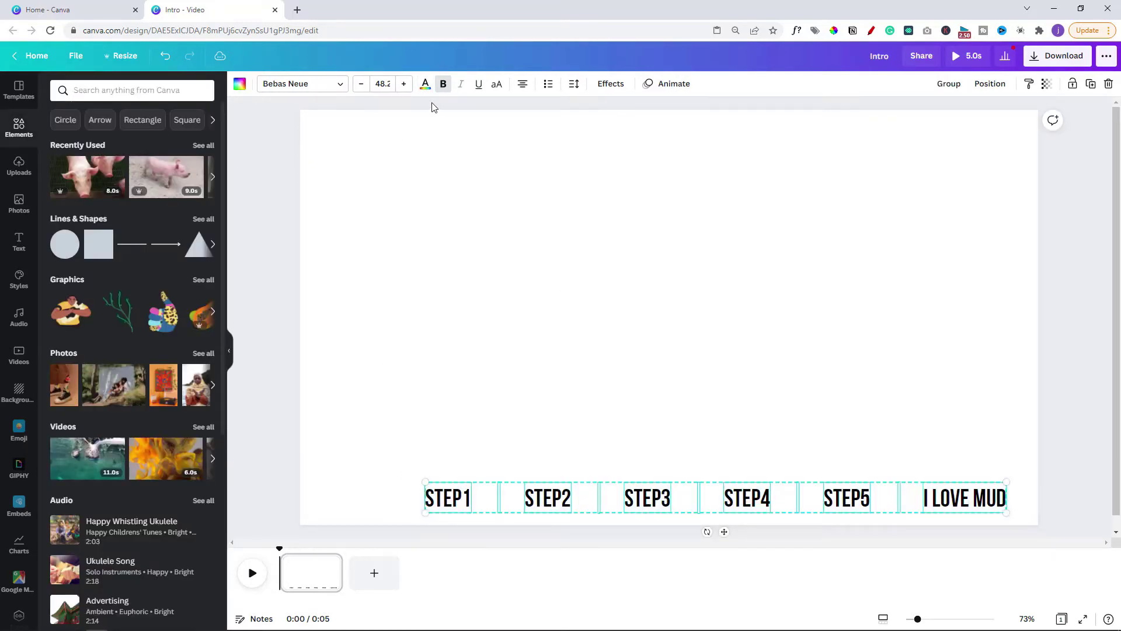
click(425, 85)
click(118, 139)
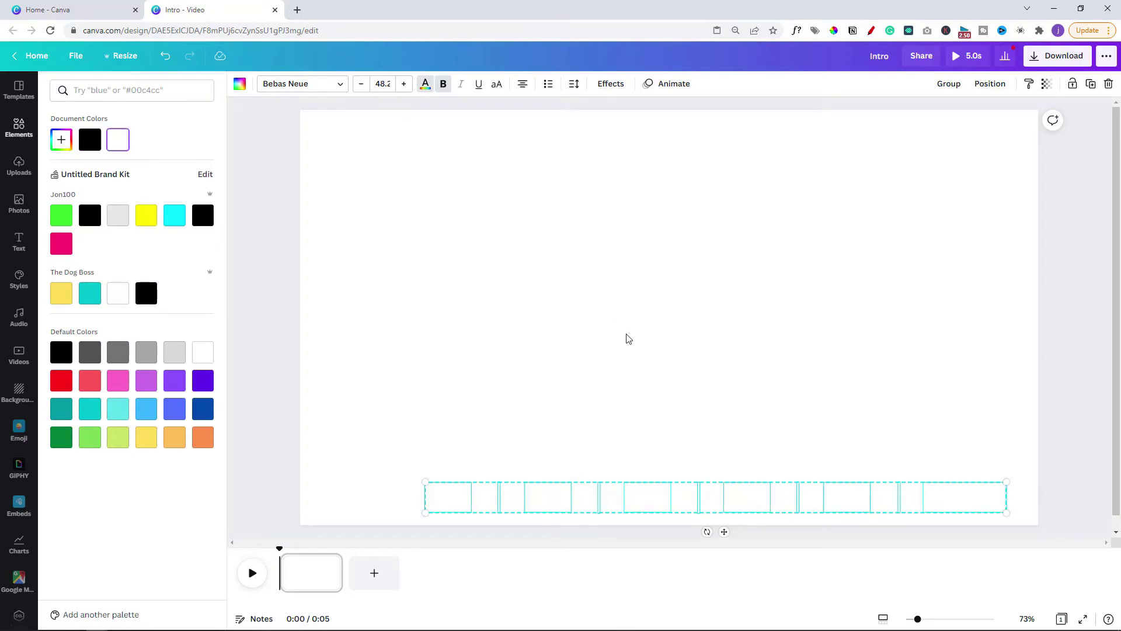
click(672, 282)
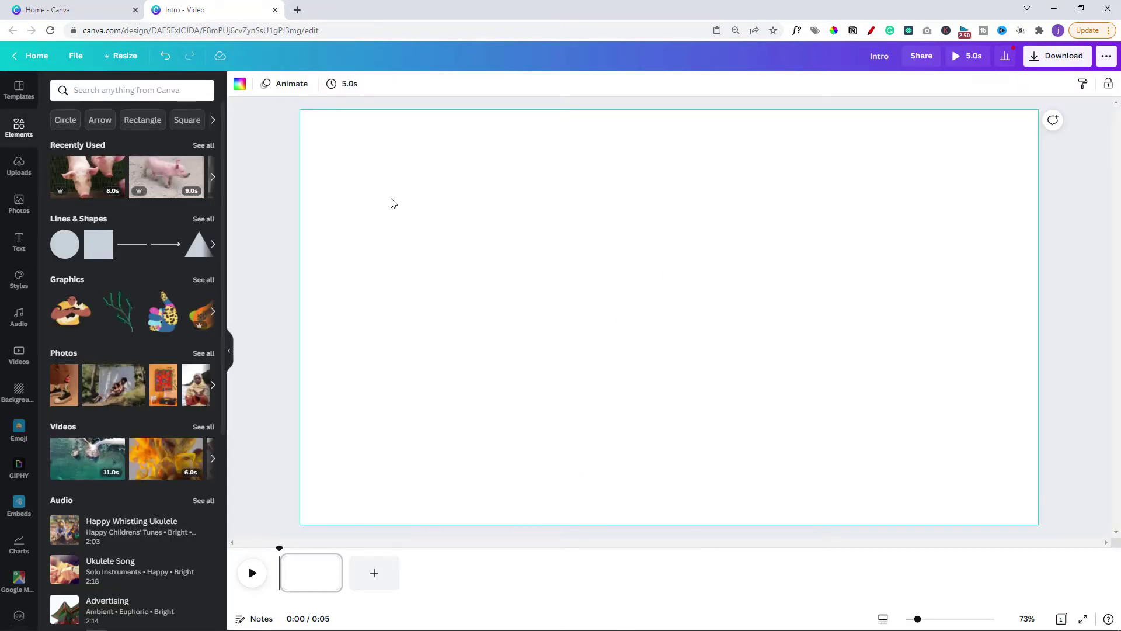
Step: Set the page background to black to check the white labels, and return it to white
click(239, 84)
click(90, 215)
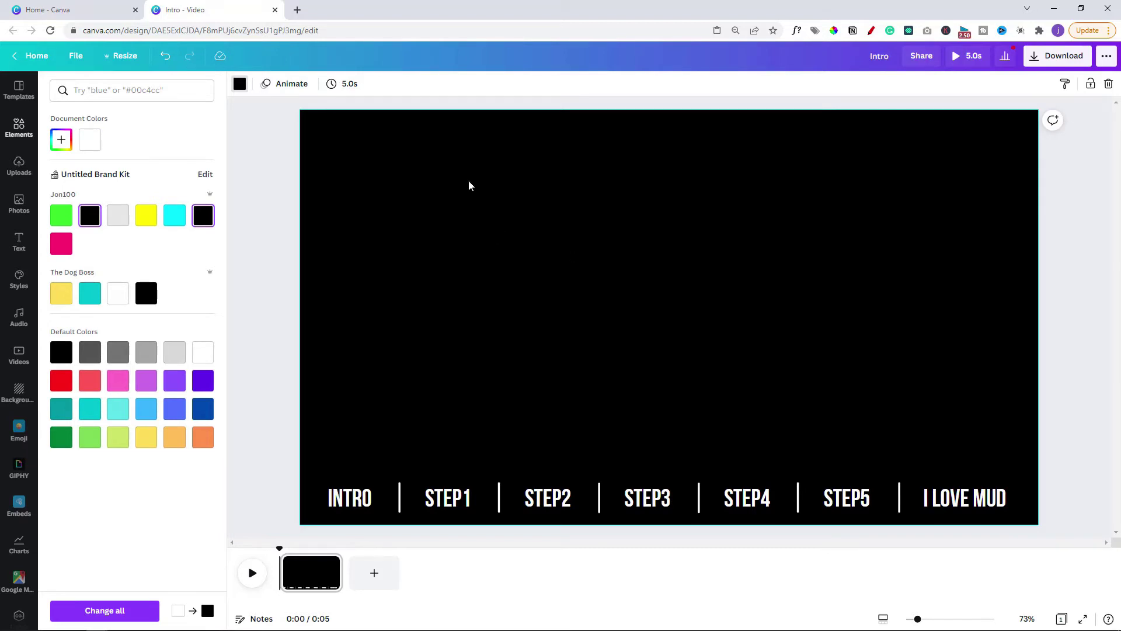
click(240, 84)
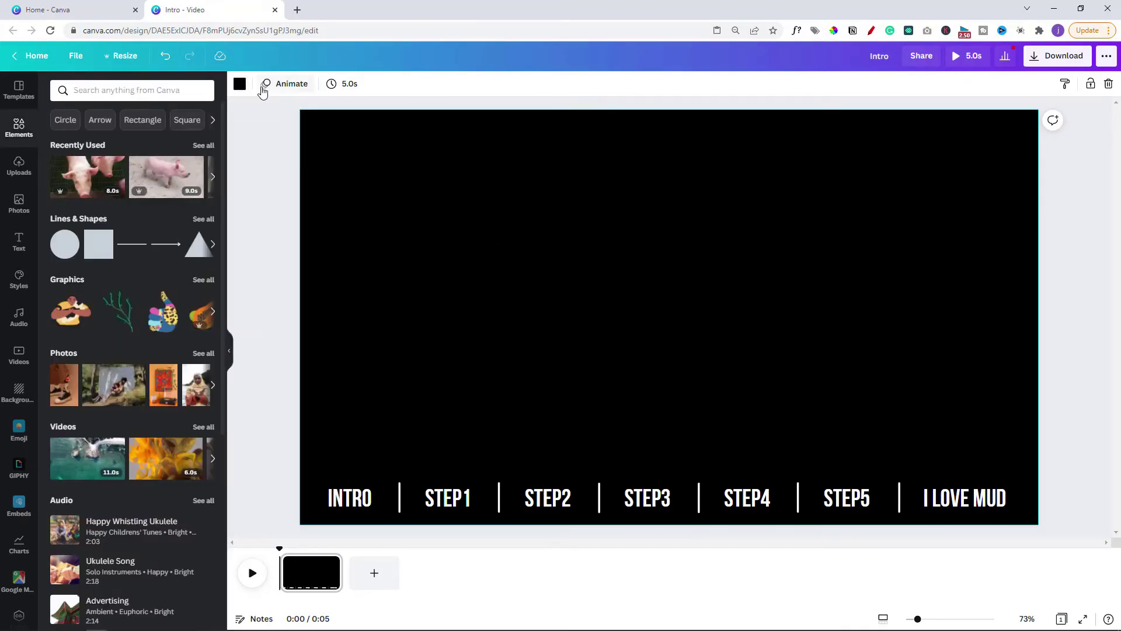
click(239, 83)
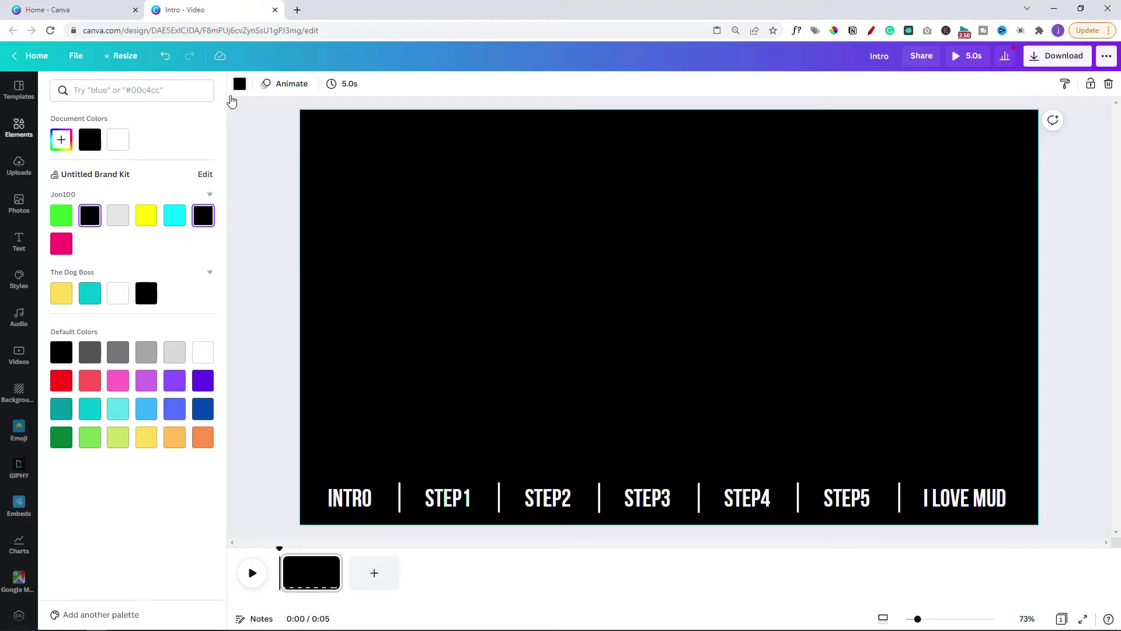
click(118, 141)
Step: Download the finished label and divider row as a PNG with a transparent background
drag(278, 289, 1095, 541)
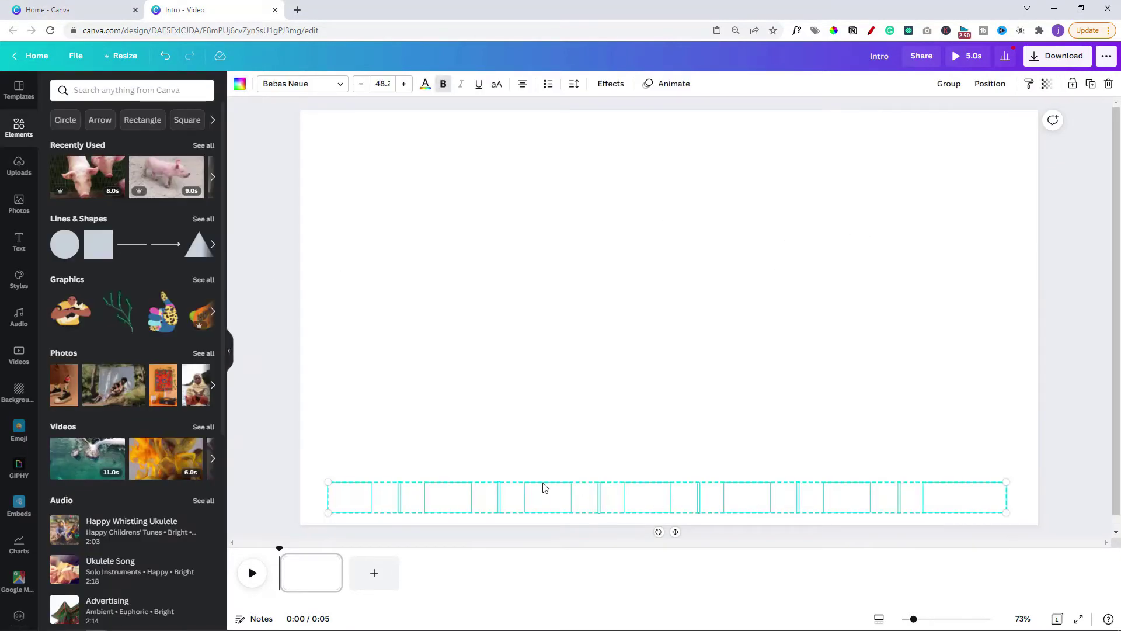
click(1062, 59)
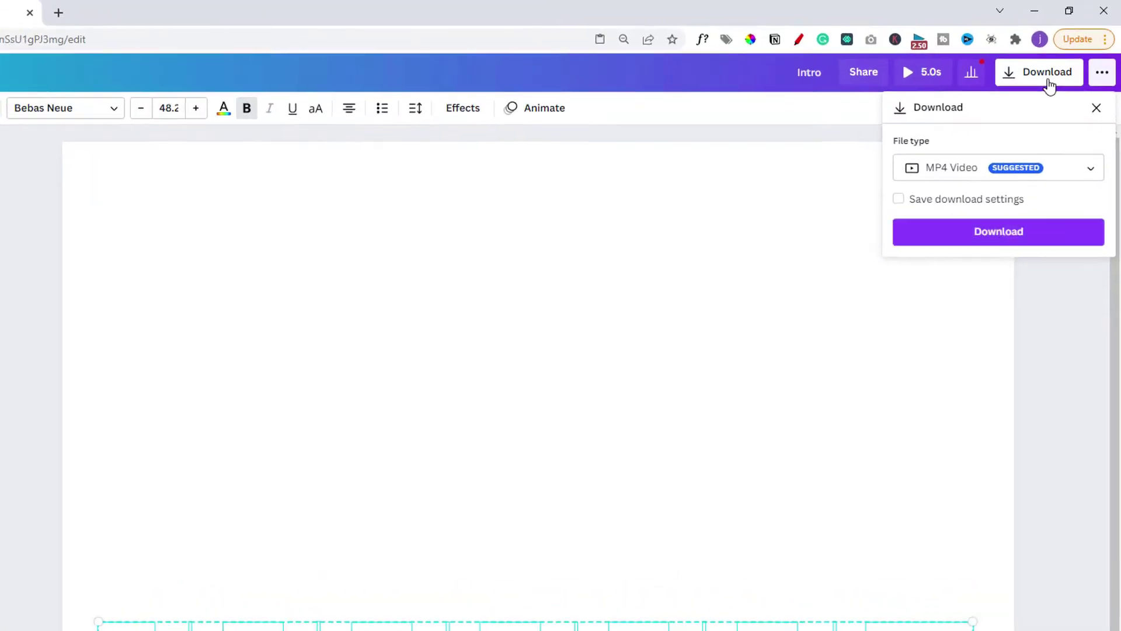
click(1092, 168)
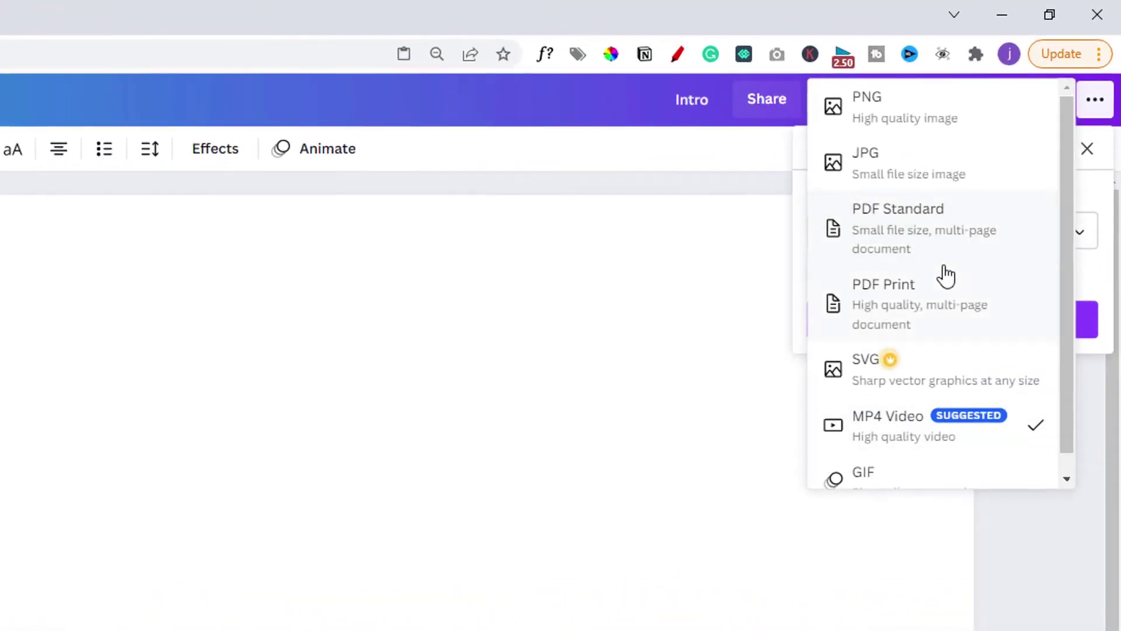
click(909, 117)
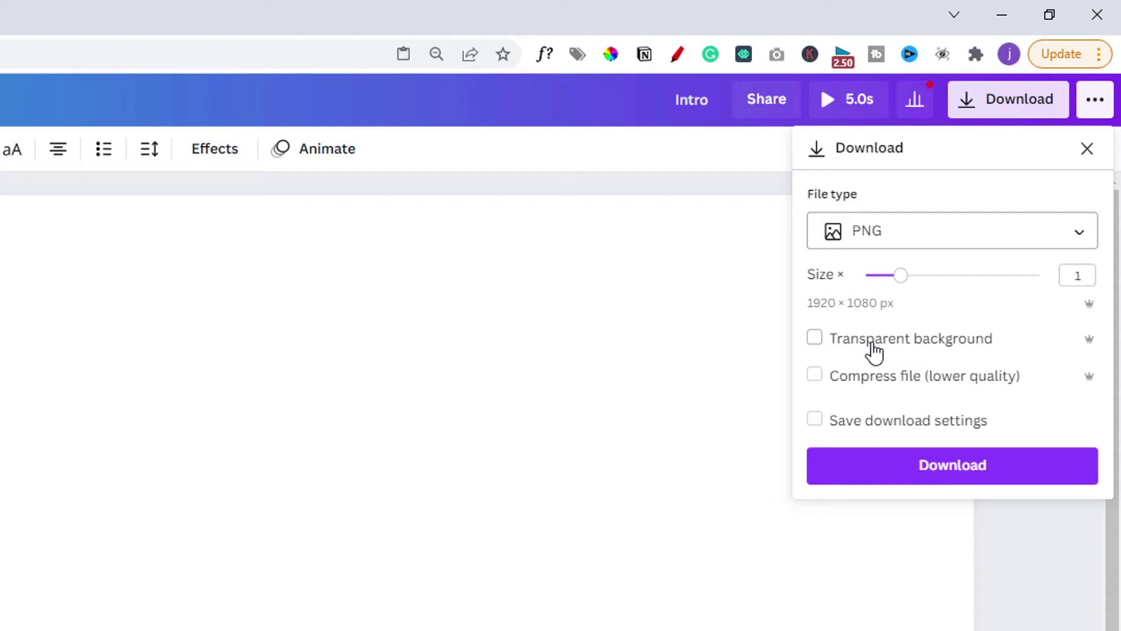
click(815, 341)
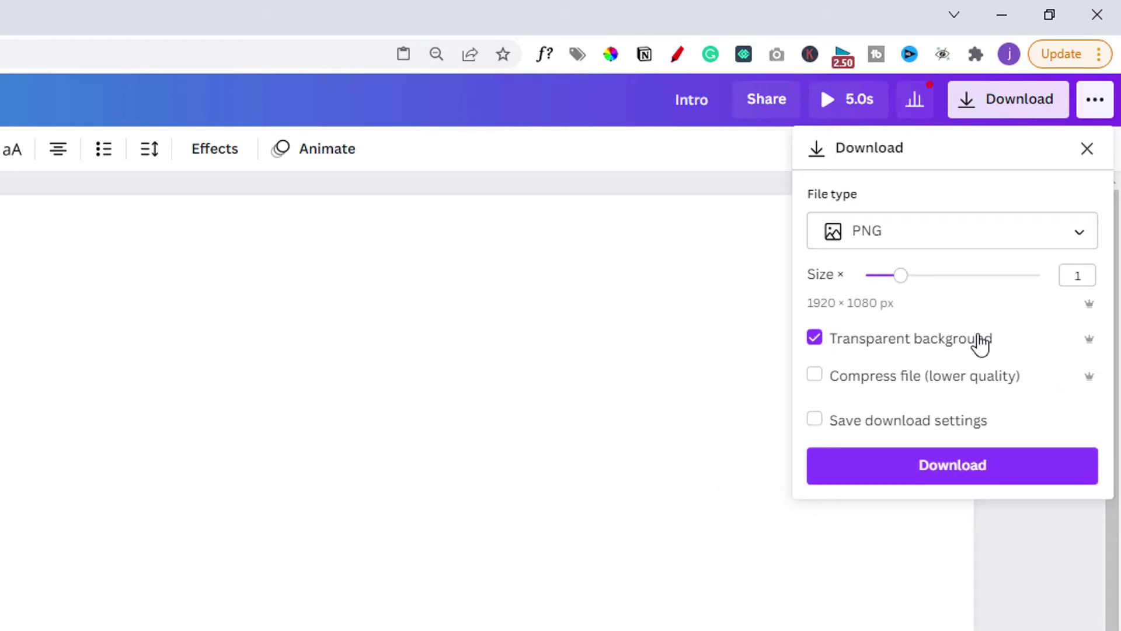
click(1008, 474)
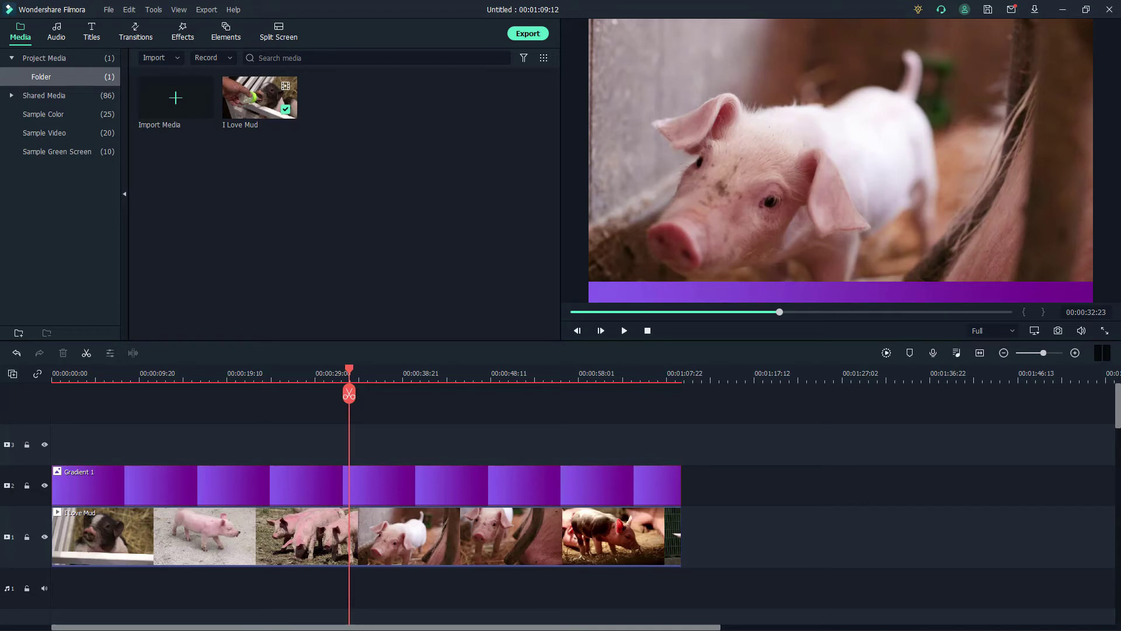
Step: Switch to Filmora, import the Intro image into the project media, and place it on video track 3 above the gradient clip
drag(341, 170, 341, 169)
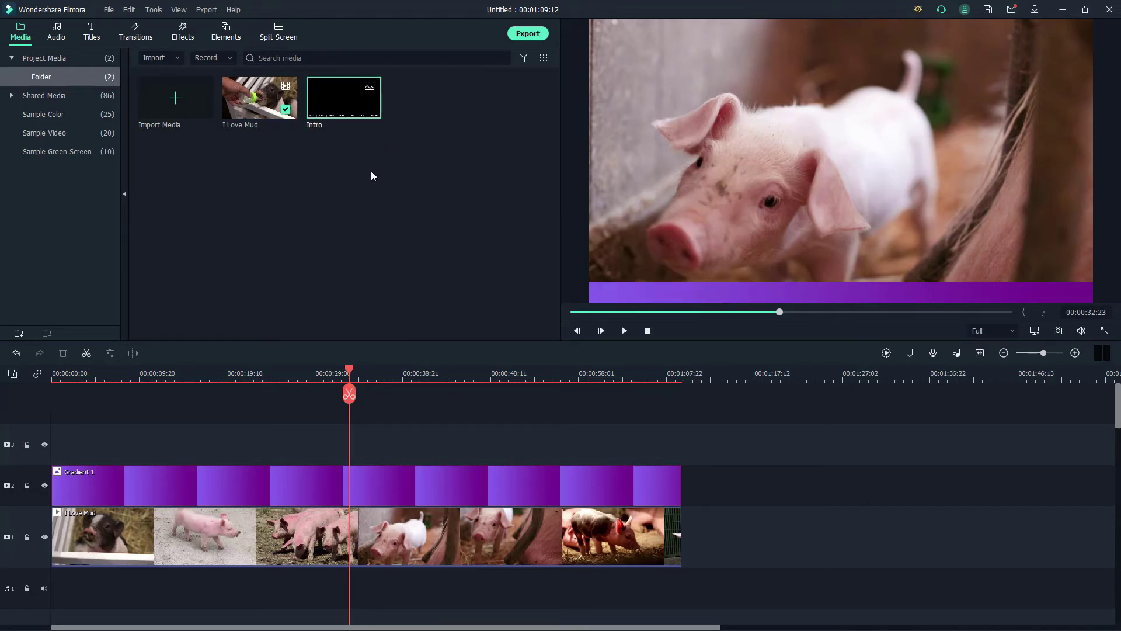
drag(346, 100, 399, 444)
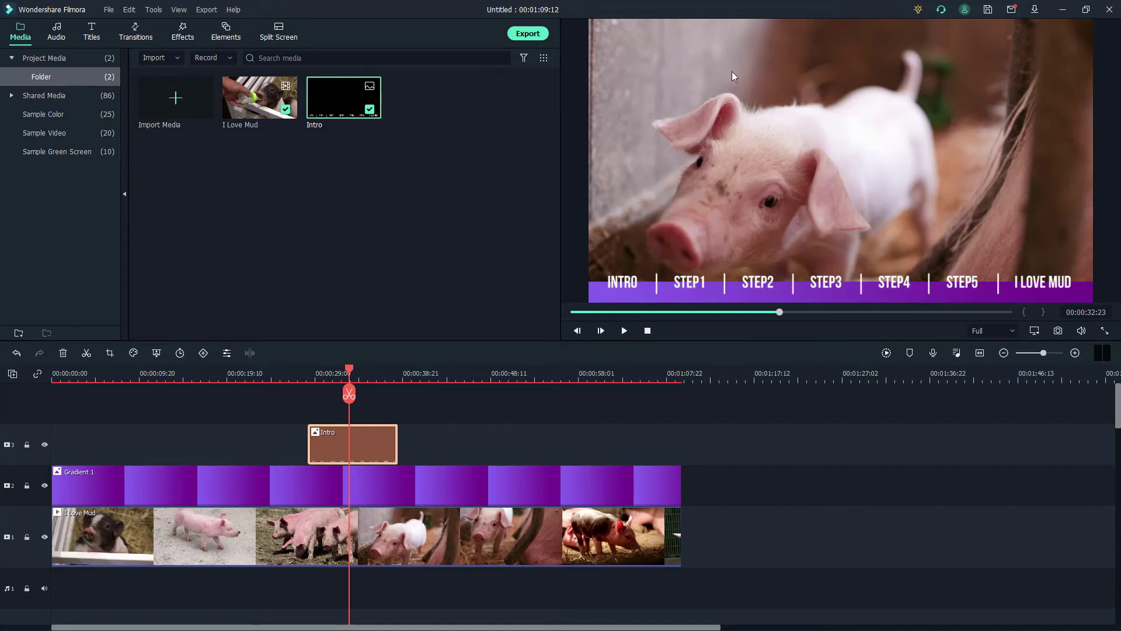
click(455, 443)
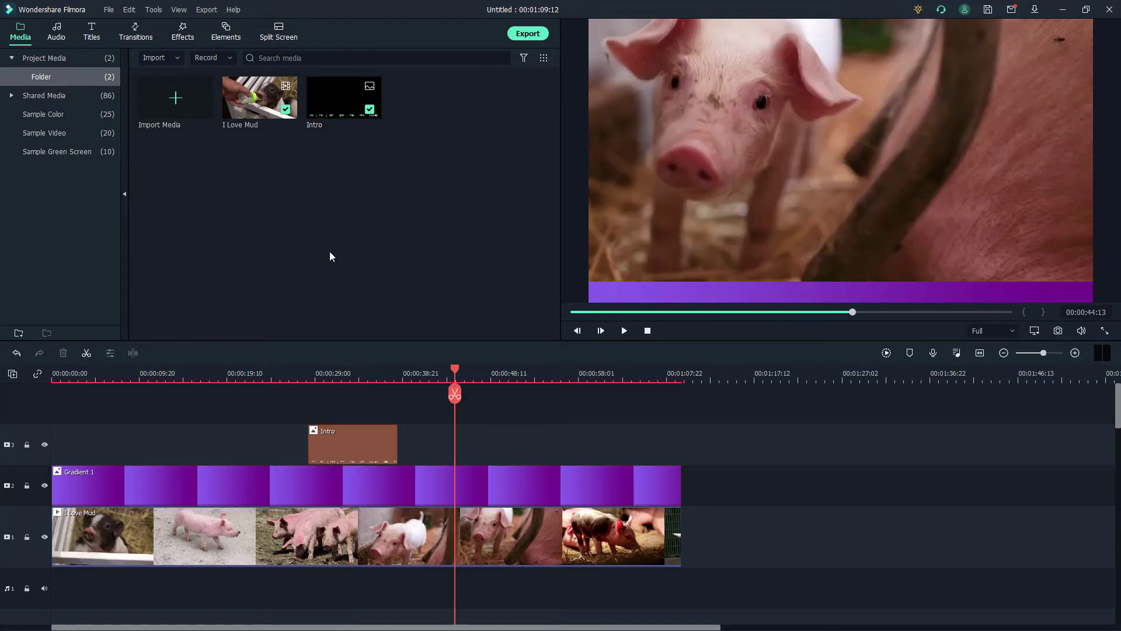
Step: Add a Default Title clip to video track 3, after the Intro clip
click(366, 373)
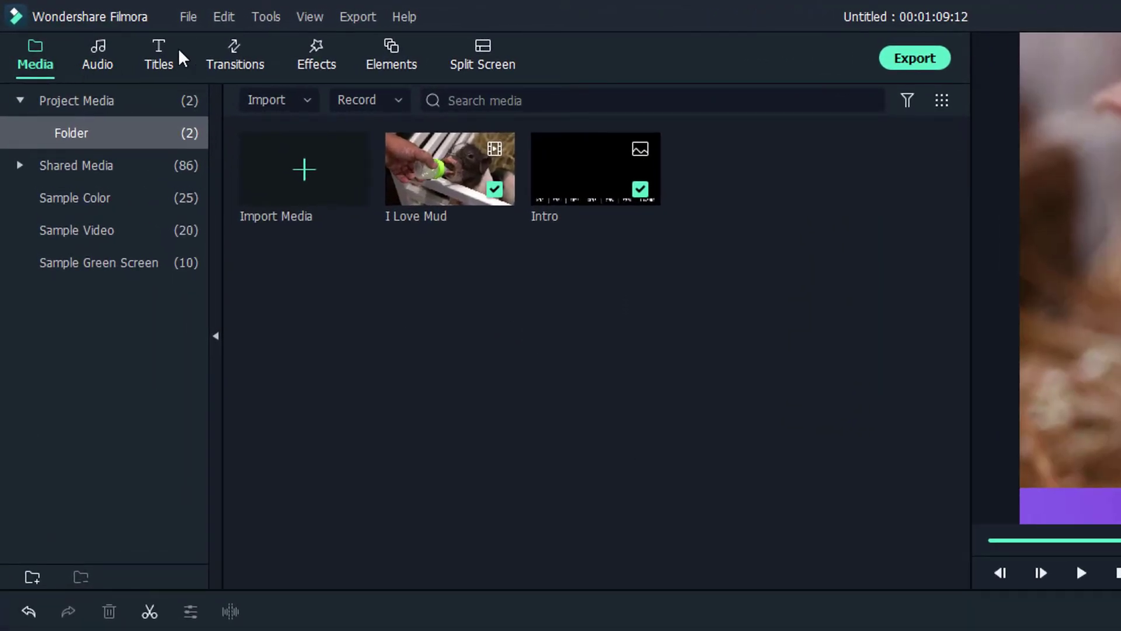
click(162, 62)
mouse_move(275, 191)
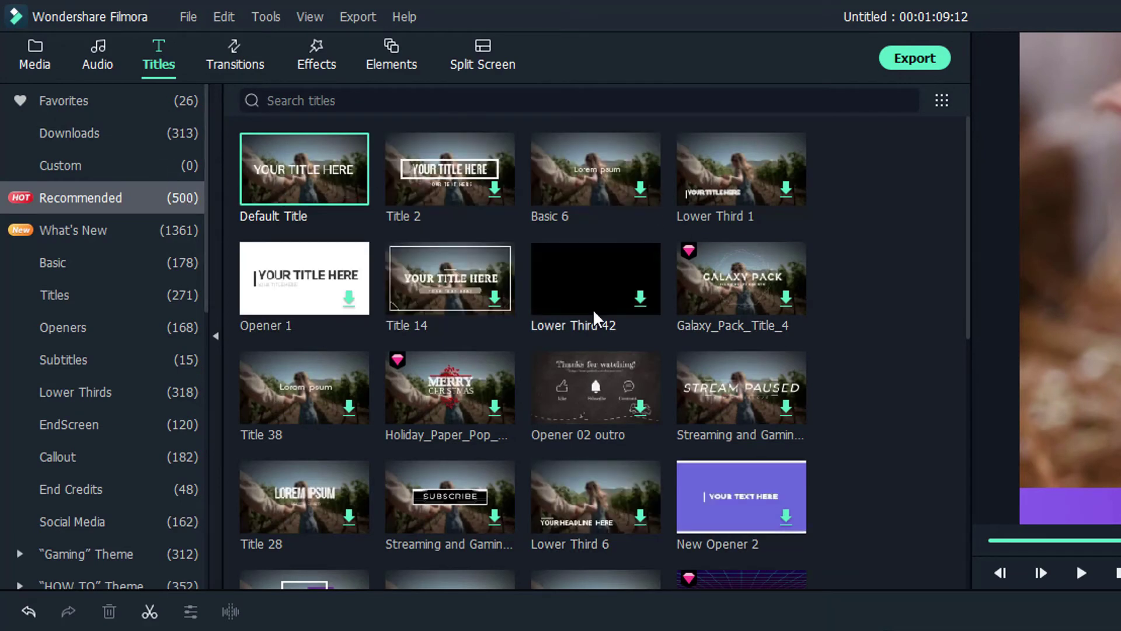
drag(293, 194, 514, 441)
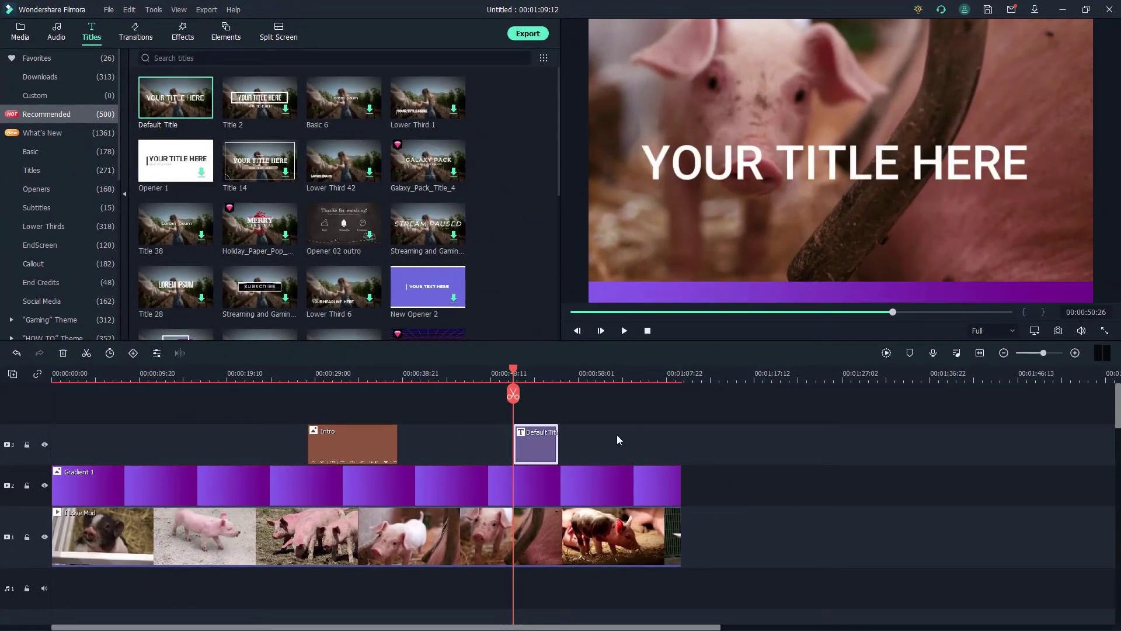
Step: Replace the title text with INTRO, STEP1, STEP2, STEP3 and STEP4 on one line, separated by several spaces
double_click(786, 161)
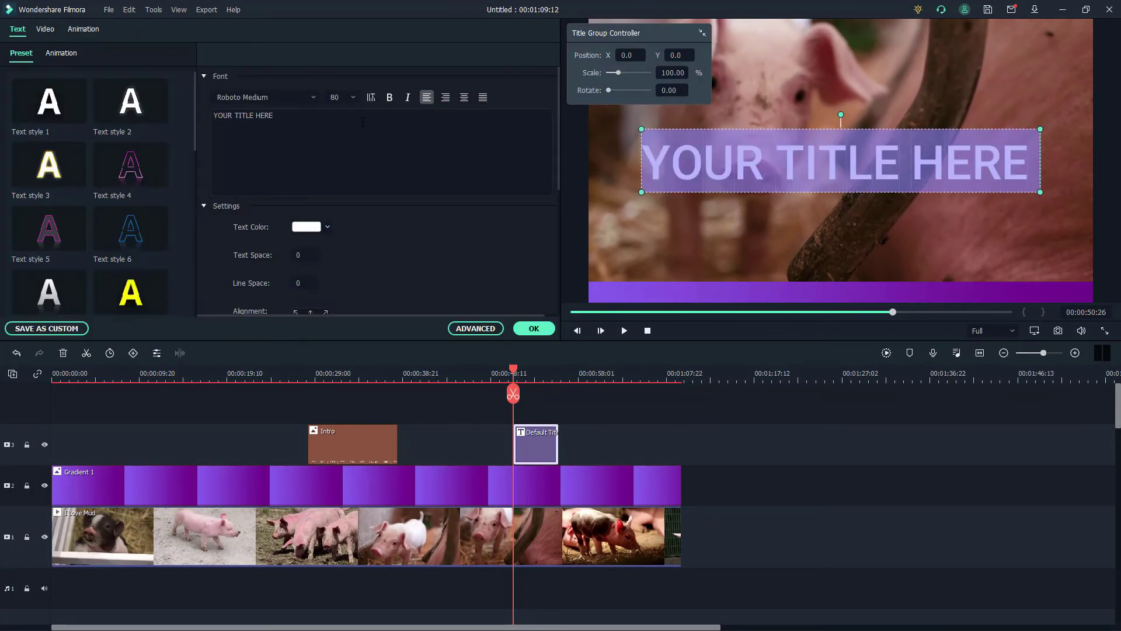
click(310, 117)
key(ctrl+a)
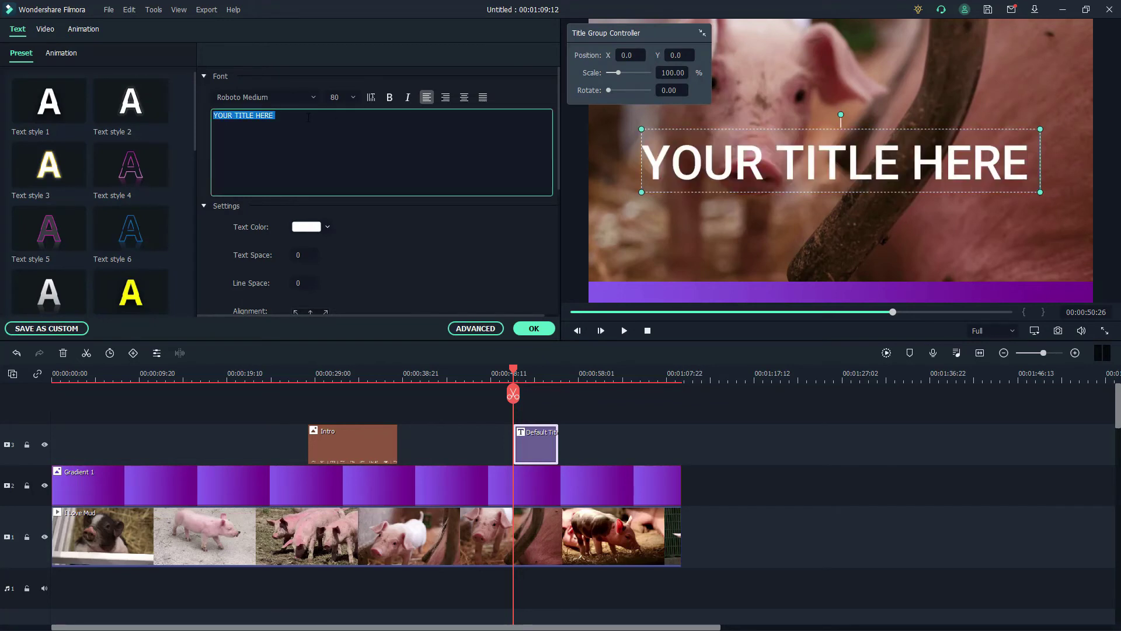
click(300, 120)
key(ctrl+a)
text(INTO)
key(BackSpace)
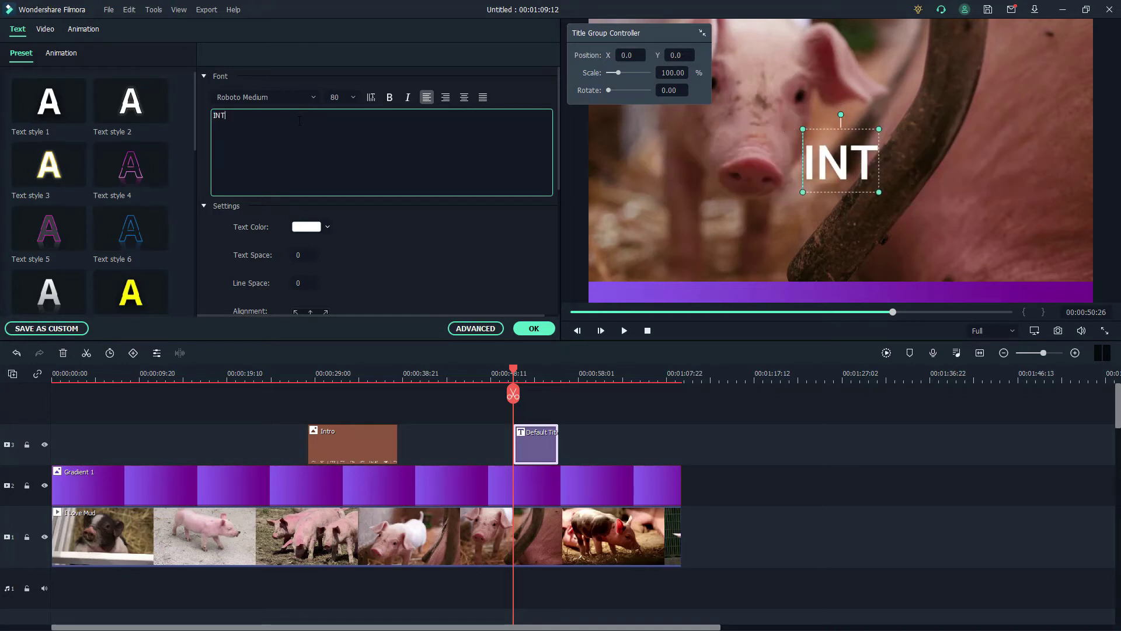
text(RO )
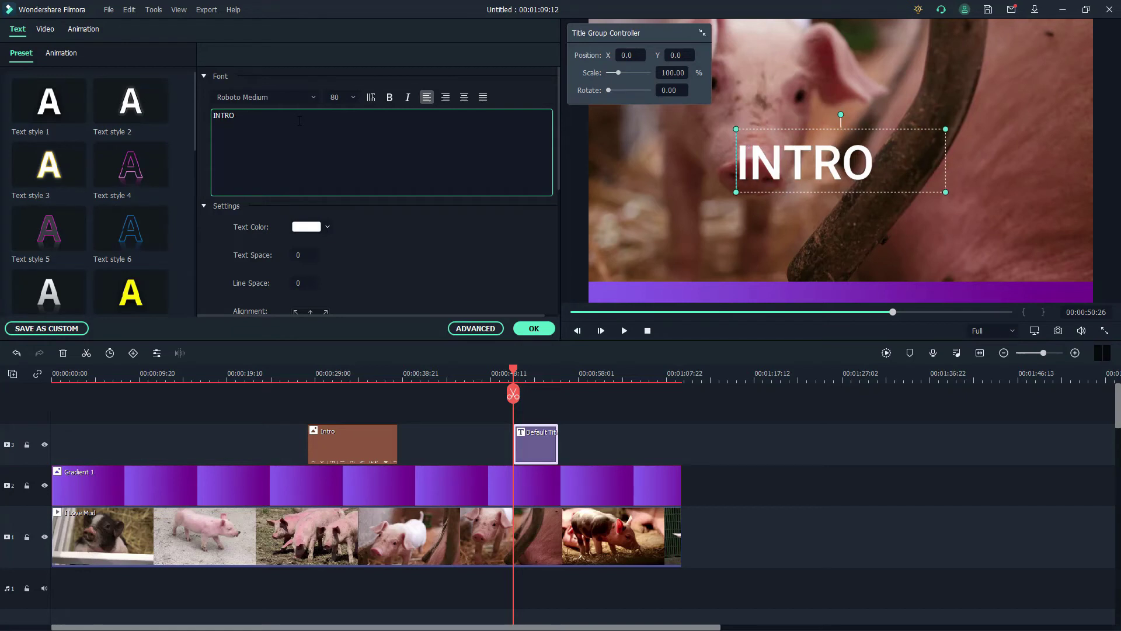
text(   STEP1    STEP2   STEP3   STEP4)
Step: Set the title's font size to 40, move it down onto the purple bar, and shrink it to about size 31
click(336, 97)
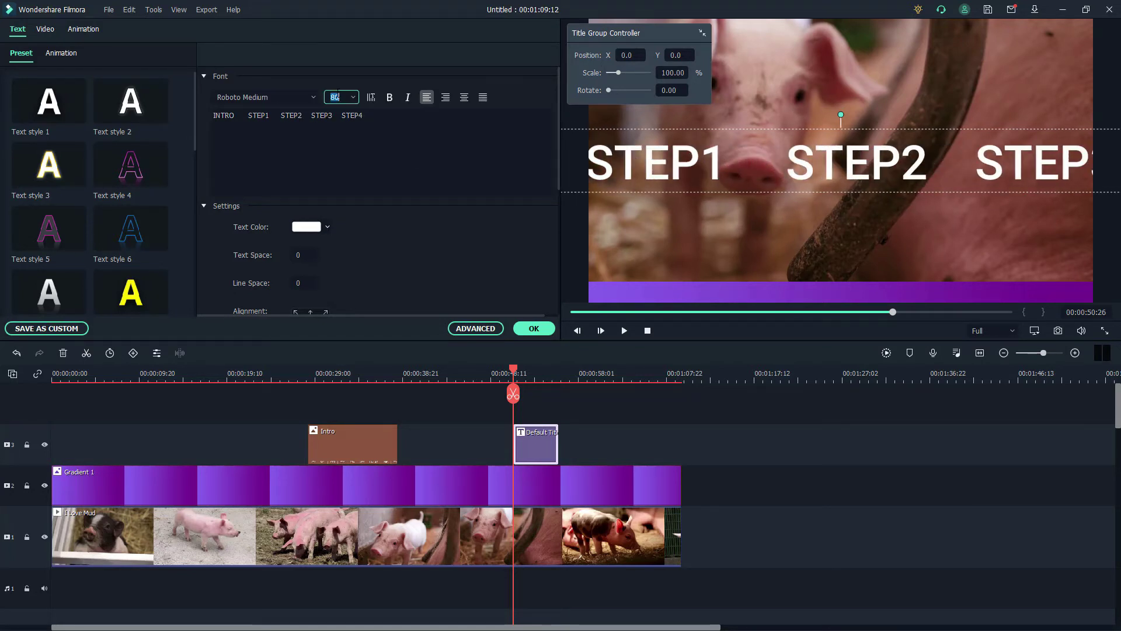
text(40)
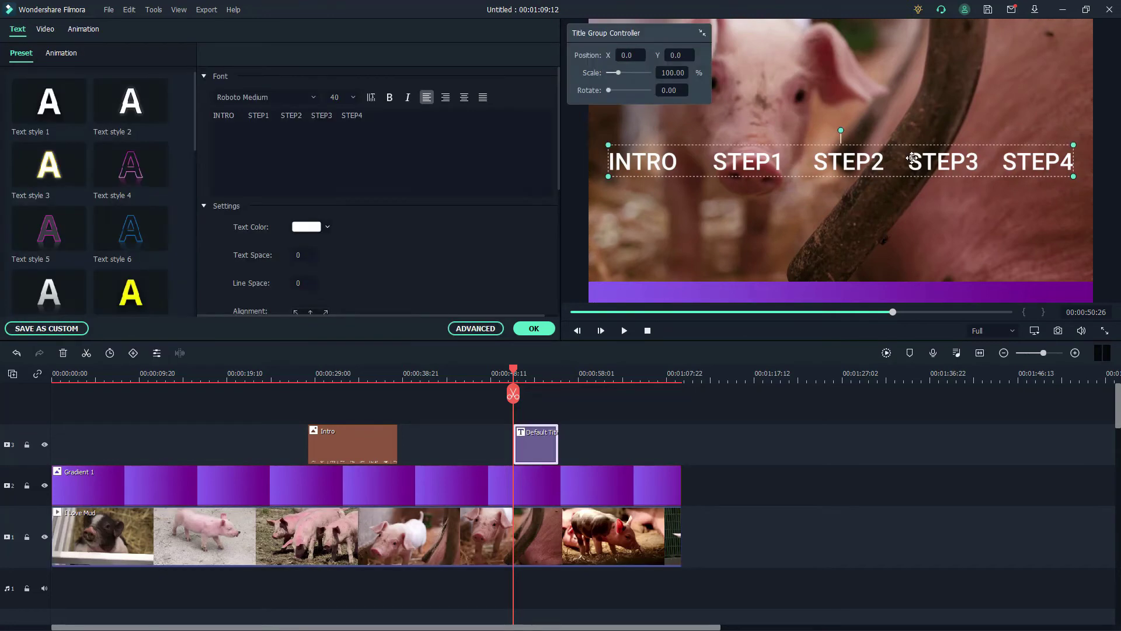
drag(874, 160, 875, 287)
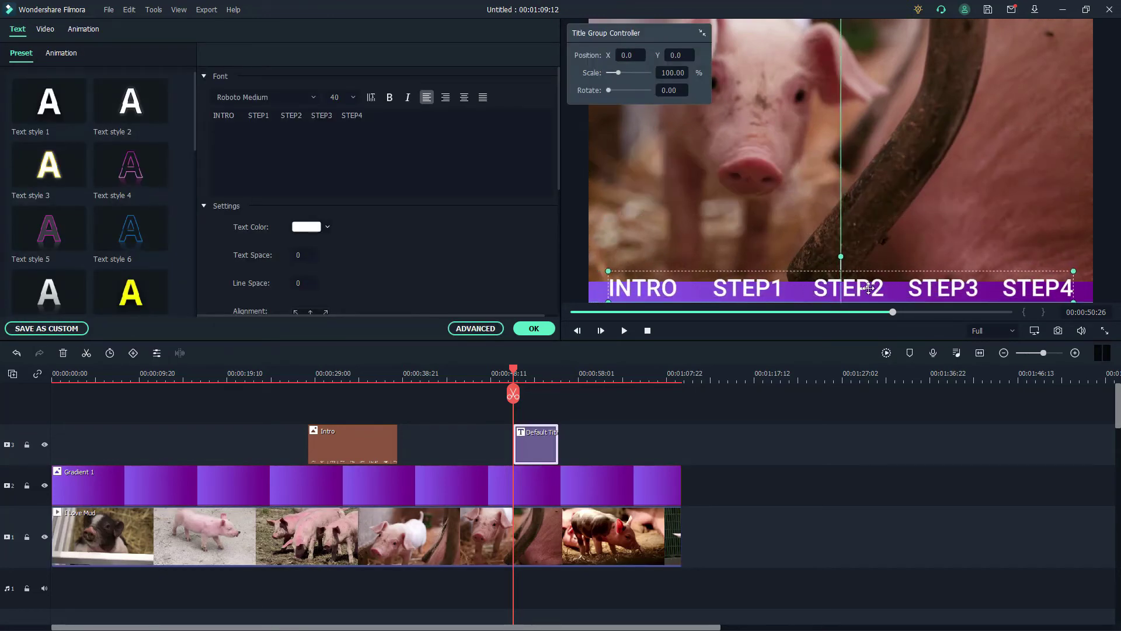
drag(1074, 271, 987, 290)
Step: Widen the gaps between the title's labels by adding spaces in its text
double_click(855, 292)
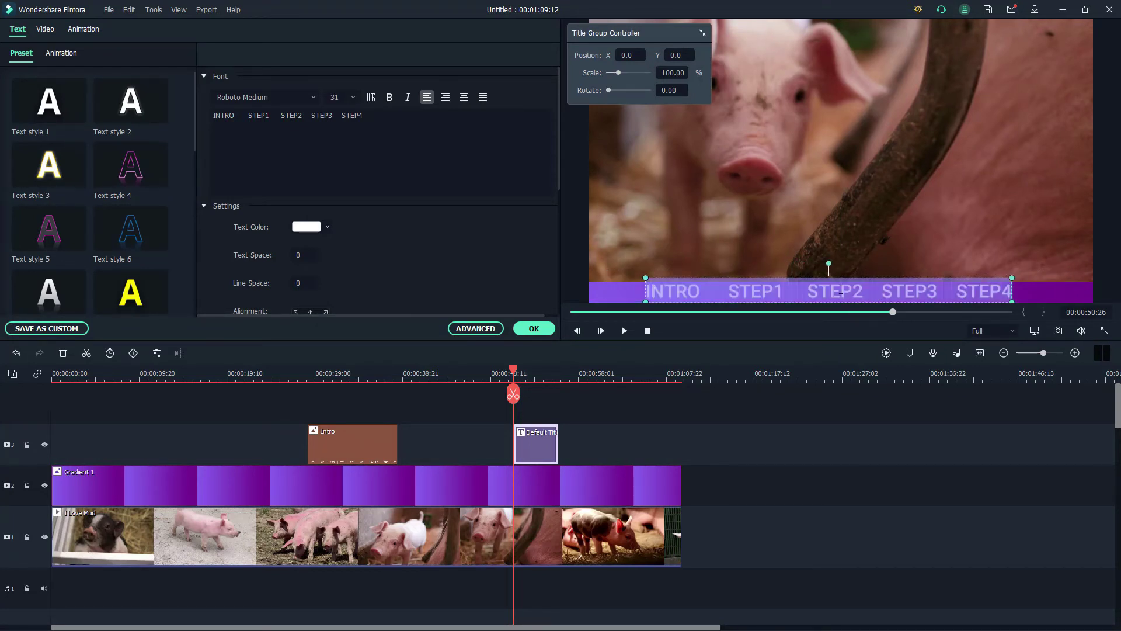
click(862, 287)
click(238, 117)
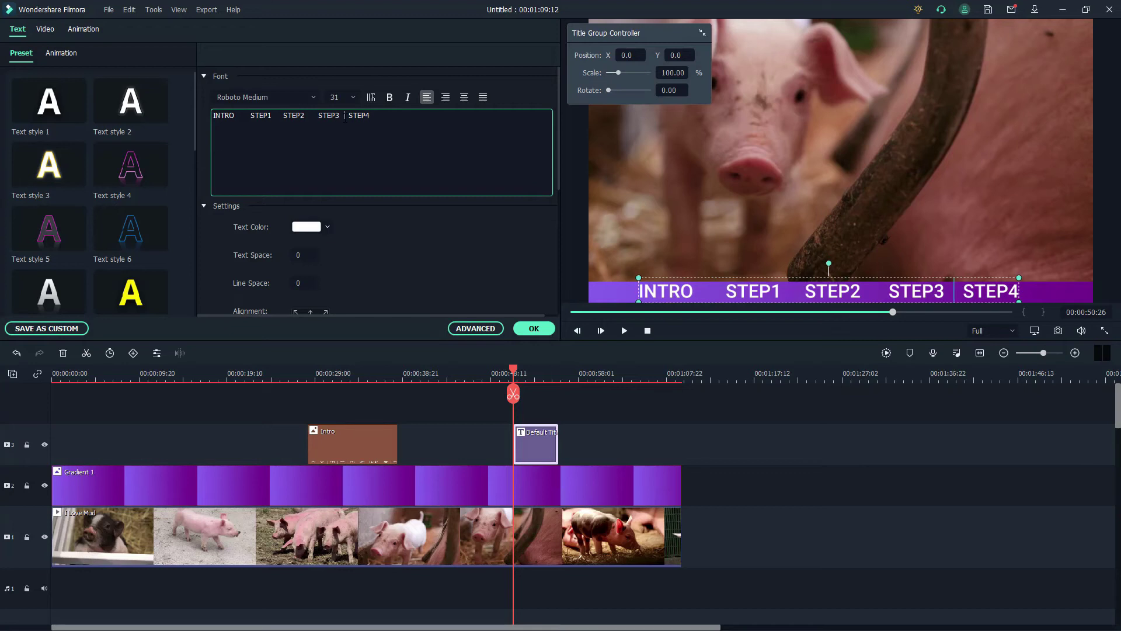
click(860, 218)
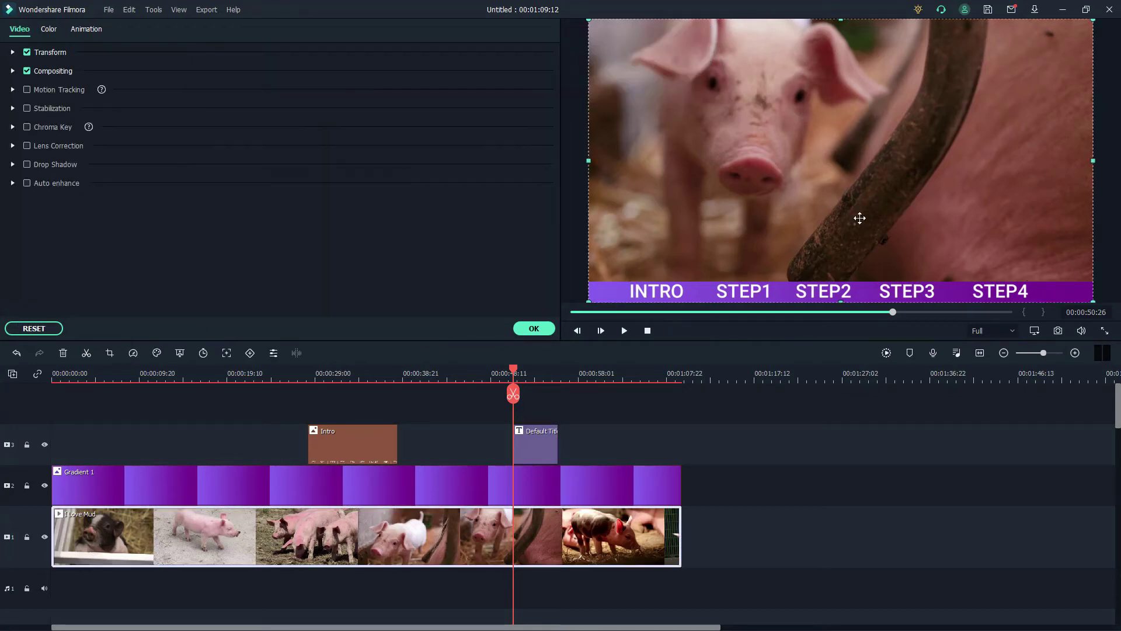
Step: Delete the Default Title clip from the timeline
double_click(532, 447)
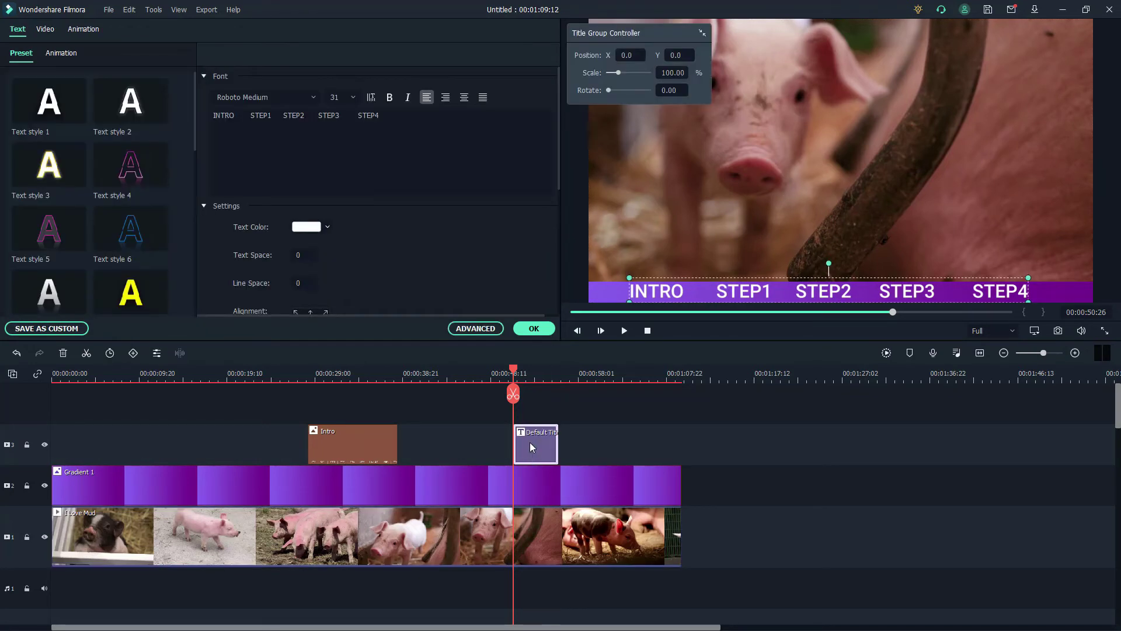
key(Delete)
Step: Lower the Intro image so its labels sit on the purple bar, and raise the bar's upper edge slightly to cover the dividers
click(345, 374)
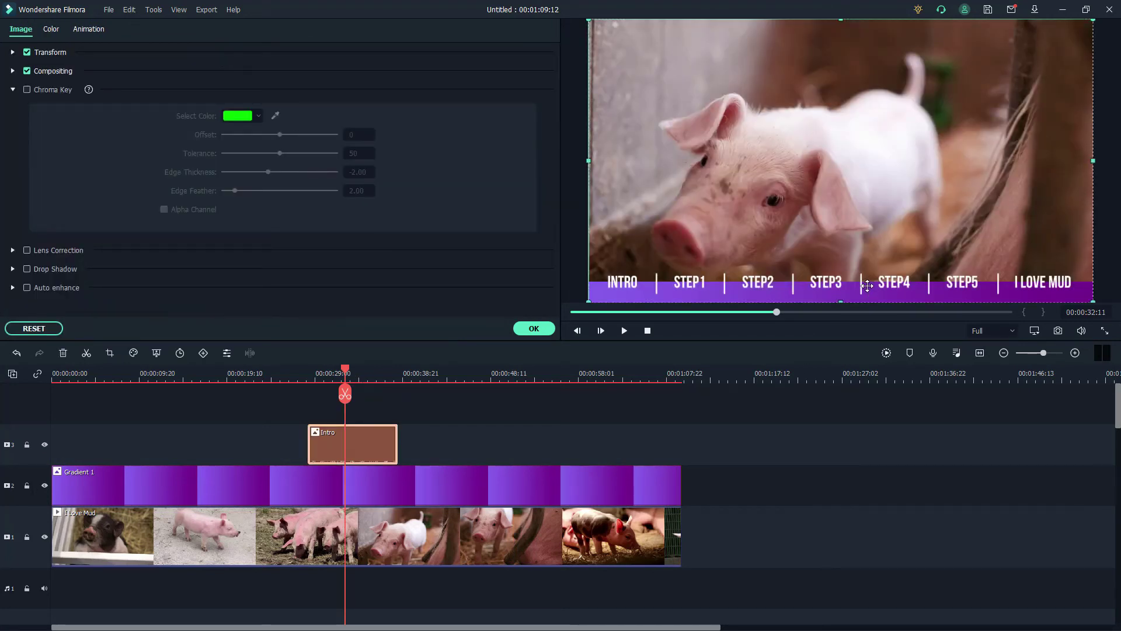
drag(867, 288, 865, 291)
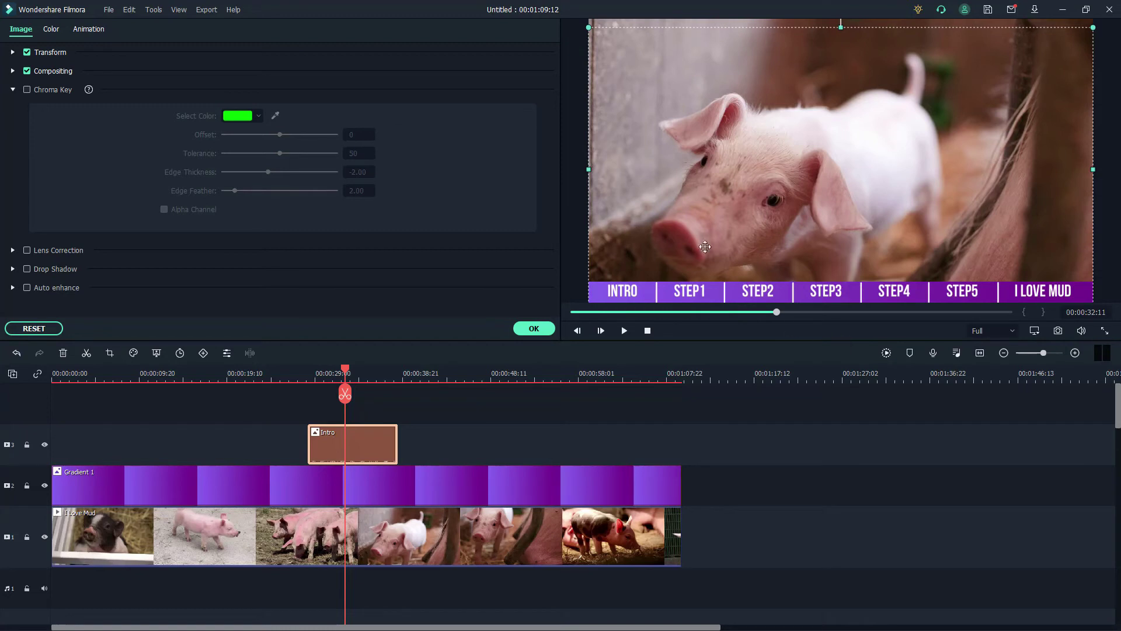
click(469, 486)
drag(841, 279, 841, 276)
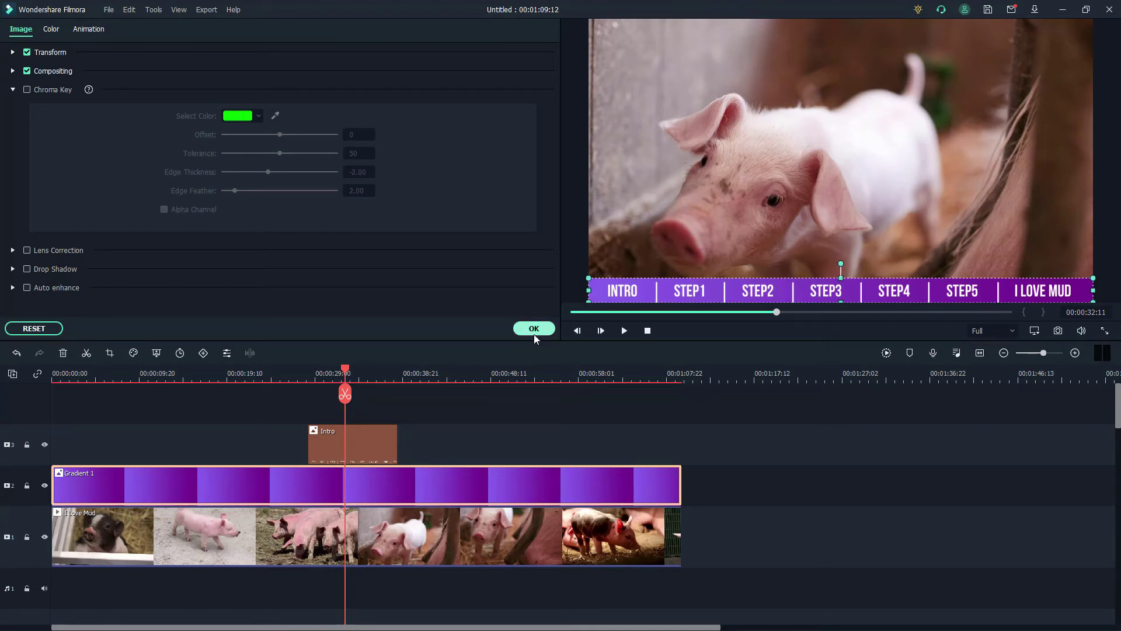
Step: Move the Intro clip to the start of the timeline and extend it to the end of the I Love Mud video
click(320, 380)
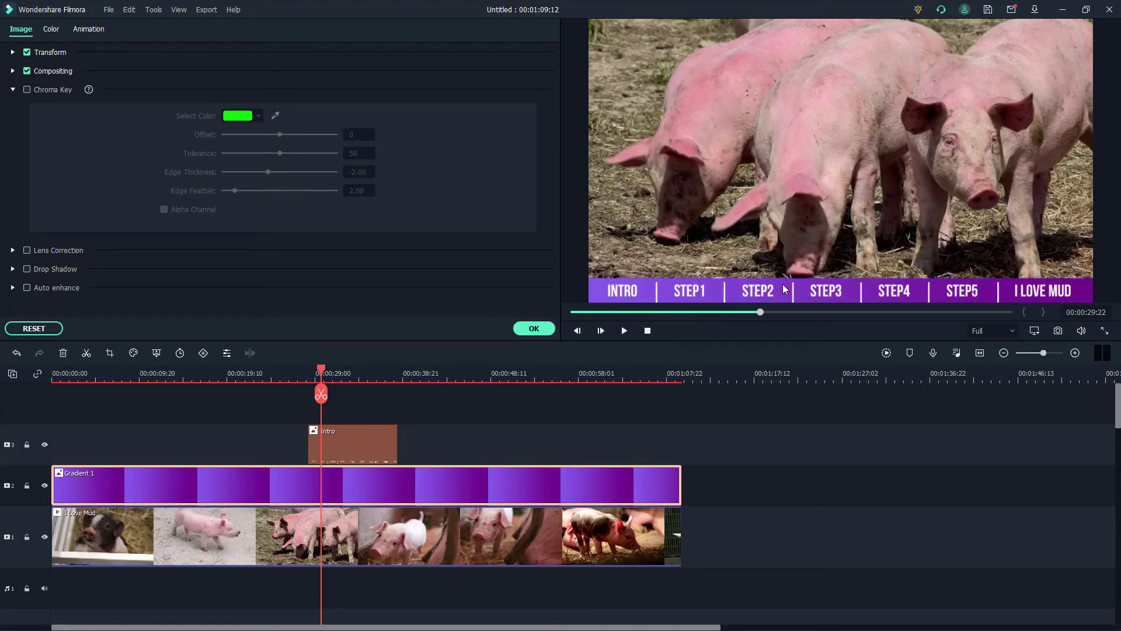
click(370, 432)
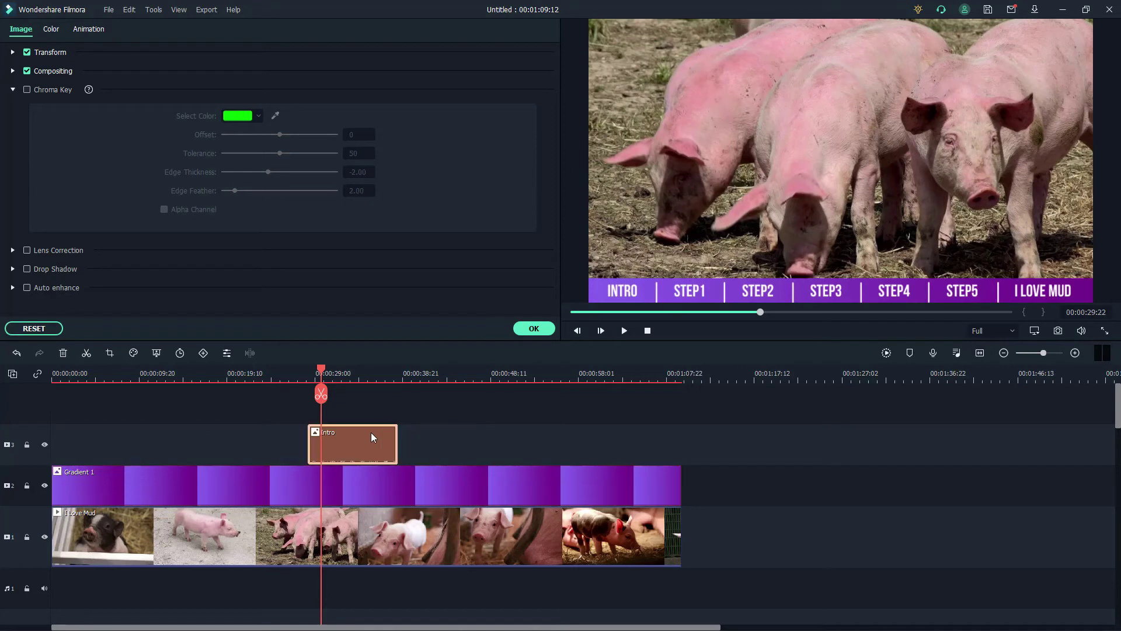
drag(375, 437, 40, 435)
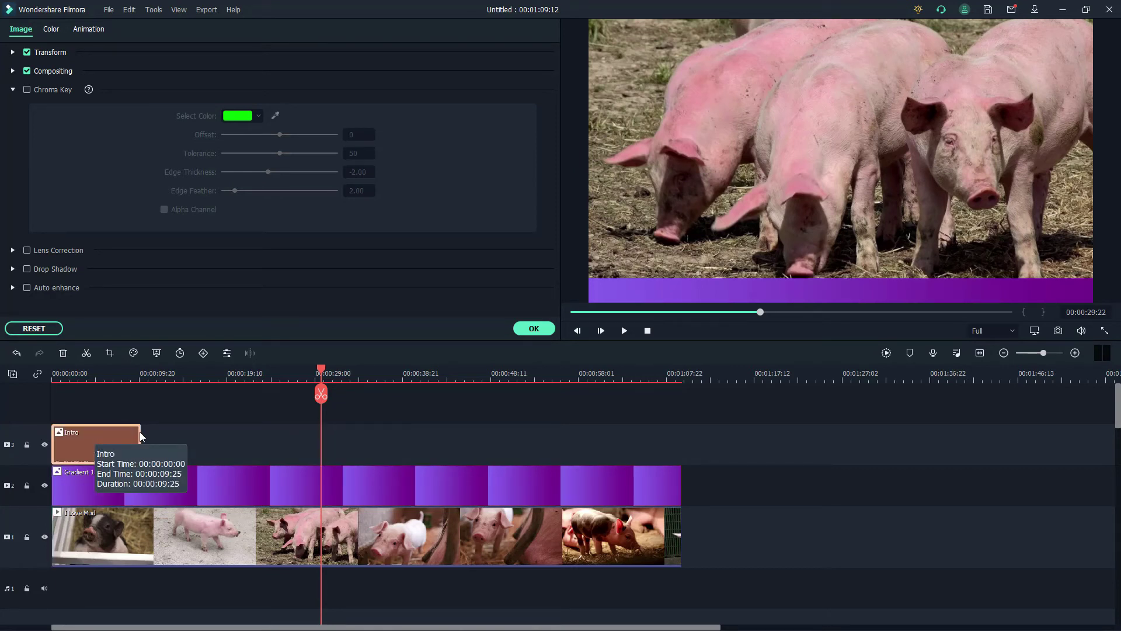
drag(139, 432, 679, 453)
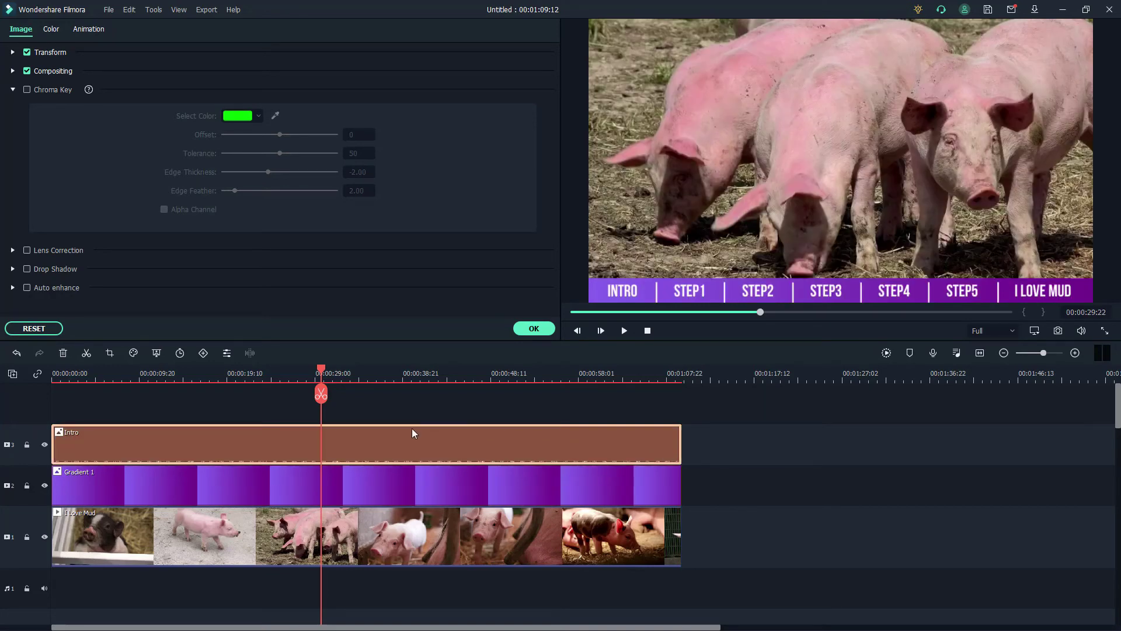
Step: Add a video track and move the Intro clip up to track 4, leaving track 3 empty
click(12, 374)
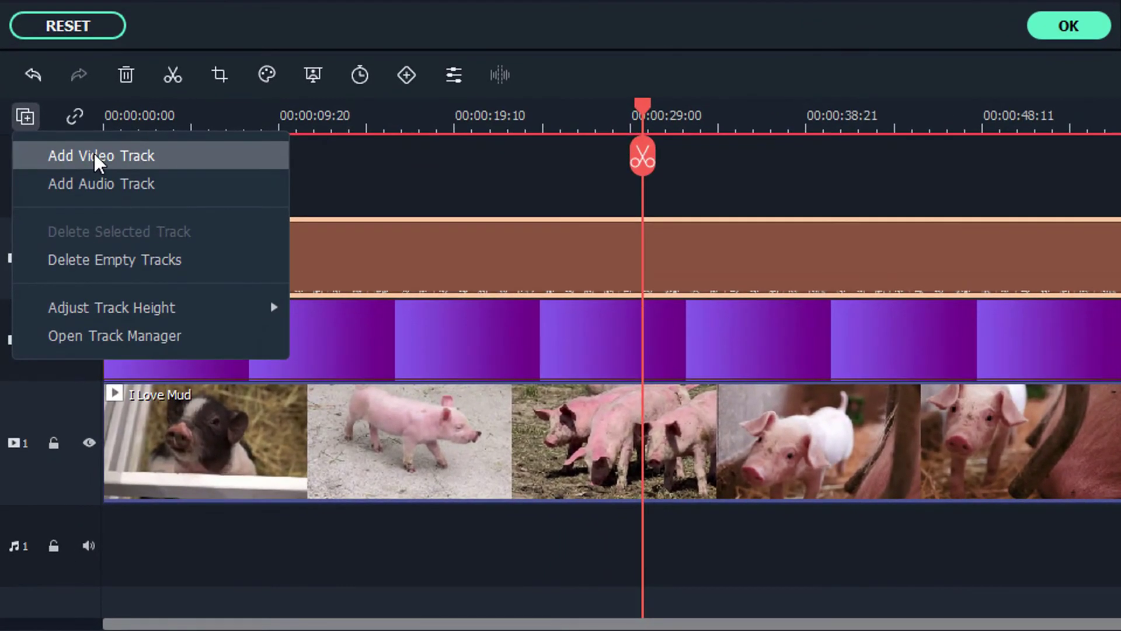
click(47, 392)
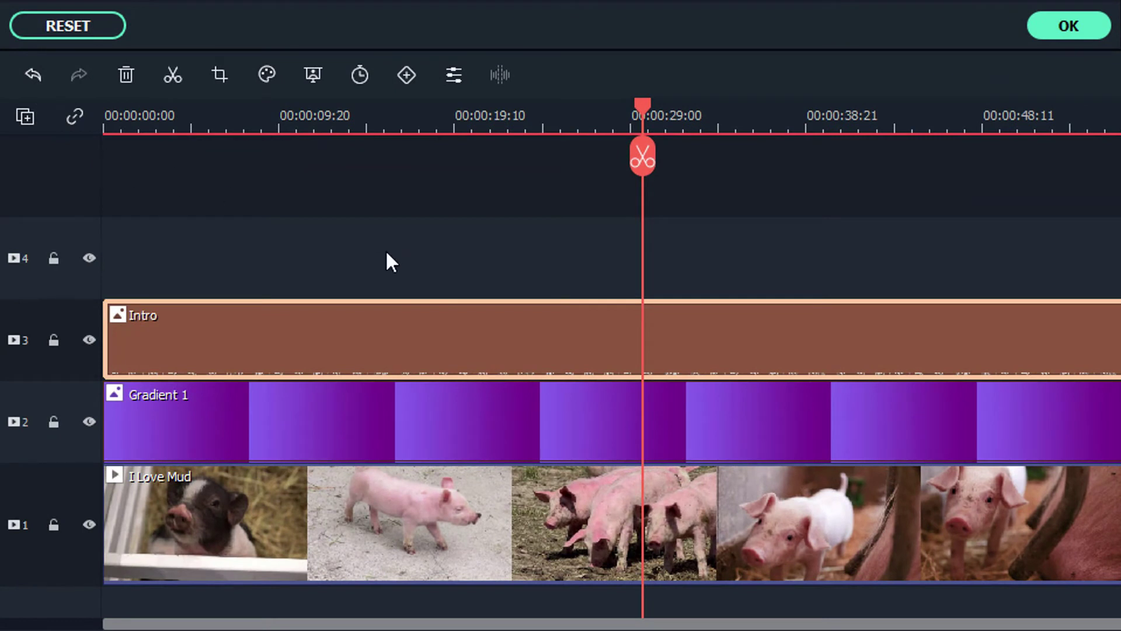
drag(376, 351, 347, 227)
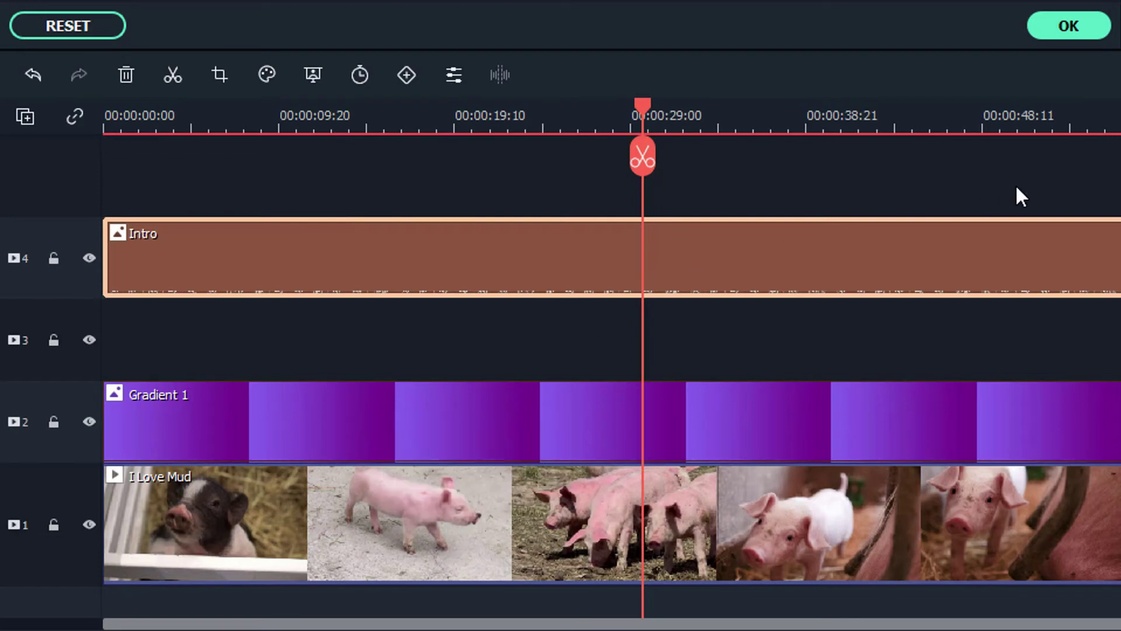
Step: Try sliding the track 2 gradient bar leftwards out of the frame beneath the section labels
click(1110, 421)
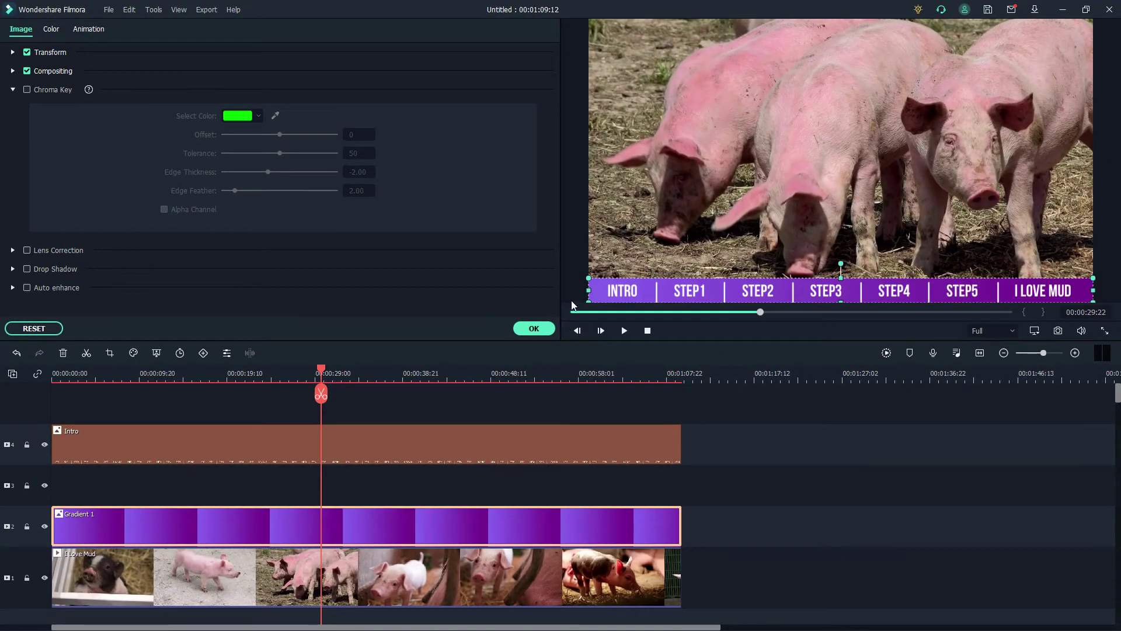
click(13, 52)
drag(1093, 288, 837, 290)
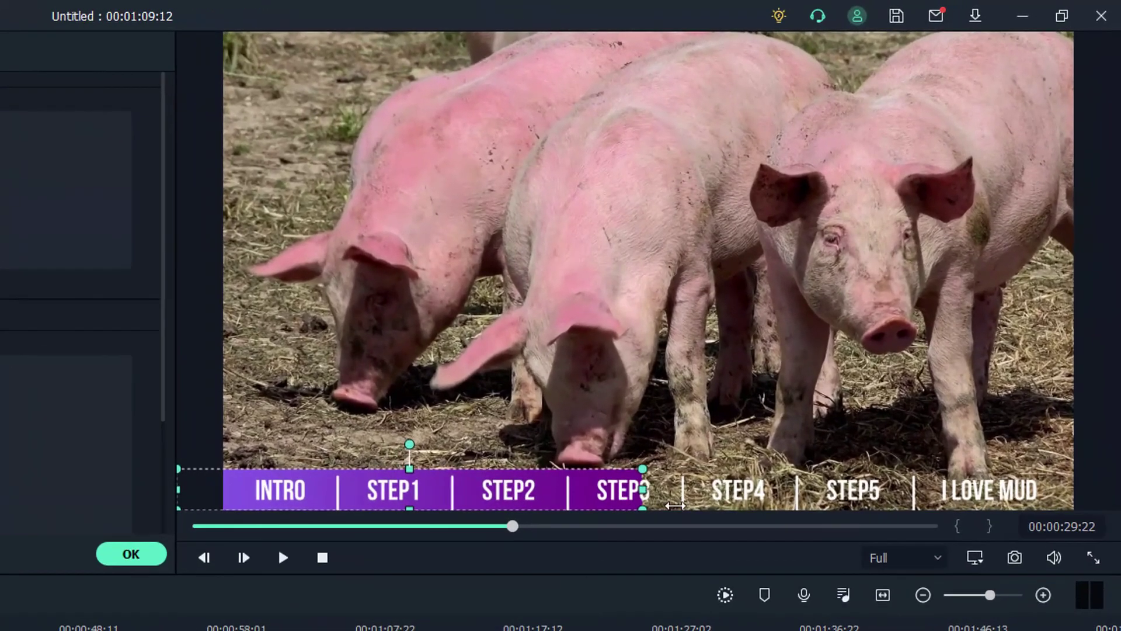
drag(674, 505, 825, 512)
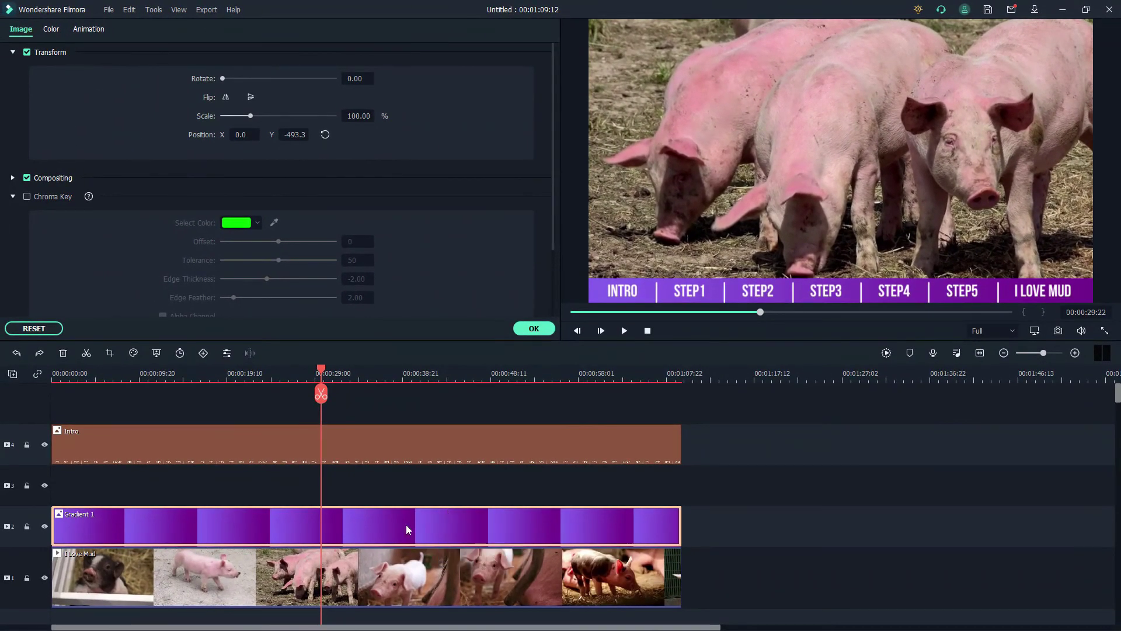
Step: Copy the track 2 Gradient 1 clip onto track 3 and align the copy with the start of the timeline
right_click(226, 521)
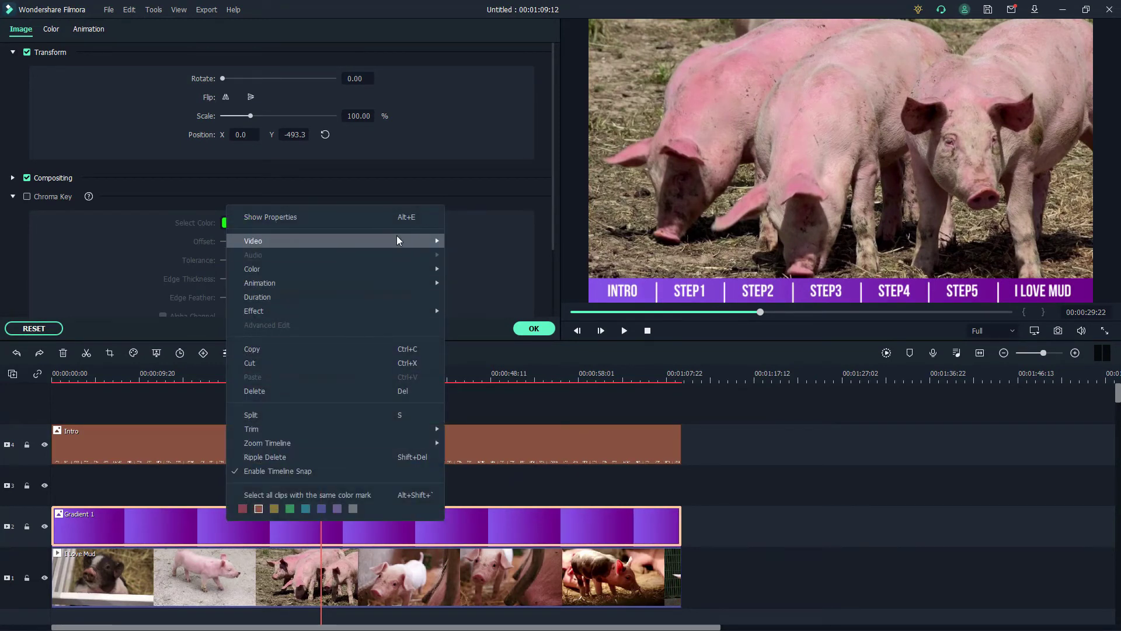
click(330, 348)
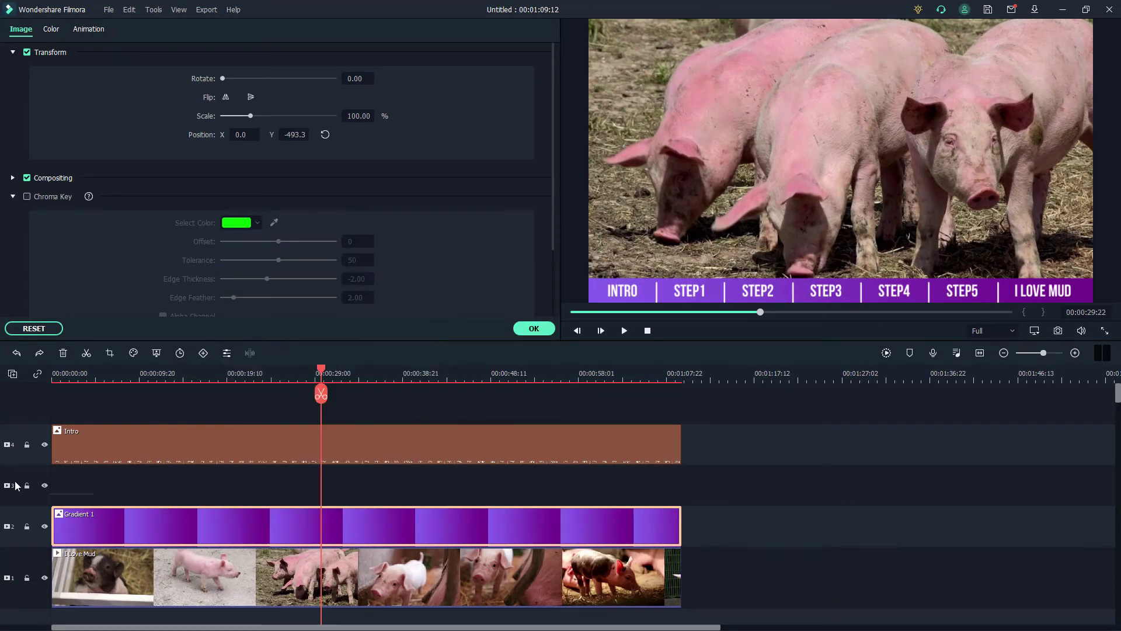
right_click(114, 486)
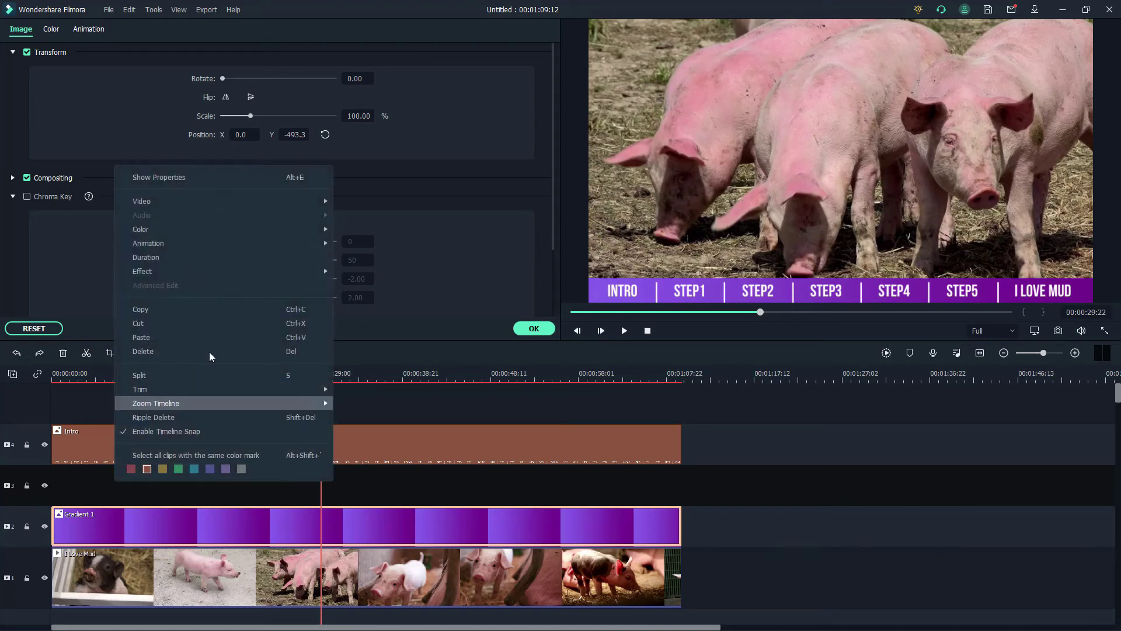
click(188, 324)
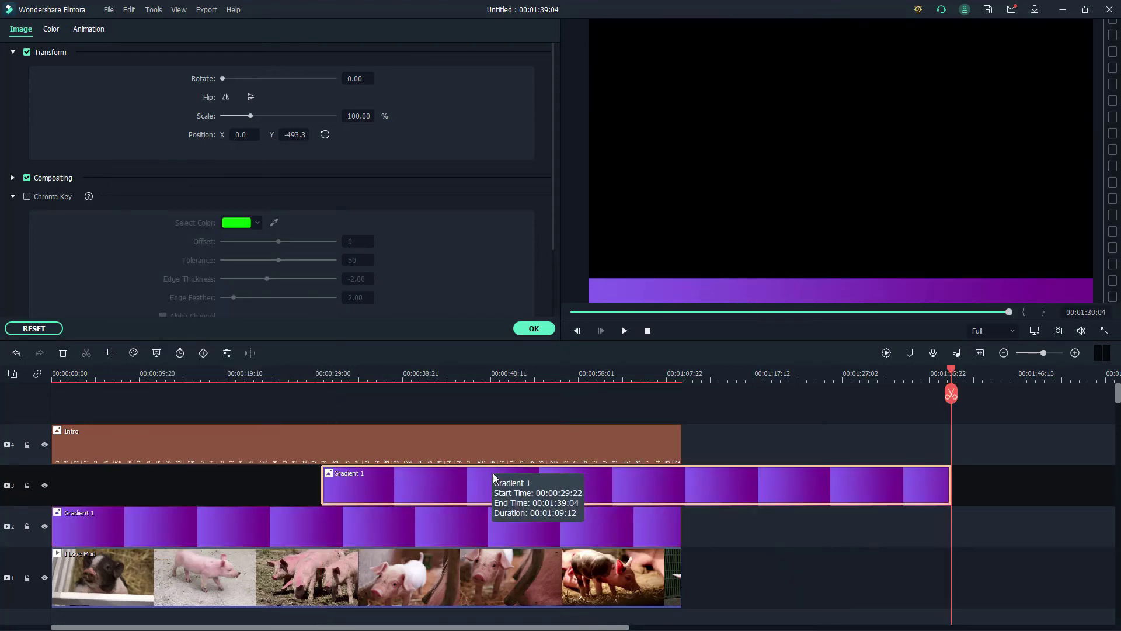
drag(450, 483, 191, 475)
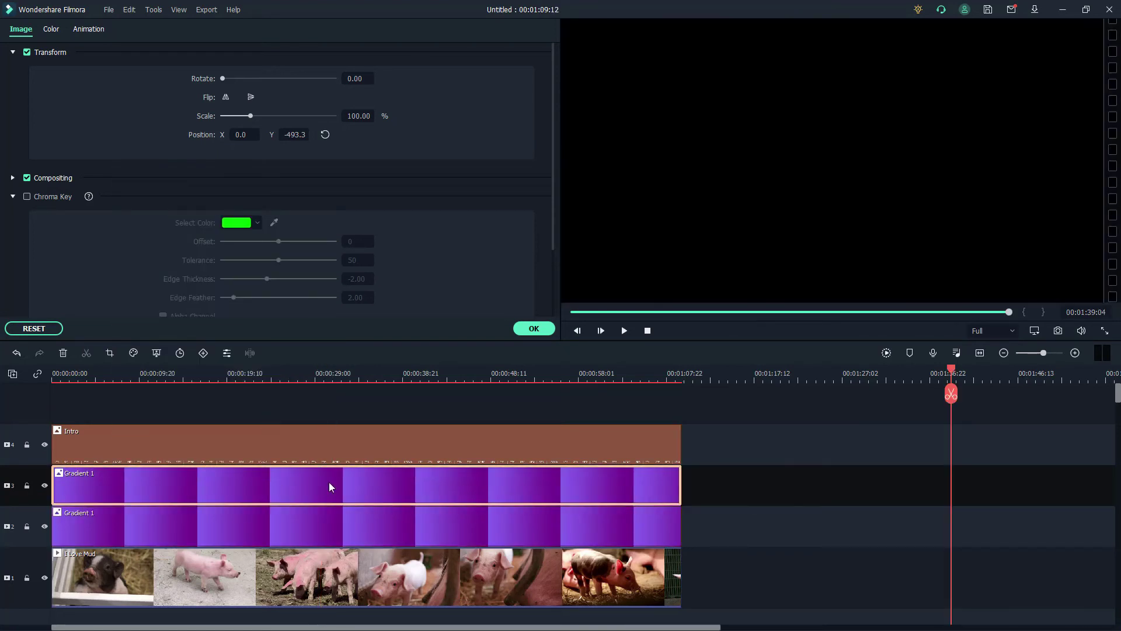
Step: With track 3 hidden, lower the opacity of the track 2 gradient to 55.21%, and show track 3 again
click(160, 377)
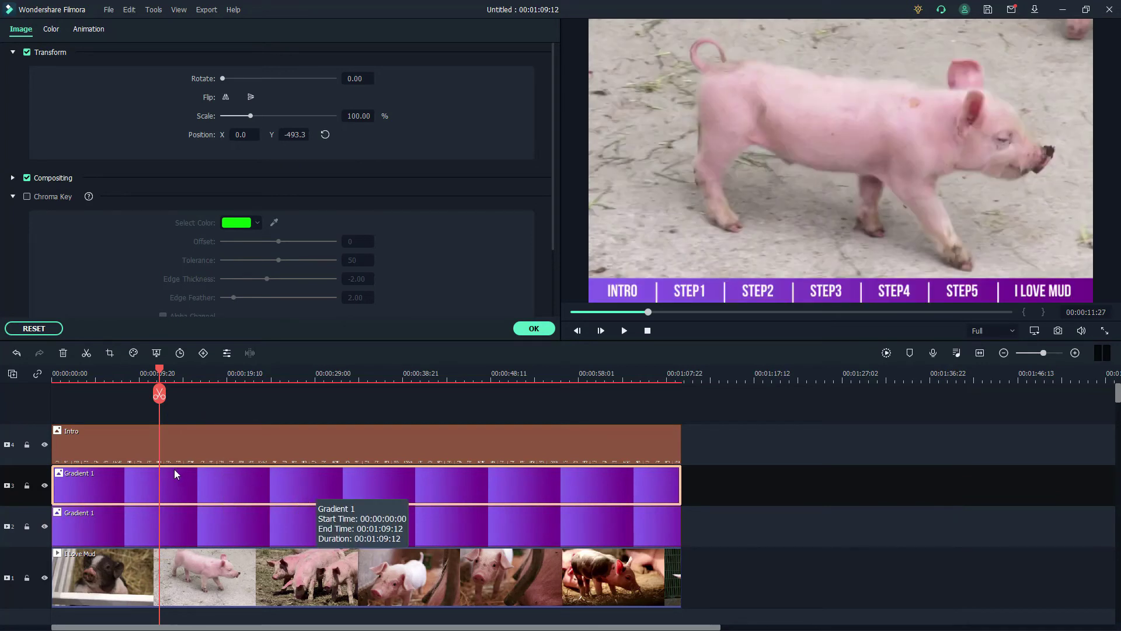
click(217, 524)
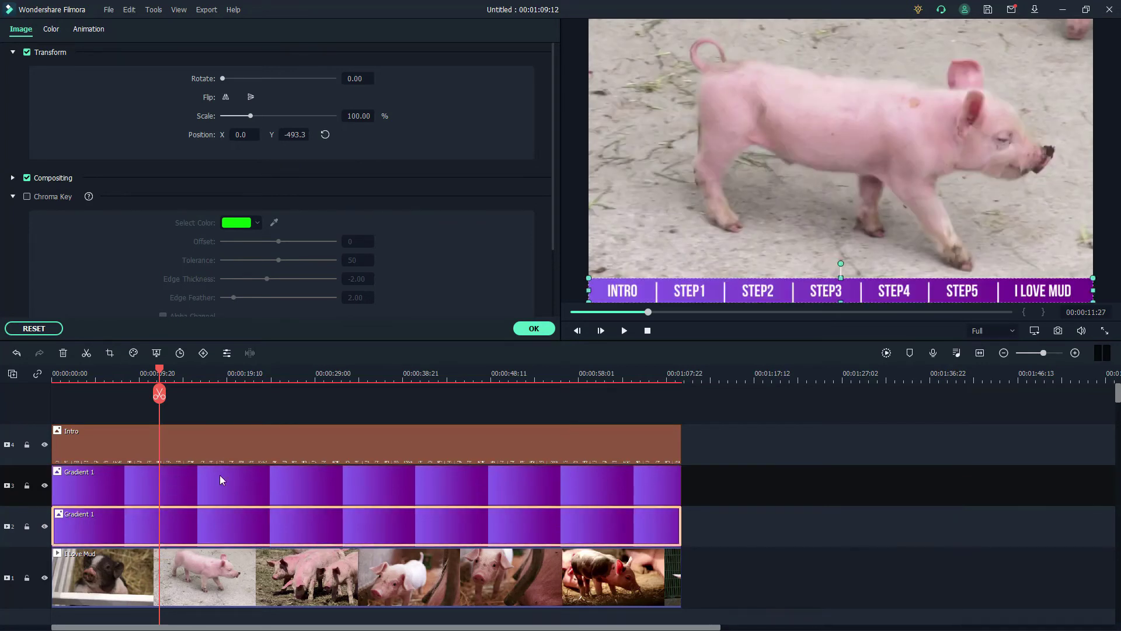
click(13, 178)
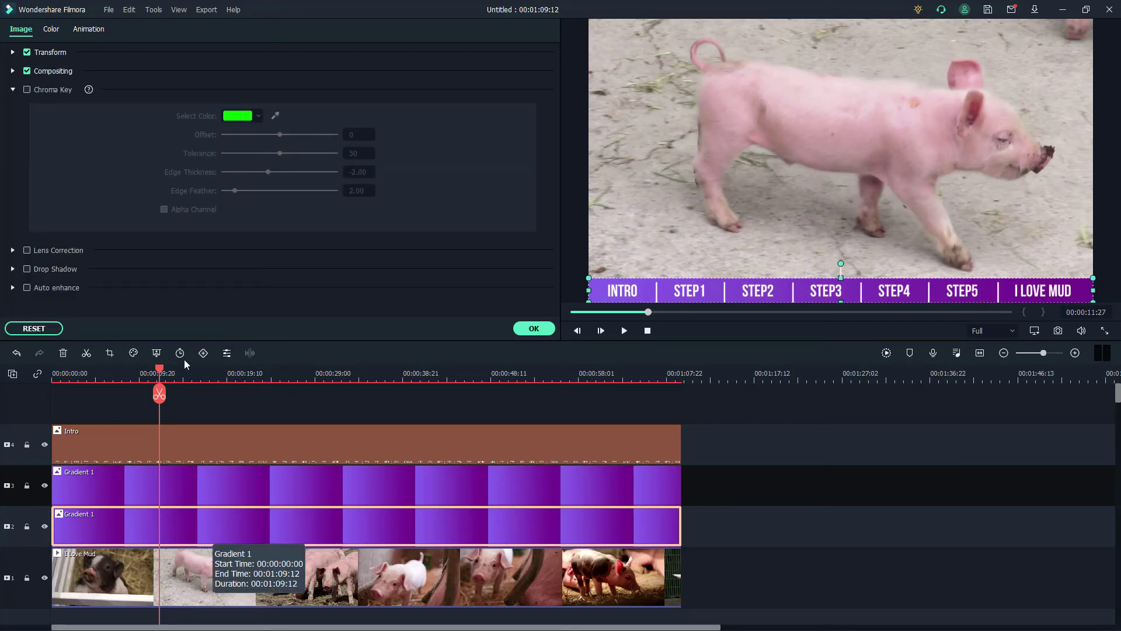
click(13, 70)
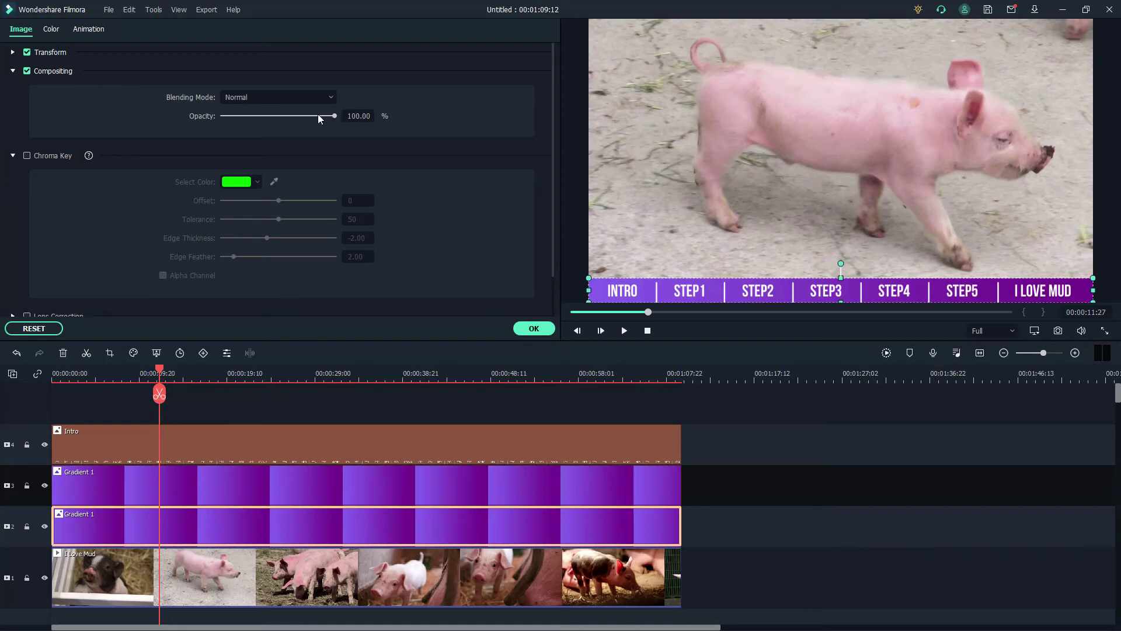
click(45, 486)
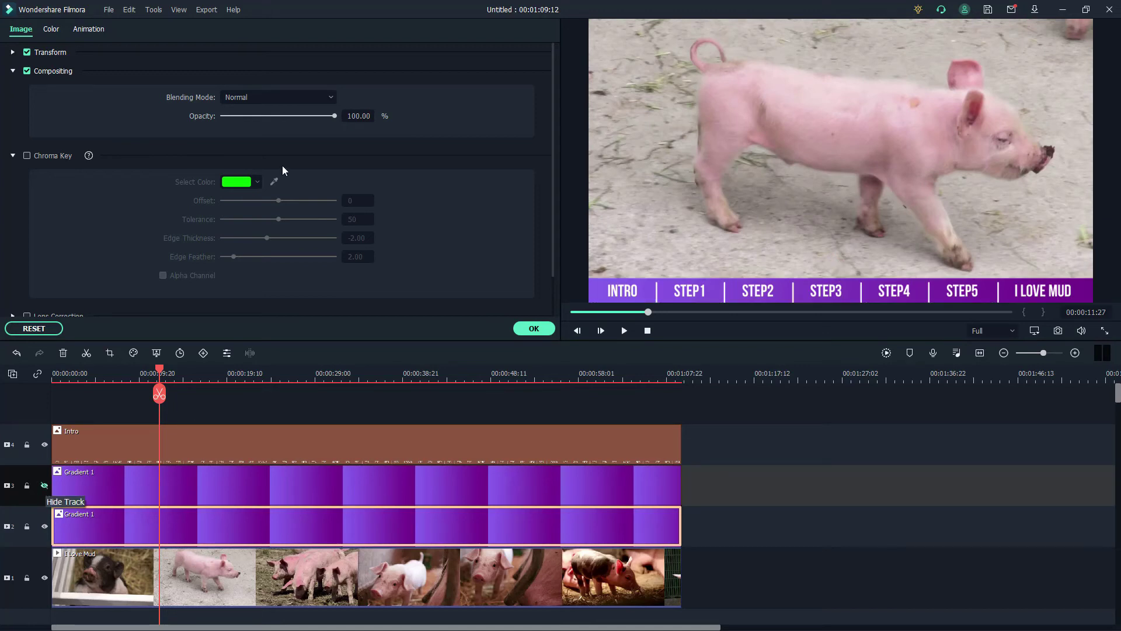
click(244, 520)
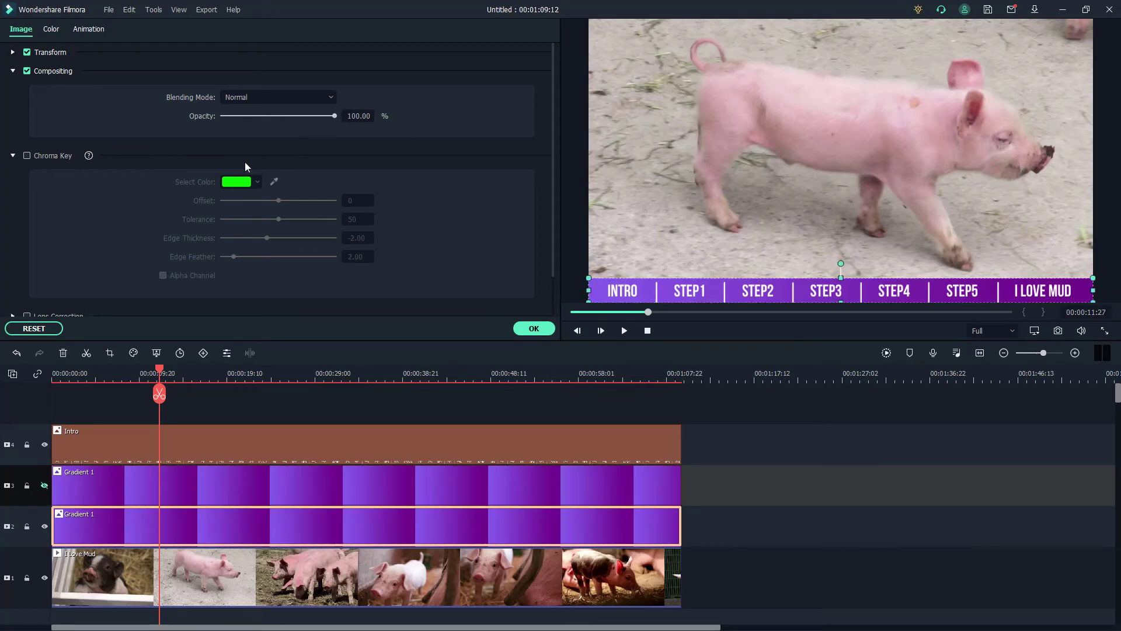
drag(335, 116, 283, 110)
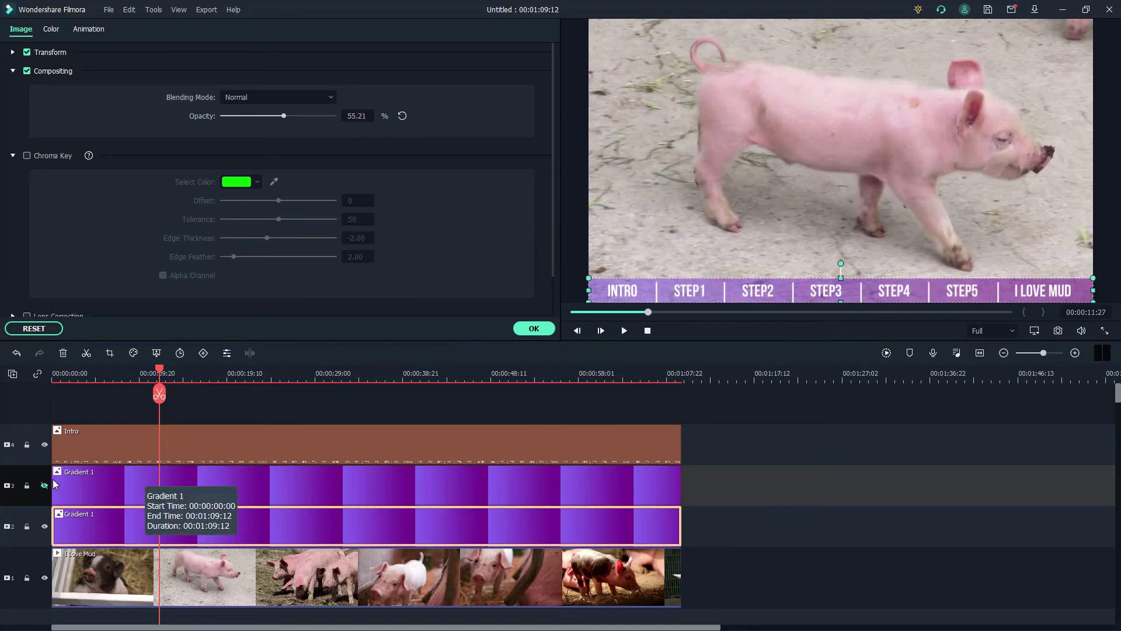
click(220, 479)
click(534, 328)
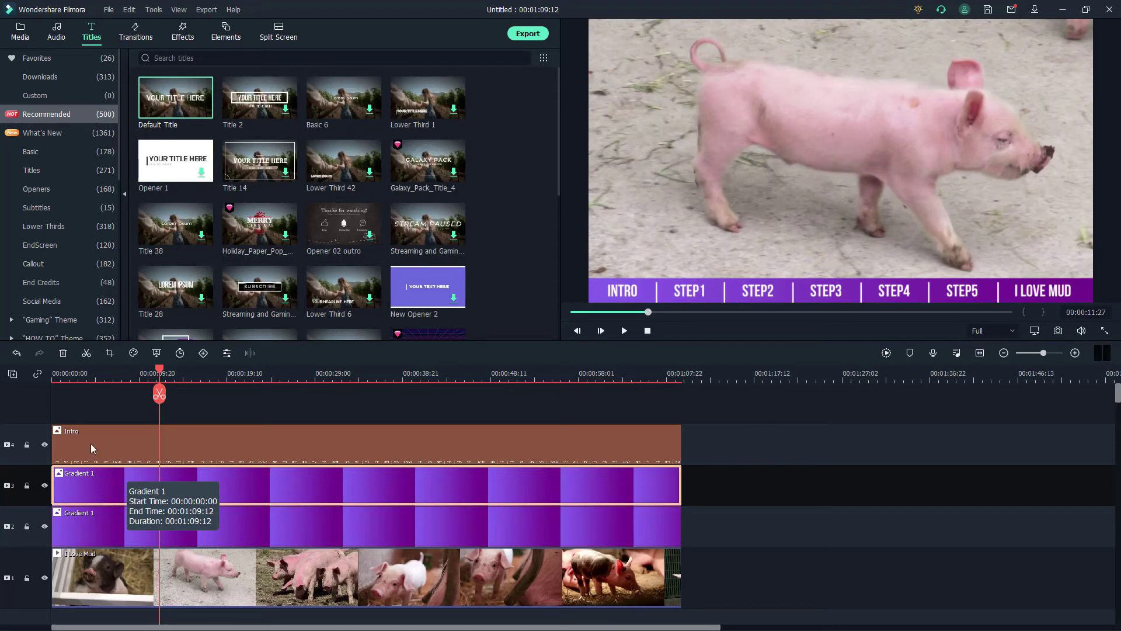
Step: Open the custom keyframe animation settings for the track 3 gradient, with the playhead near the start at 00:00:00:10
drag(162, 370, 55, 386)
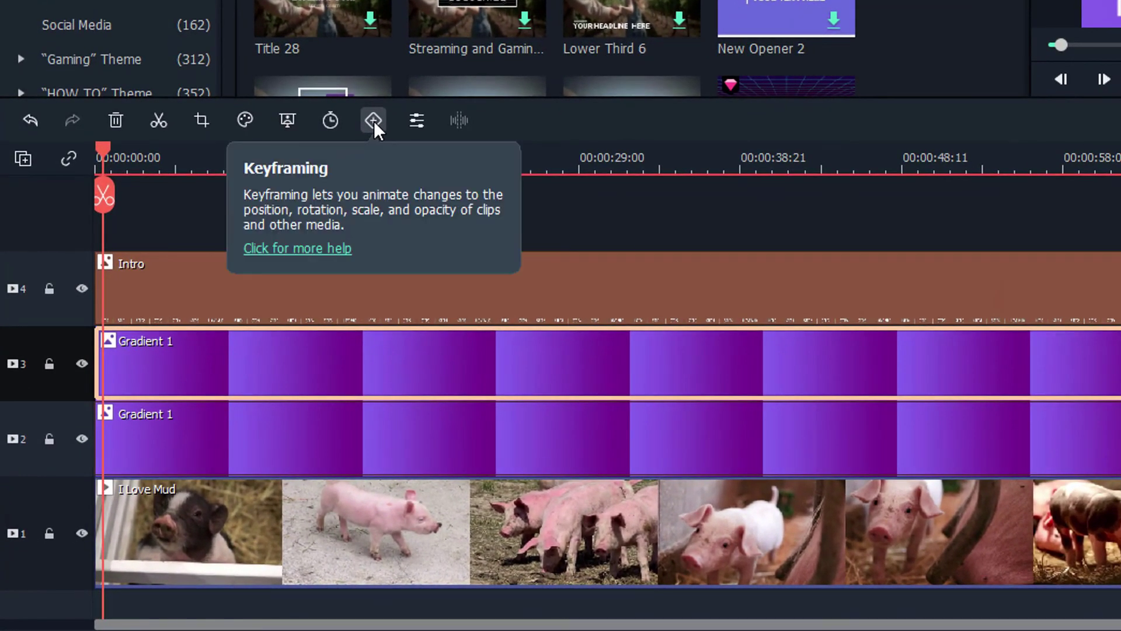
click(374, 121)
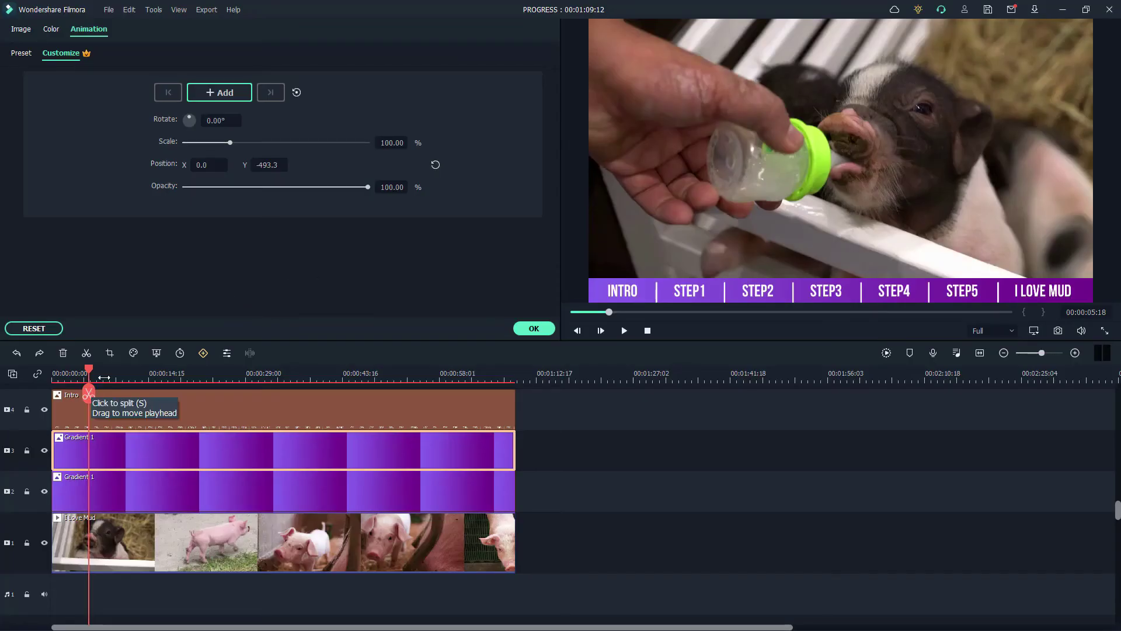
drag(89, 369, 56, 382)
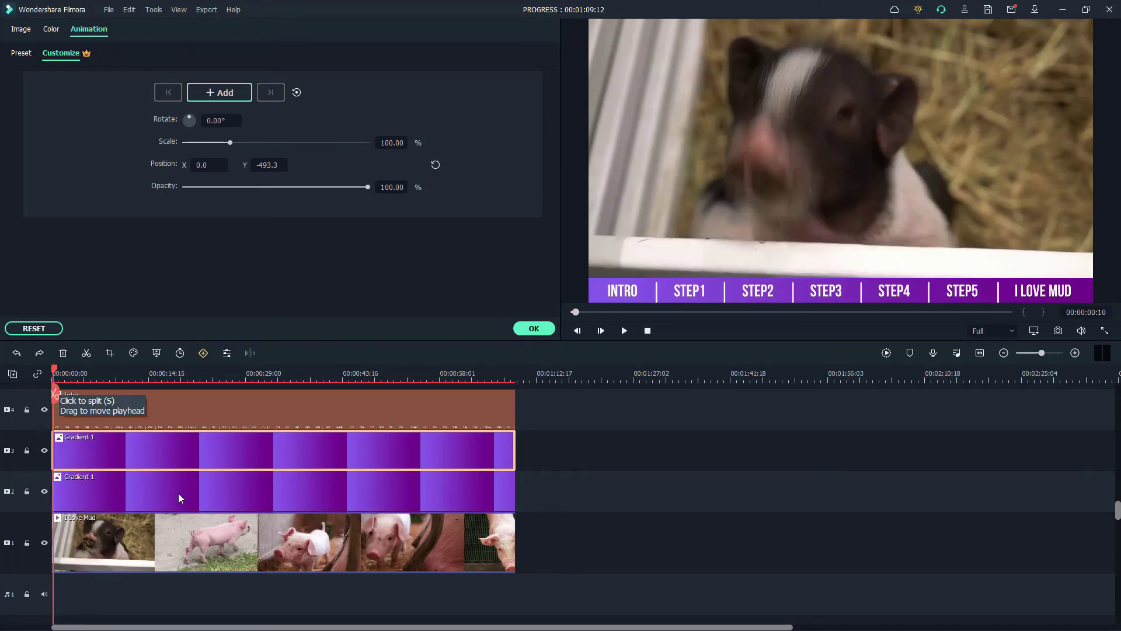
Step: Raise the Intro label row just above the purple bar, to a Y position of 93.3
click(151, 412)
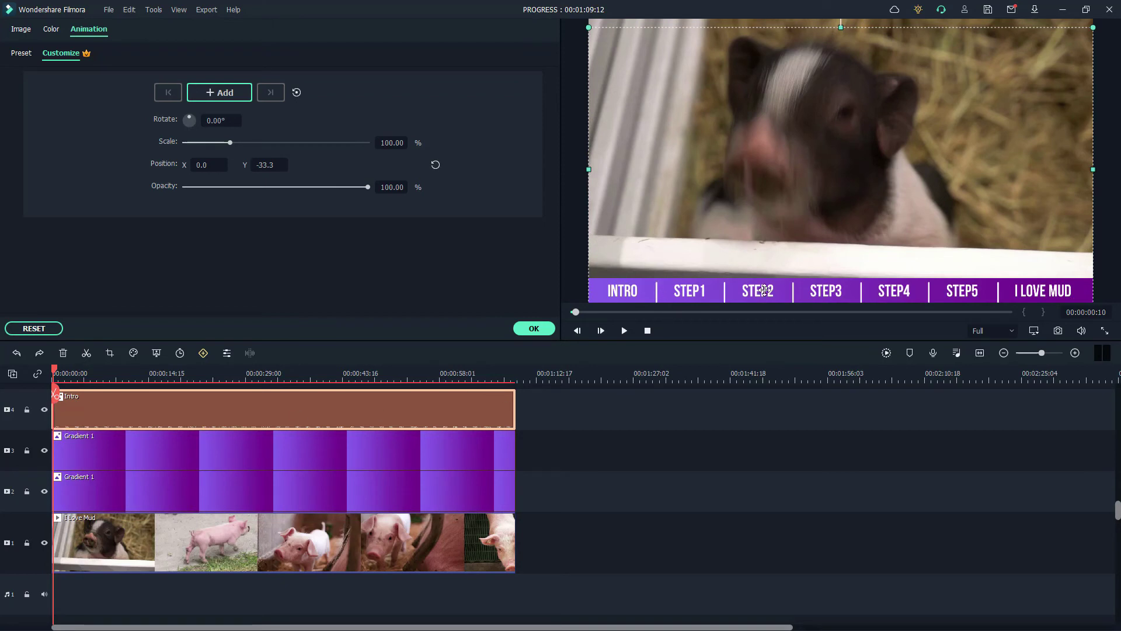
drag(768, 291, 772, 251)
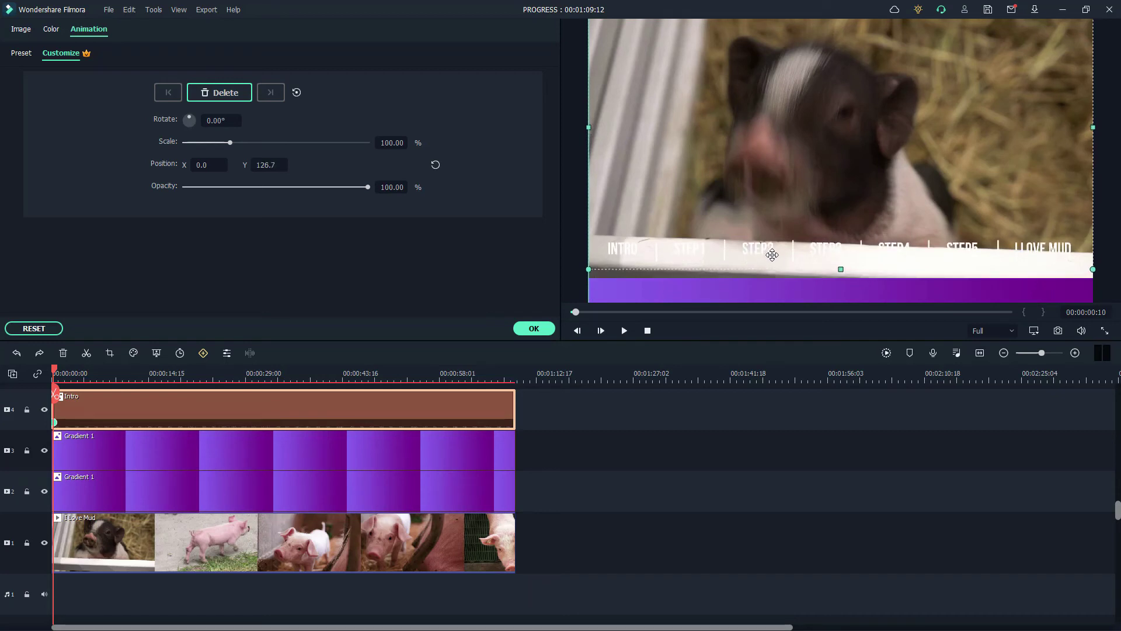
key(ctrl+z)
Step: Shrink the track 3 gradient to the height of the bar, at 12.96% scale and Y position -516.7
click(733, 296)
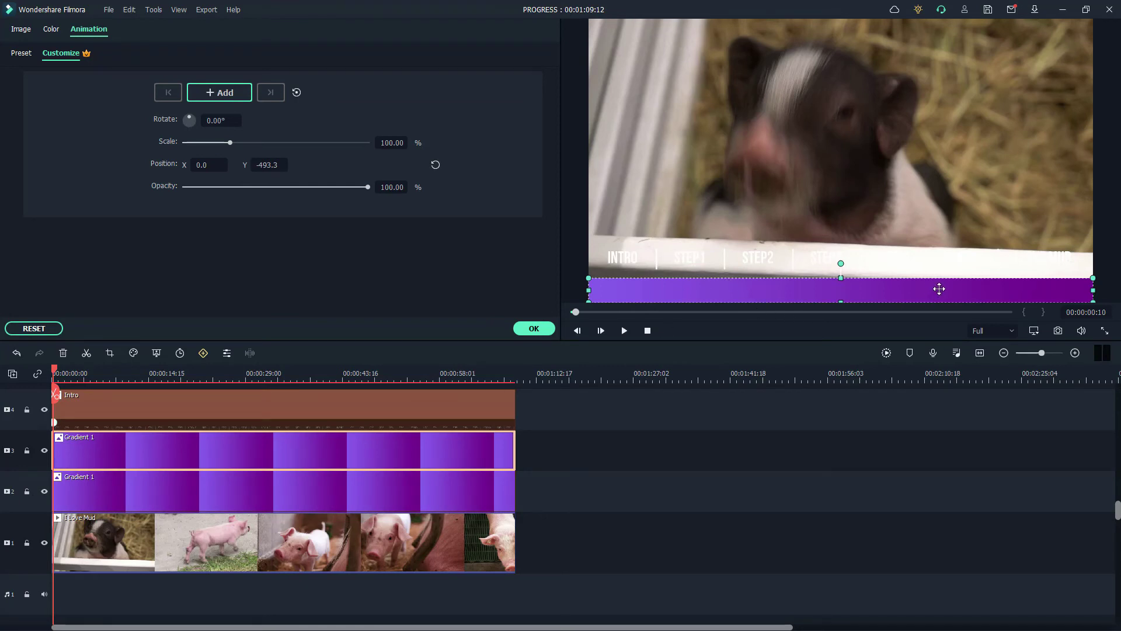
drag(939, 288, 927, 179)
drag(930, 176, 934, 173)
drag(841, 30, 822, 278)
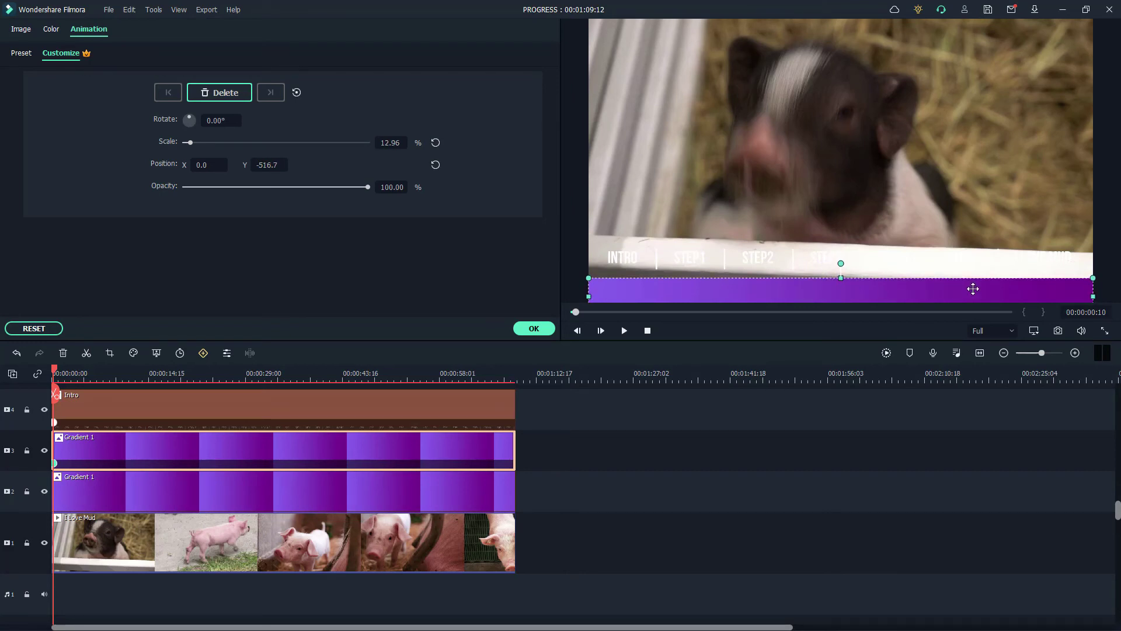
Step: Set the starting keyframe by sliding the track 3 gradient fully out of the frame to X position -1920.0
drag(993, 288, 567, 292)
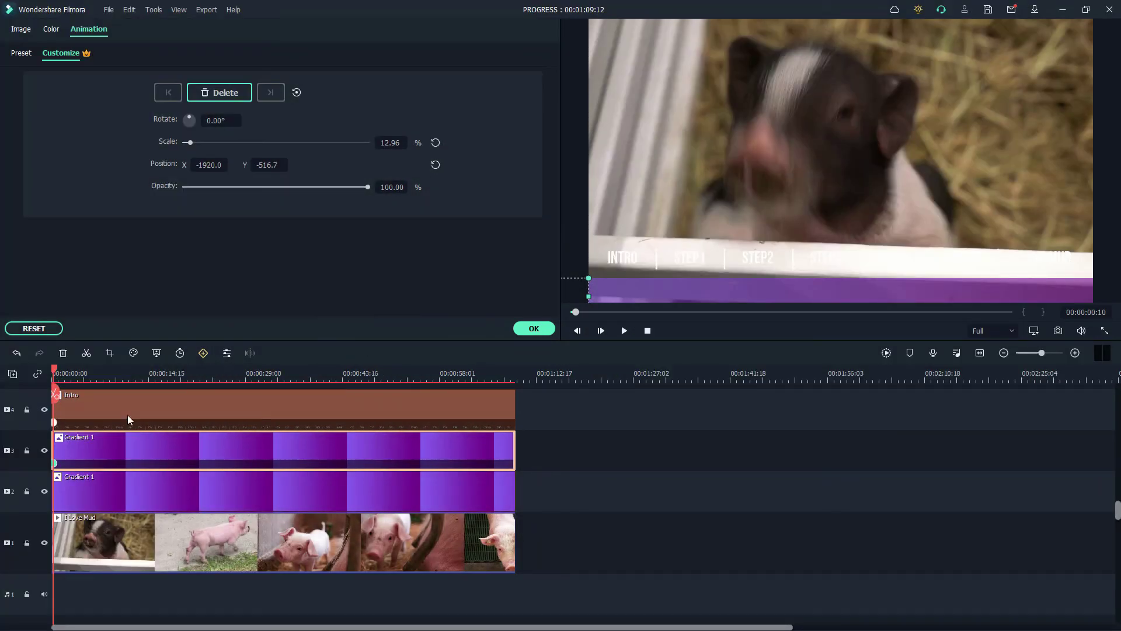
click(657, 263)
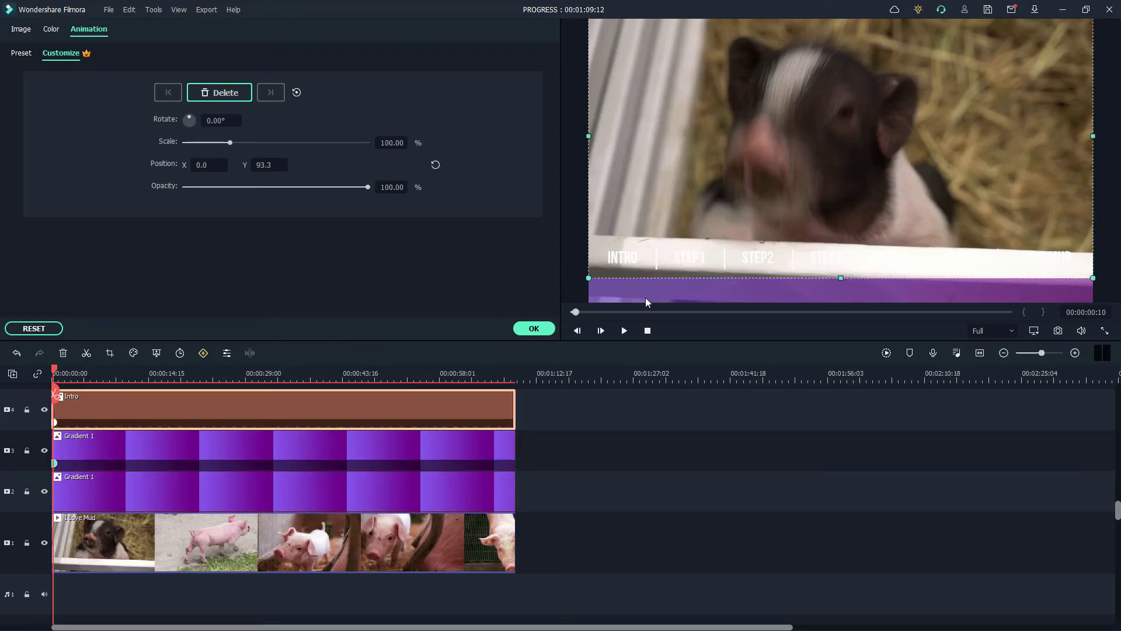
click(286, 453)
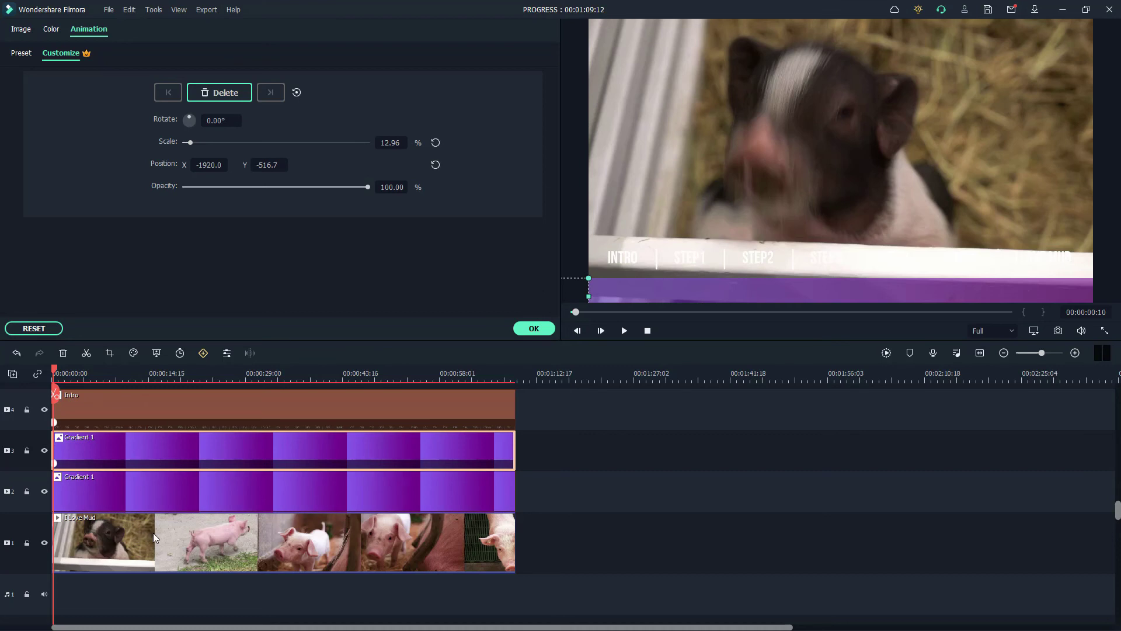
Step: Keyframe the track 3 gradient to the end of INTRO (X -1653.3) at 00:00:12:04 and of STEP1 (X -1400.0) at 00:00:18:28
click(133, 375)
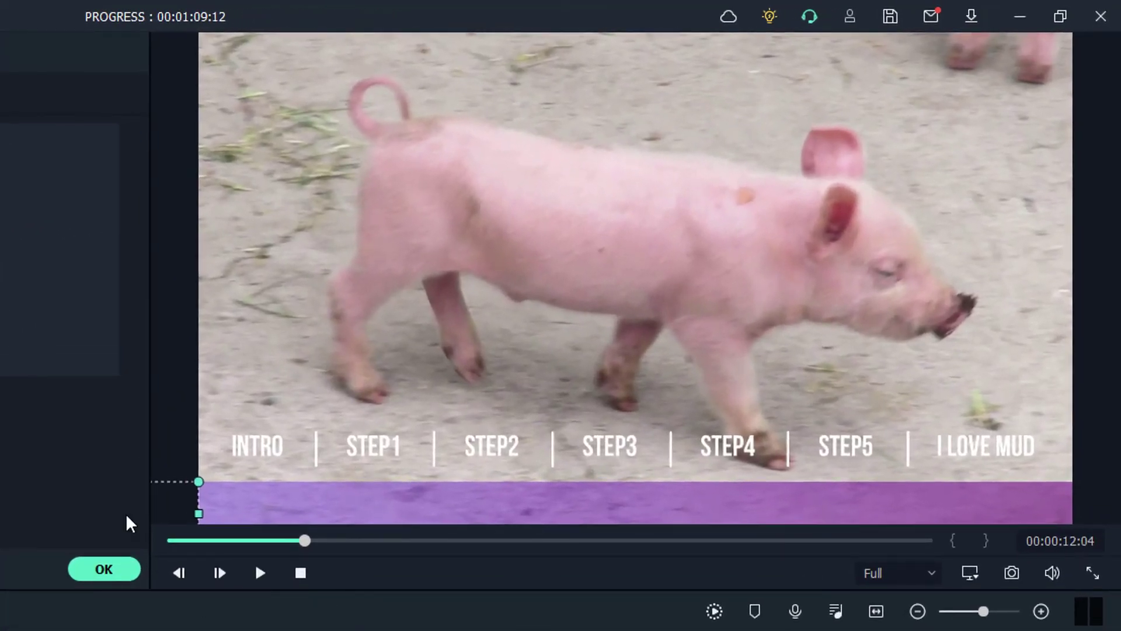
drag(175, 498, 287, 500)
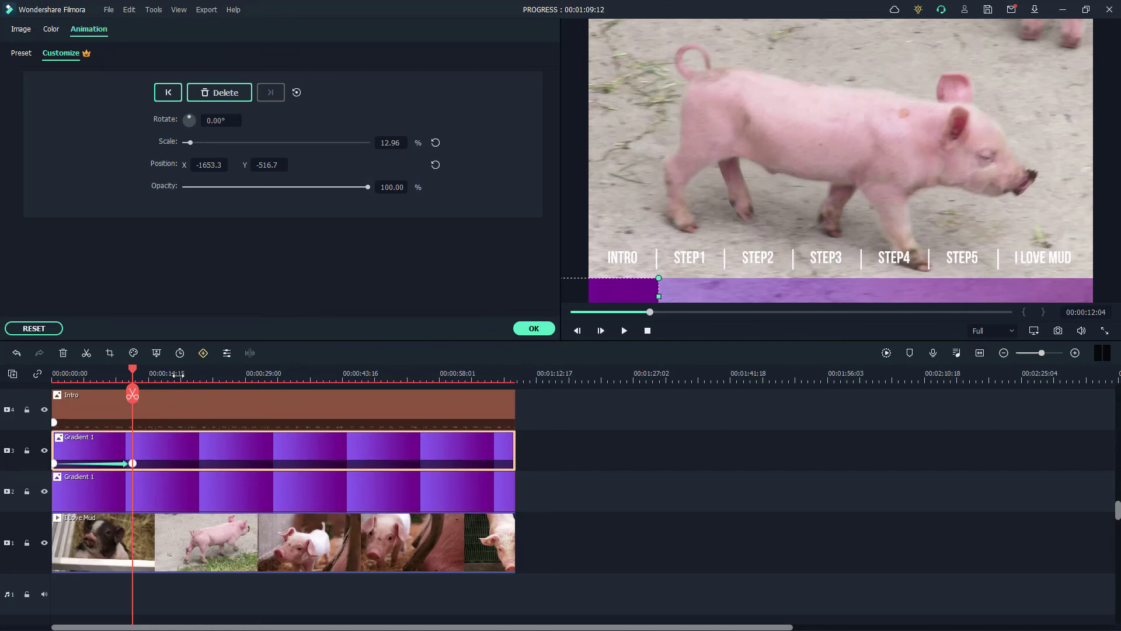
click(178, 375)
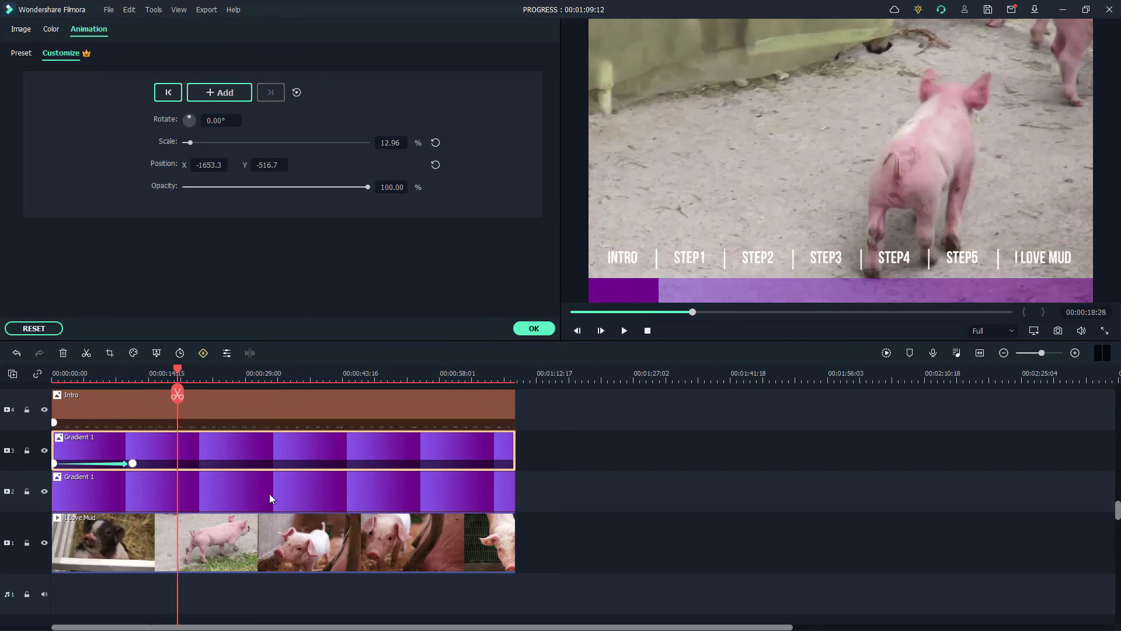
click(639, 286)
drag(631, 292, 683, 291)
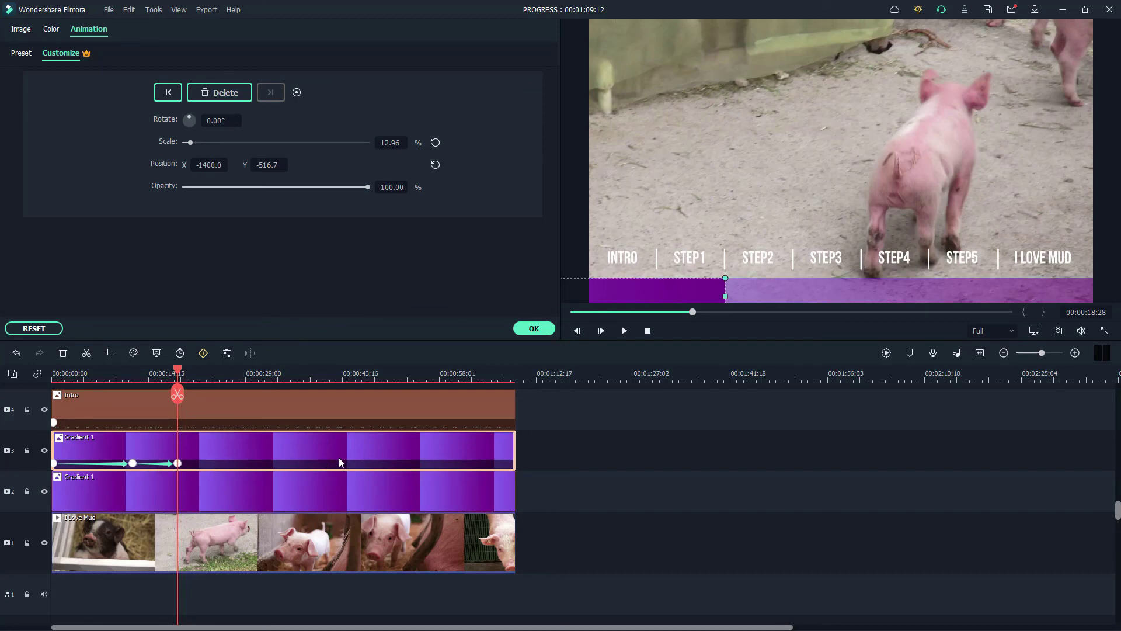
Step: At 00:00:42:19, extend the track 3 gradient to the divider after STEP2, at X position -1137.8
click(337, 375)
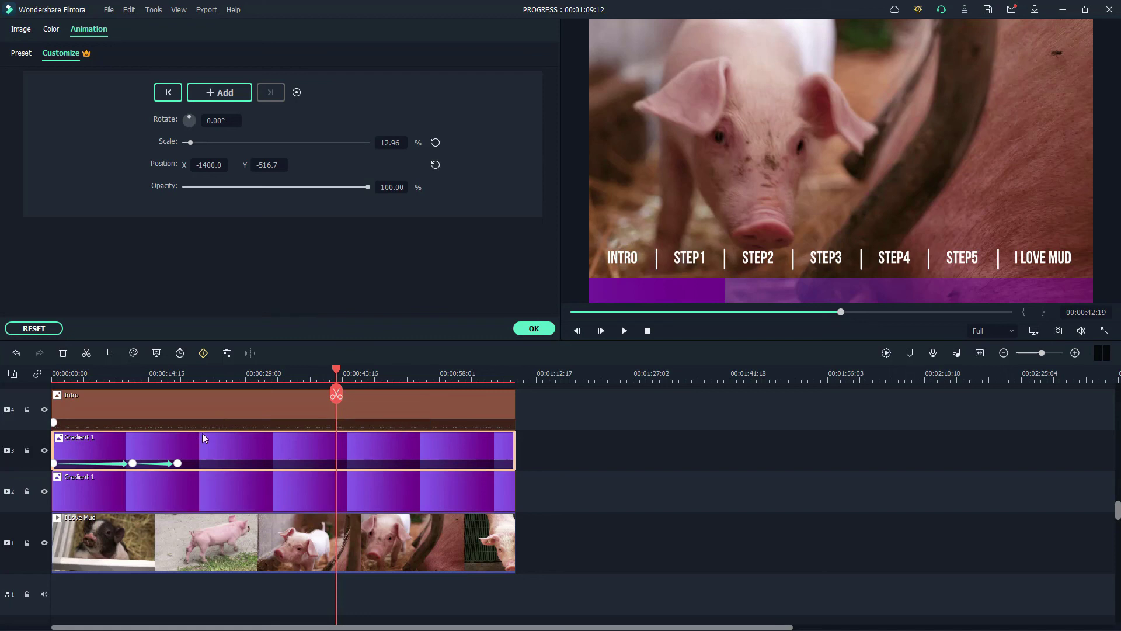
click(646, 285)
drag(617, 290, 686, 290)
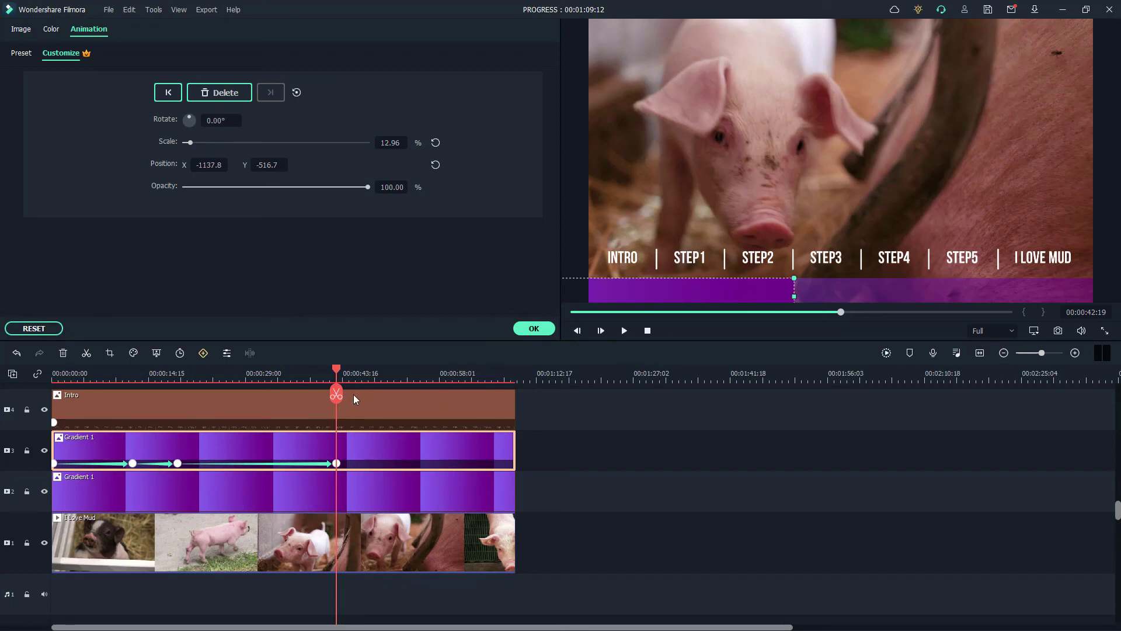
Step: Add keyframes advancing the track 3 gradient to the ends of STEP3, STEP4 and STEP5, the last at X position -357.8
click(379, 373)
drag(718, 292, 937, 291)
click(446, 372)
click(476, 373)
Step: At the end of the clip, 00:01:09:11, slide the track 3 gradient across the full bar to X position 0.0
click(514, 377)
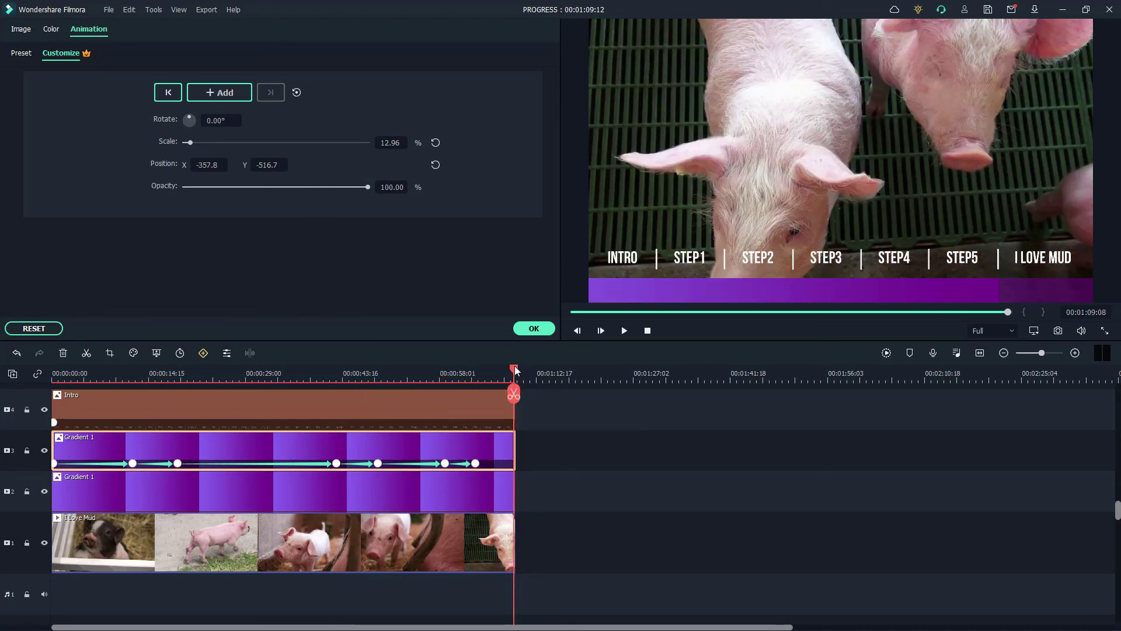
click(515, 368)
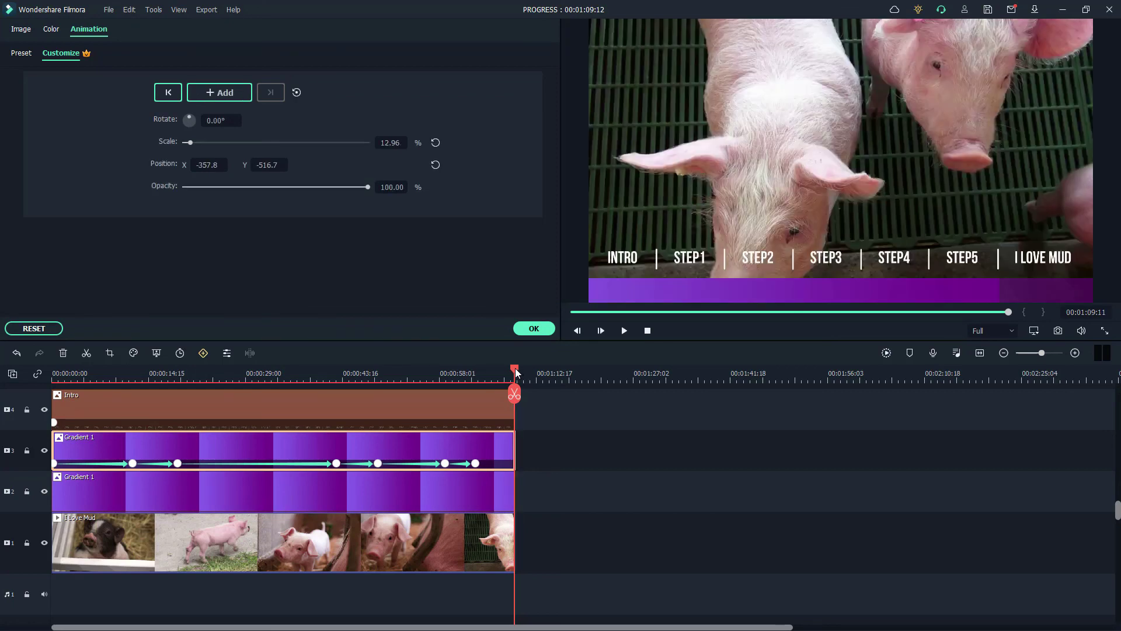
drag(908, 292, 999, 291)
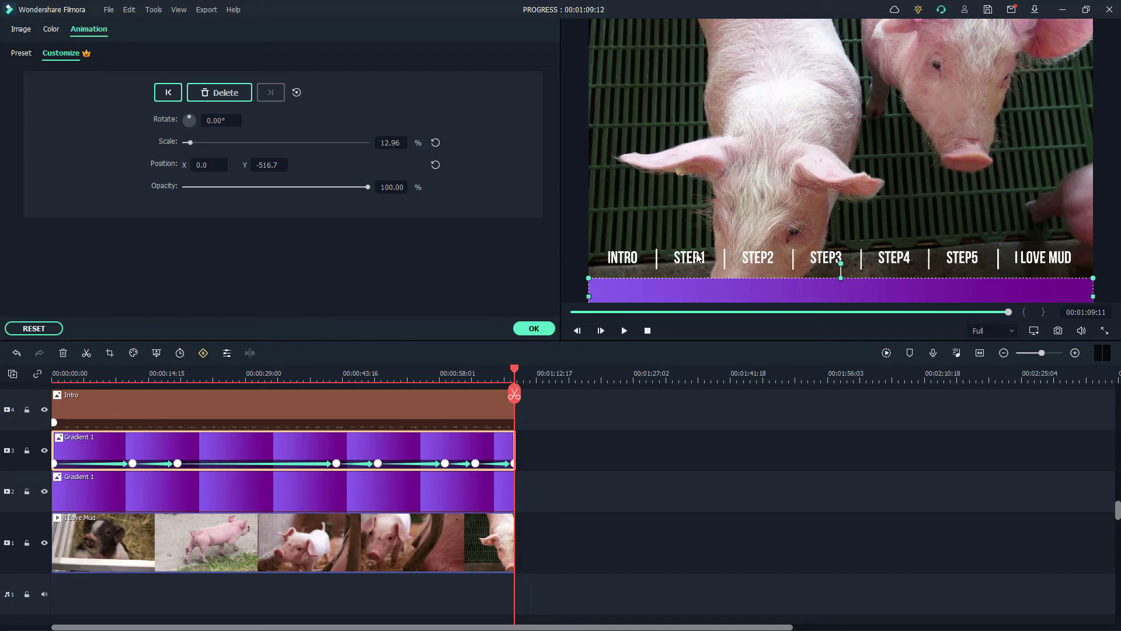
Step: Move the Intro overlay with the white section labels straight down so the labels and dividers sit on the gradient bar
click(814, 262)
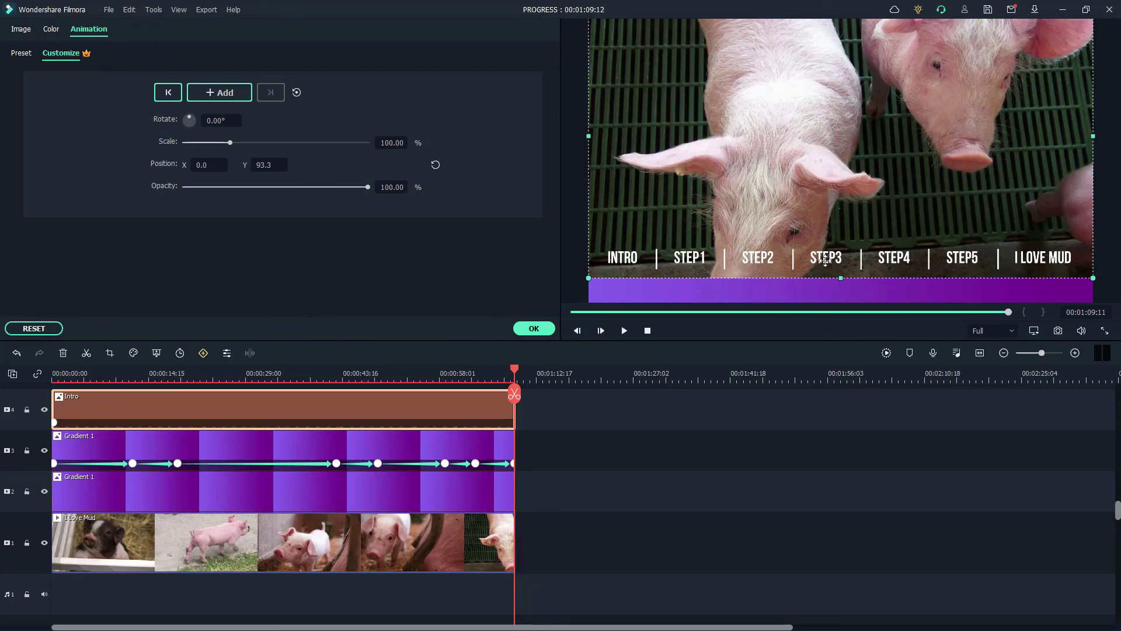
click(755, 311)
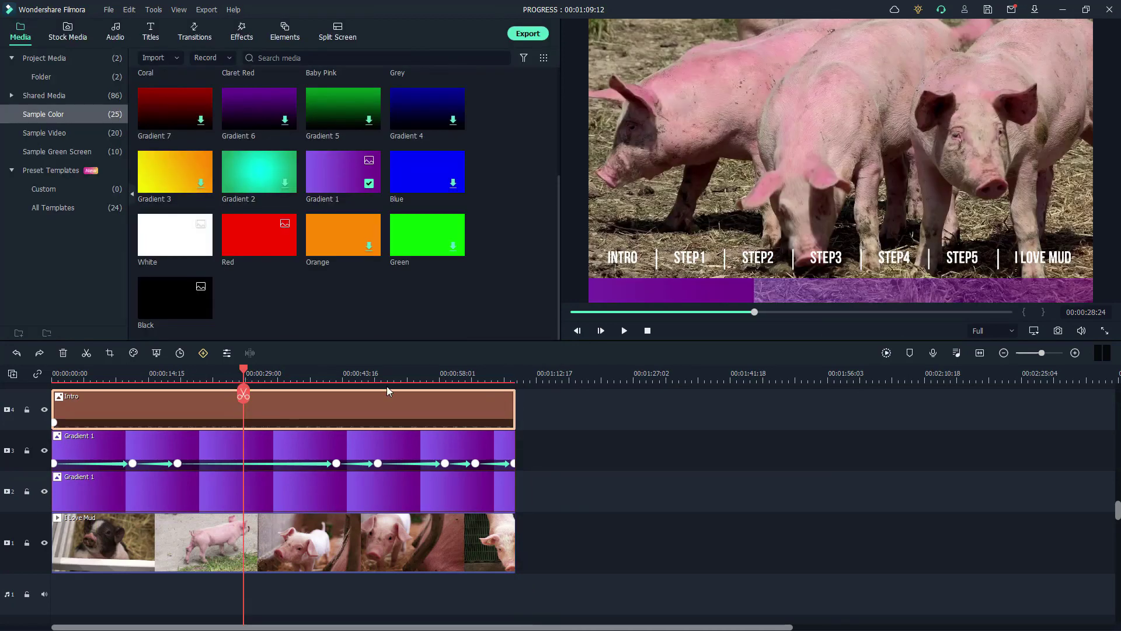
click(722, 261)
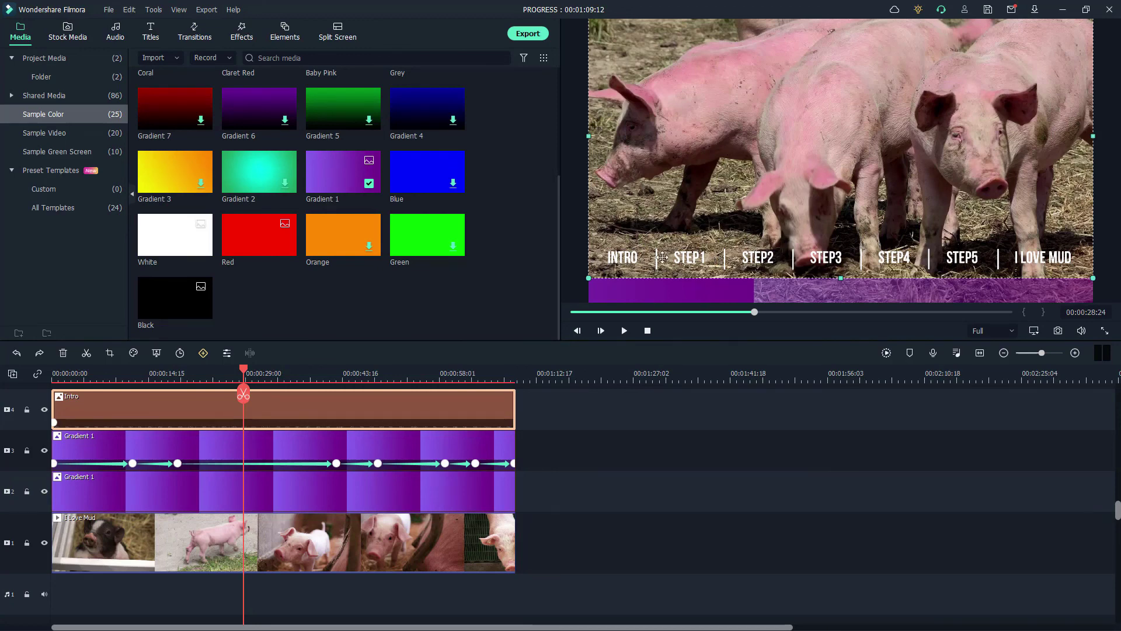
drag(681, 257, 680, 291)
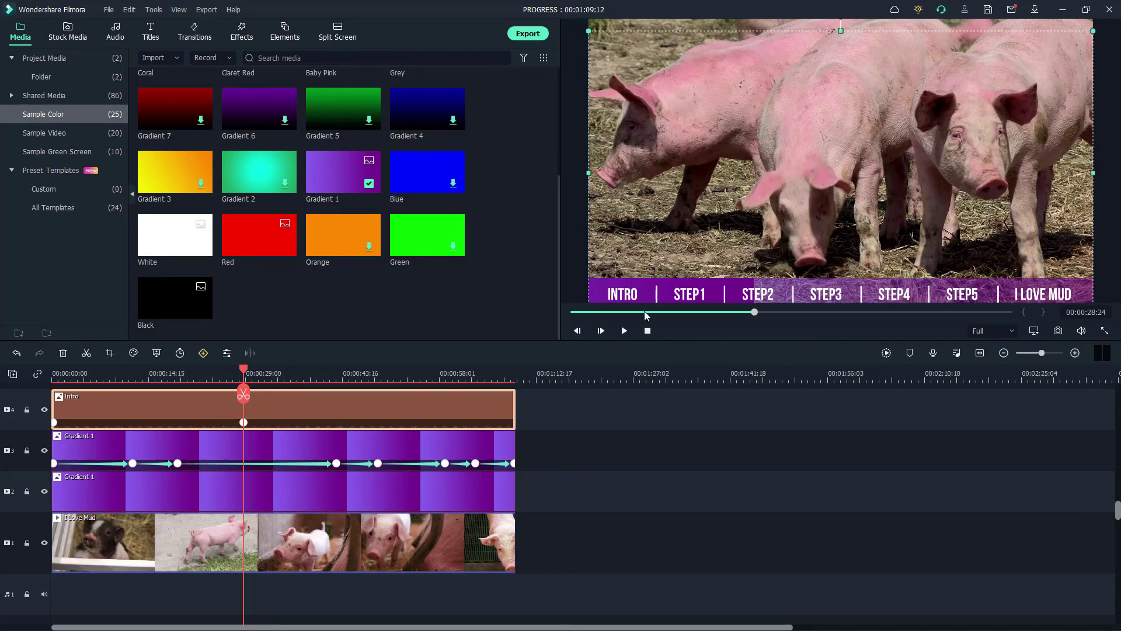
Step: Scrub through the timeline and play the STEP5 to I LOVE MUD part to review the progress bar filling beneath the labels
click(224, 372)
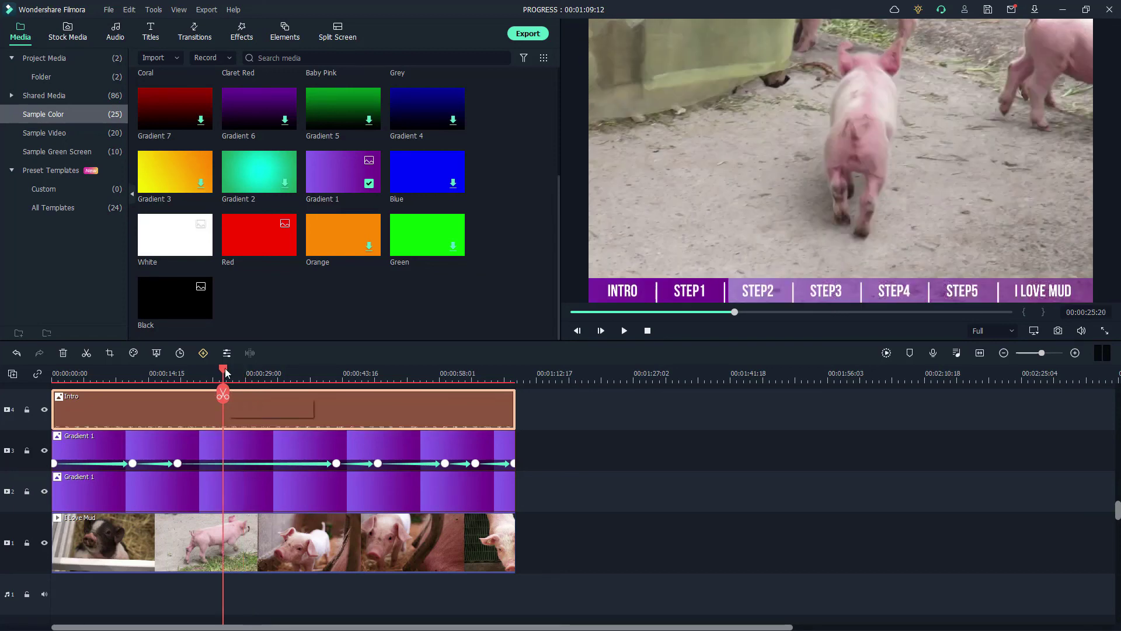
drag(225, 373, 61, 376)
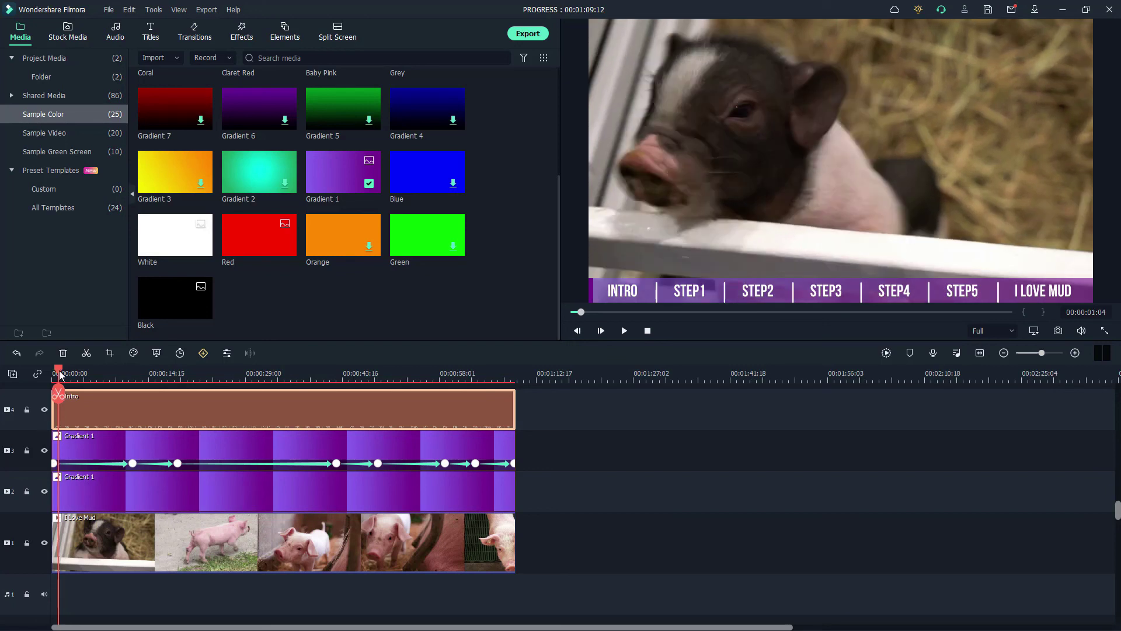
mouse_move(60, 375)
mouse_down()
mouse_move(223, 369)
mouse_move(434, 384)
mouse_up()
drag(219, 504, 240, 506)
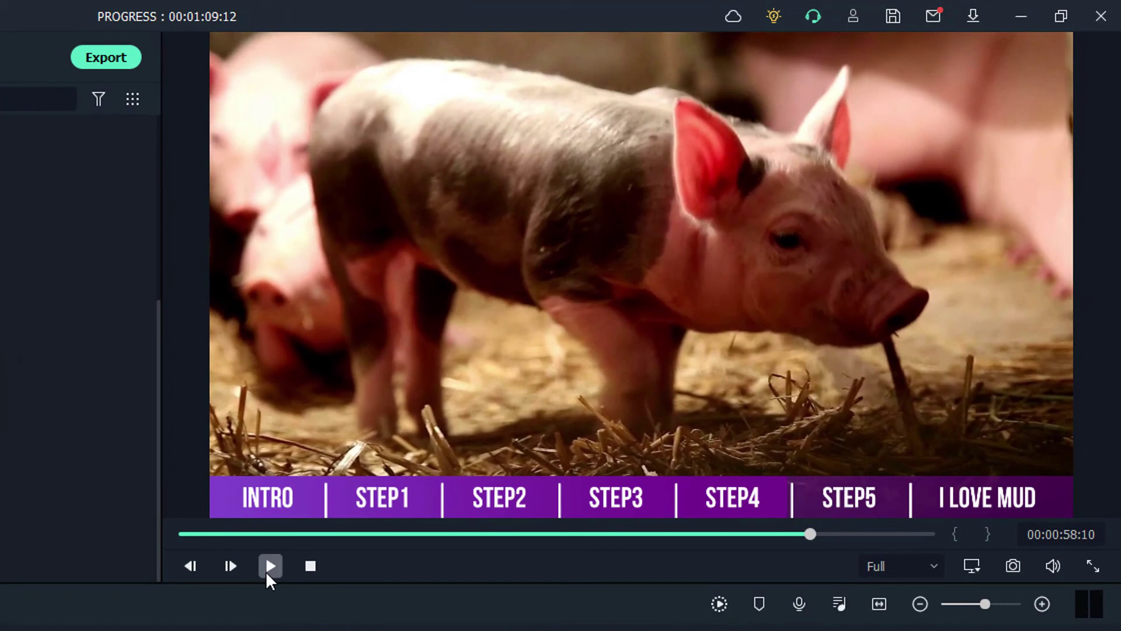
click(266, 569)
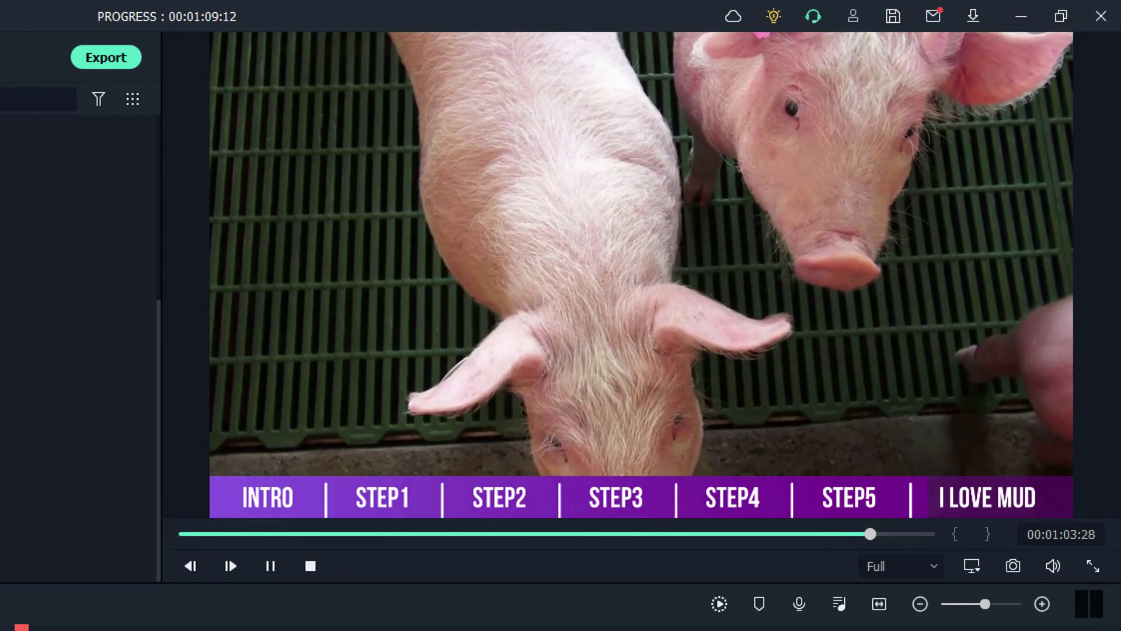
click(272, 566)
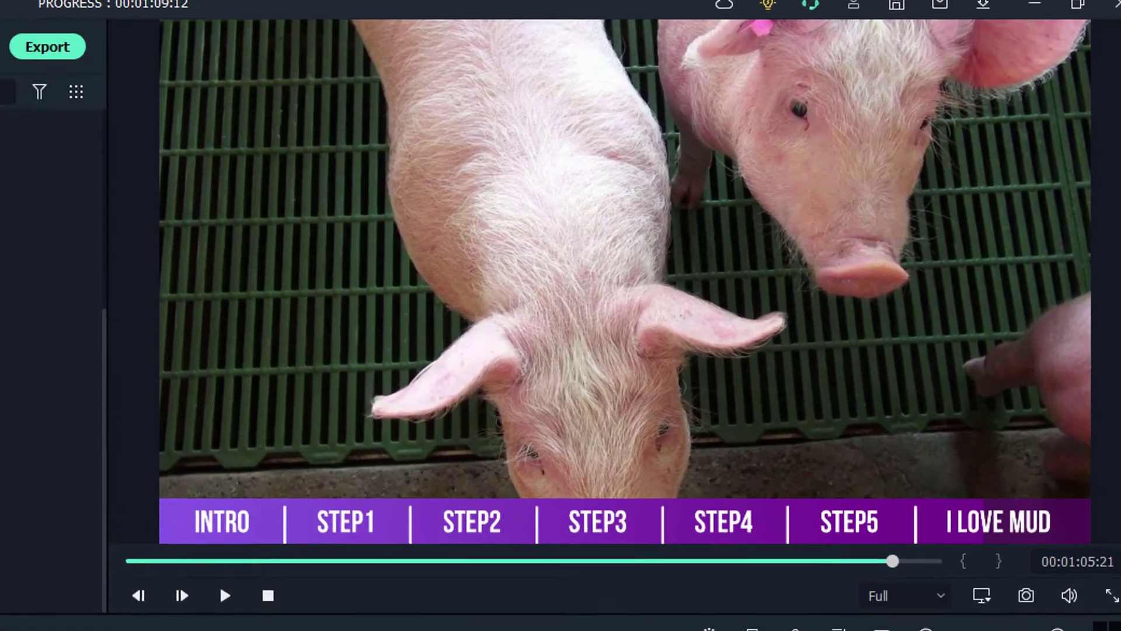